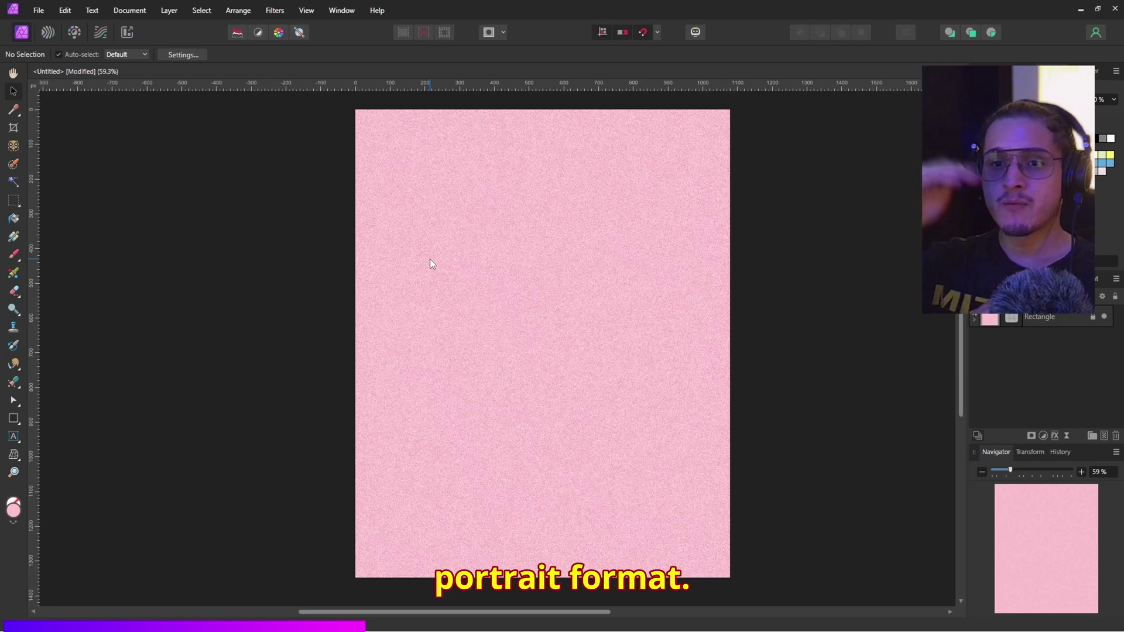
- Check the live Add Noise filter settings on the pink rectangle layer
{"action": "left_click", "coordinate": [990, 320]}
{"action": "left_click", "coordinate": [1012, 318]}
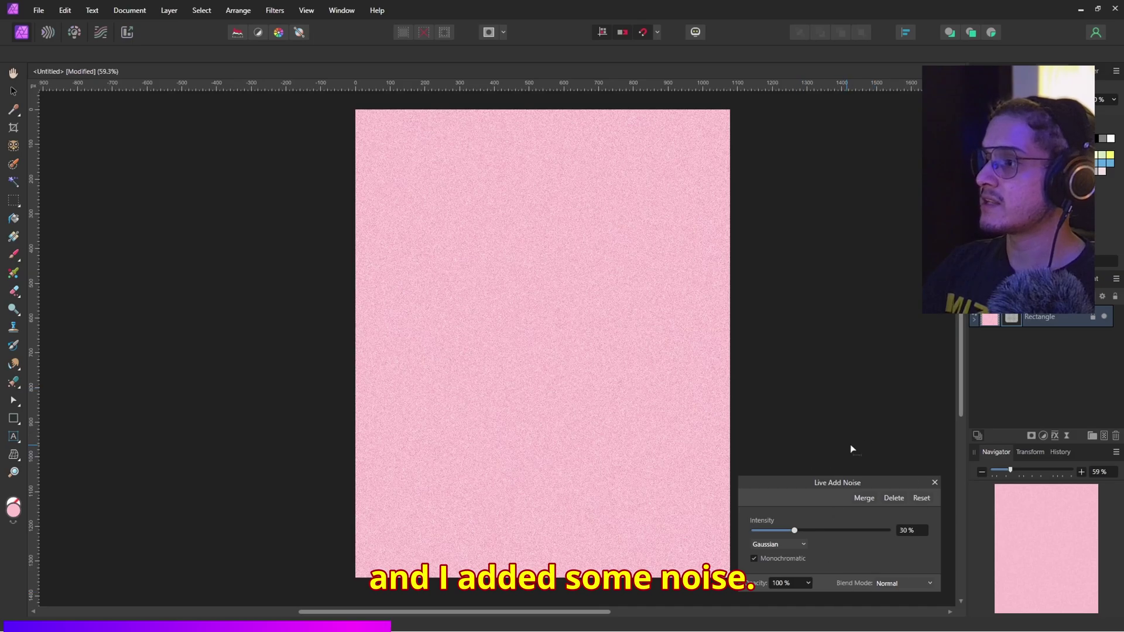
{"action": "left_click", "coordinate": [893, 448]}
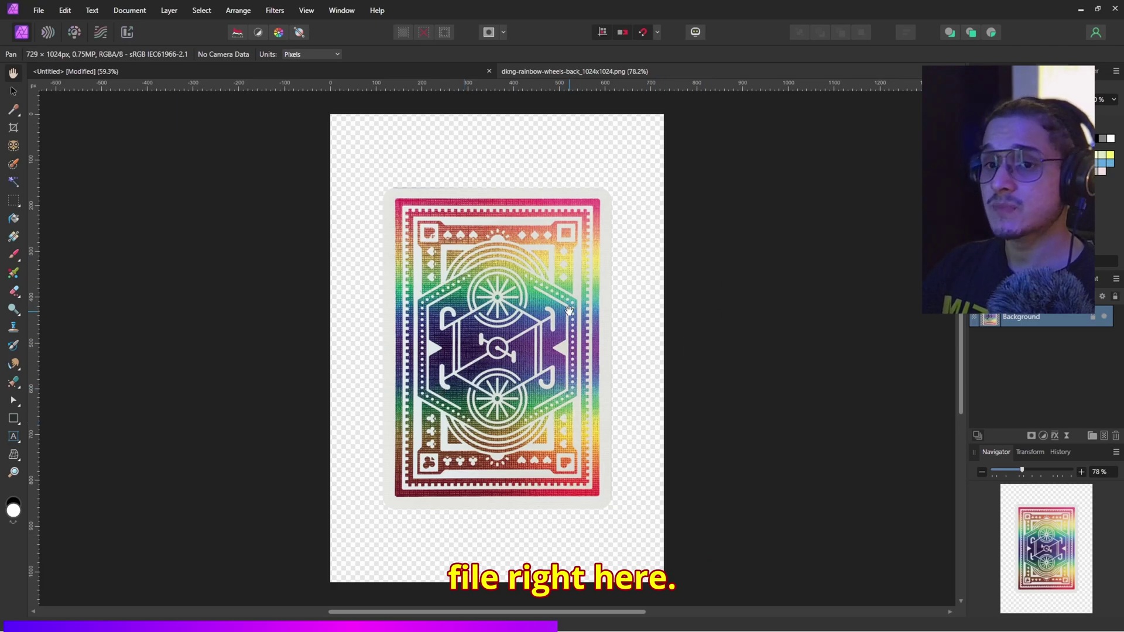
- Save the card image as dkng pride and place that file in the pink portrait document
{"action": "left_click", "coordinate": [50, 13]}
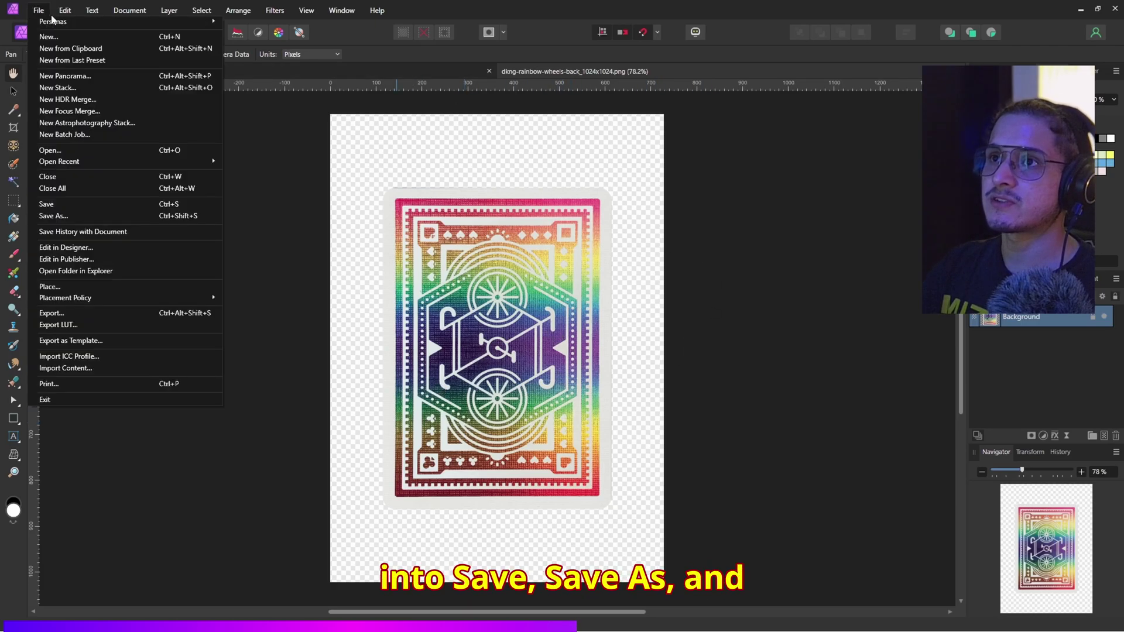
{"action": "left_click", "coordinate": [117, 215]}
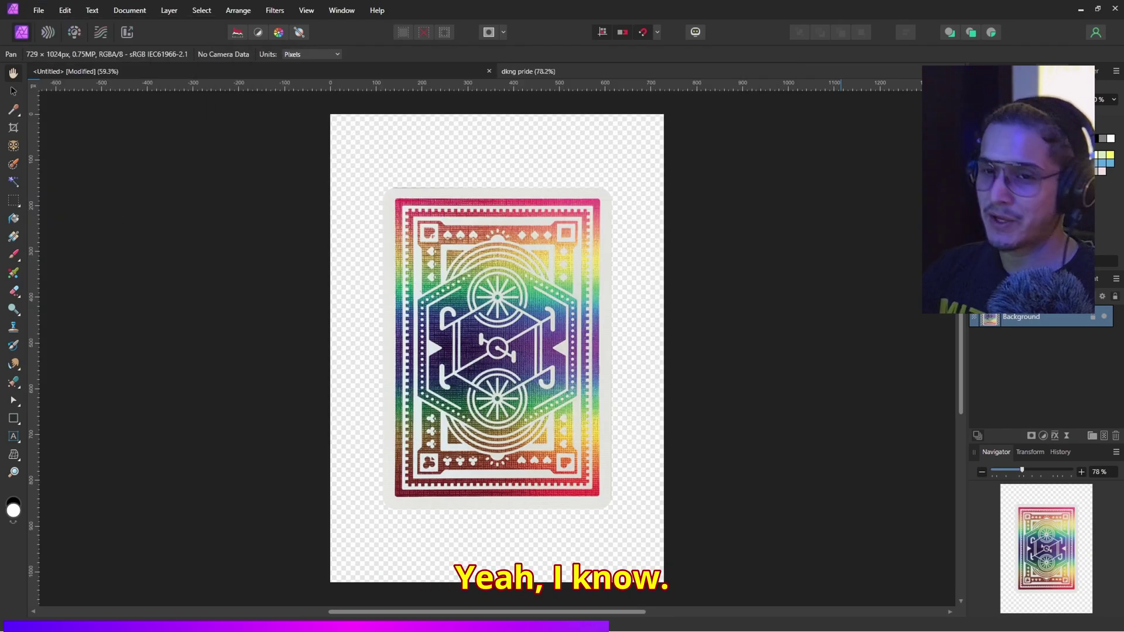
{"action": "left_click", "coordinate": [359, 68]}
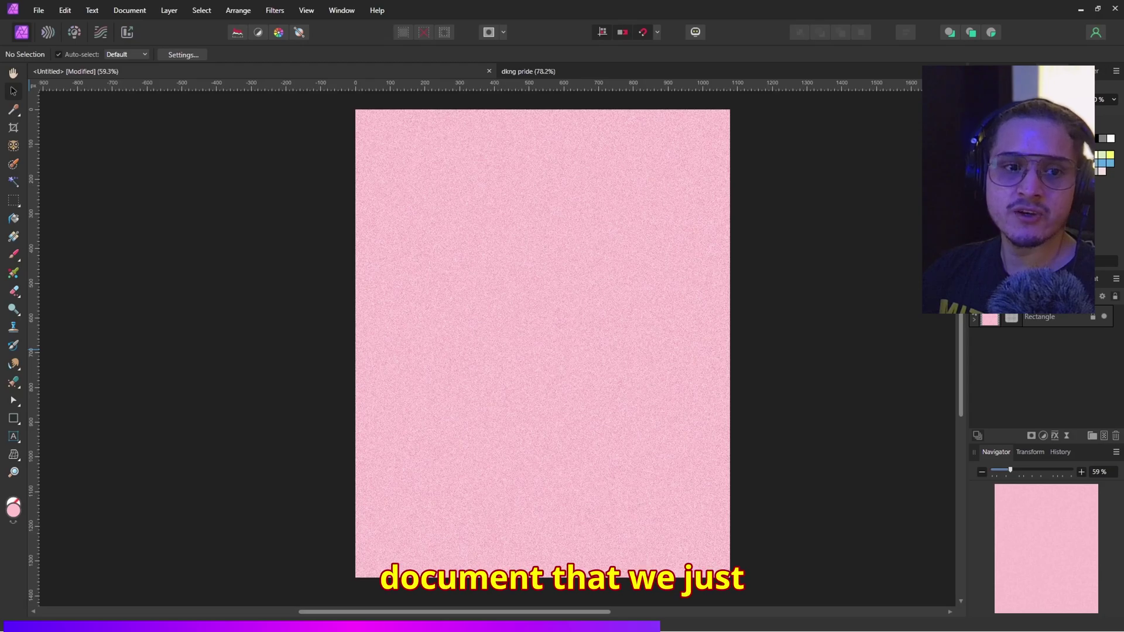
{"action": "left_click", "coordinate": [529, 289]}
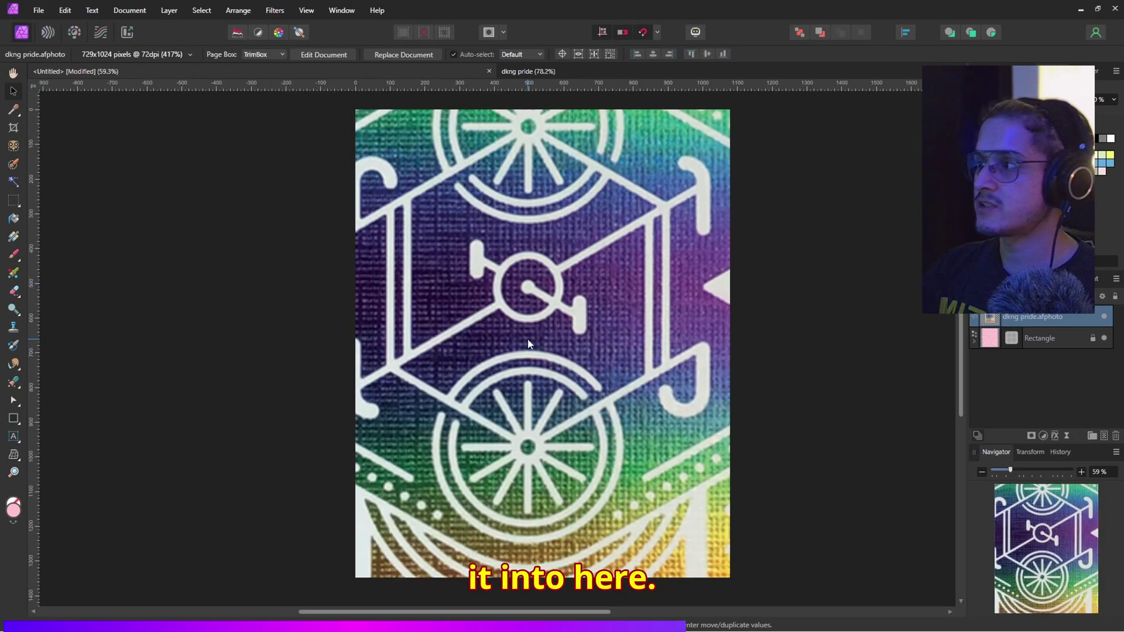
- Scale the placed card document down to about 78% and position it in the middle of the pink canvas
{"action": "left_click_drag", "start_coordinate": [528, 340], "coordinate": [445, 340]}
{"action": "left_click_drag", "start_coordinate": [706, 321], "coordinate": [416, 322]}
{"action": "left_click_drag", "start_coordinate": [400, 327], "coordinate": [541, 340]}
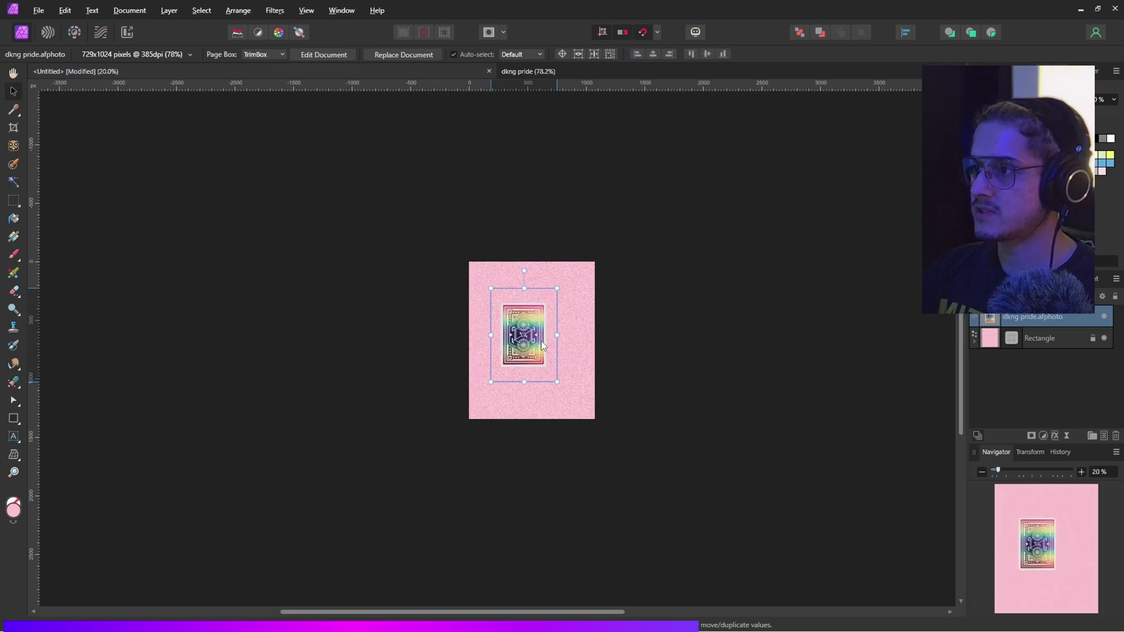
{"action": "scroll", "coordinate": [577, 354], "scroll_direction": "up", "scroll_amount": 5}
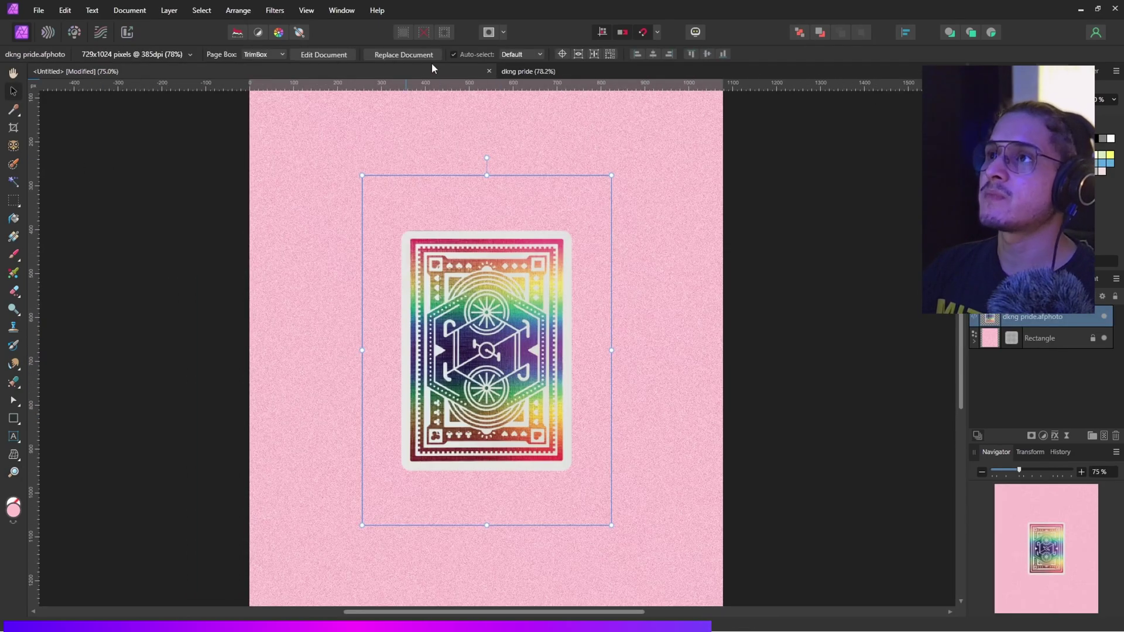
- Select the surroundings of the card and mask the placed document to the card's rounded outline, keeping the card-shaped selection
{"action": "key", "text": "w"}
{"action": "left_click", "coordinate": [372, 248]}
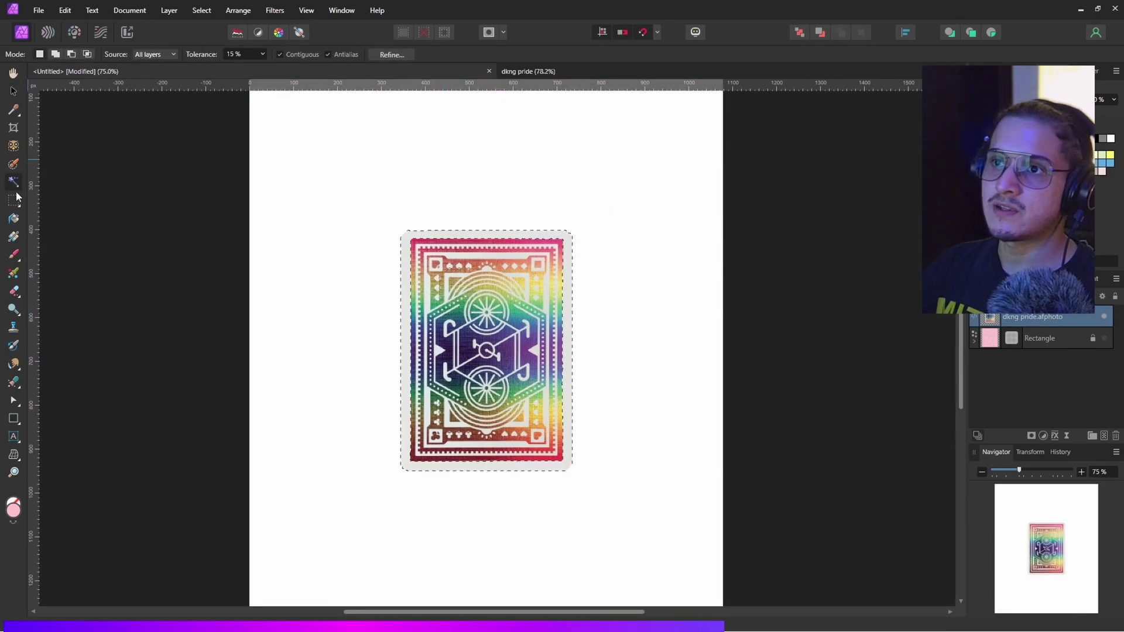
{"action": "left_click", "coordinate": [14, 199]}
{"action": "left_click_drag", "start_coordinate": [407, 235], "coordinate": [566, 466]}
{"action": "key", "text": "v"}
{"action": "left_click", "coordinate": [1032, 435]}
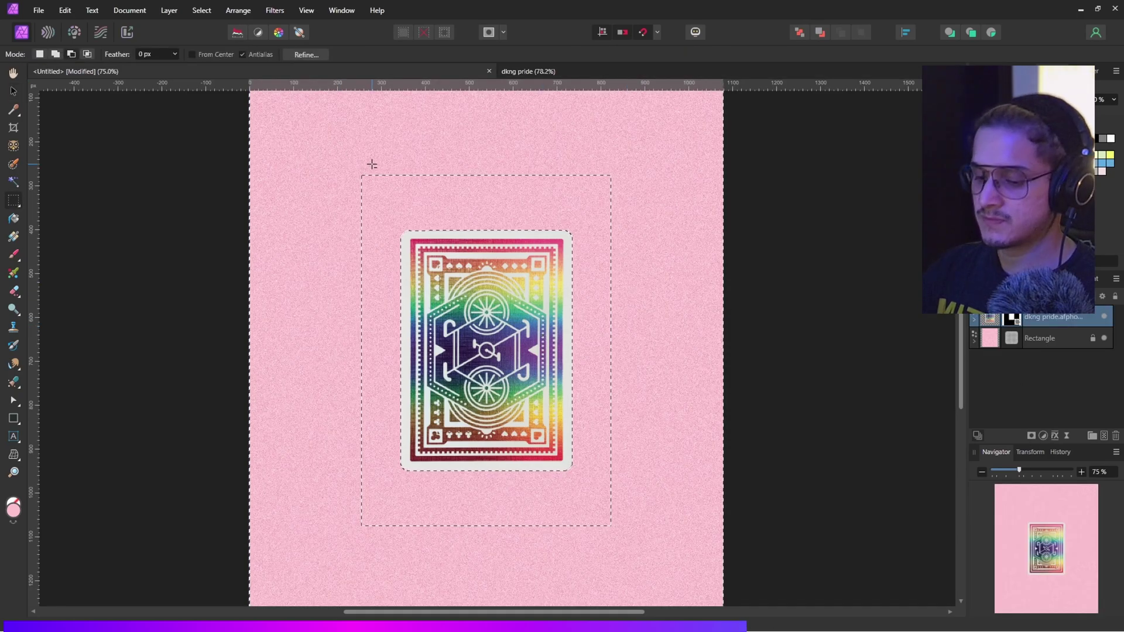
{"action": "key", "text": "ctrl+d"}
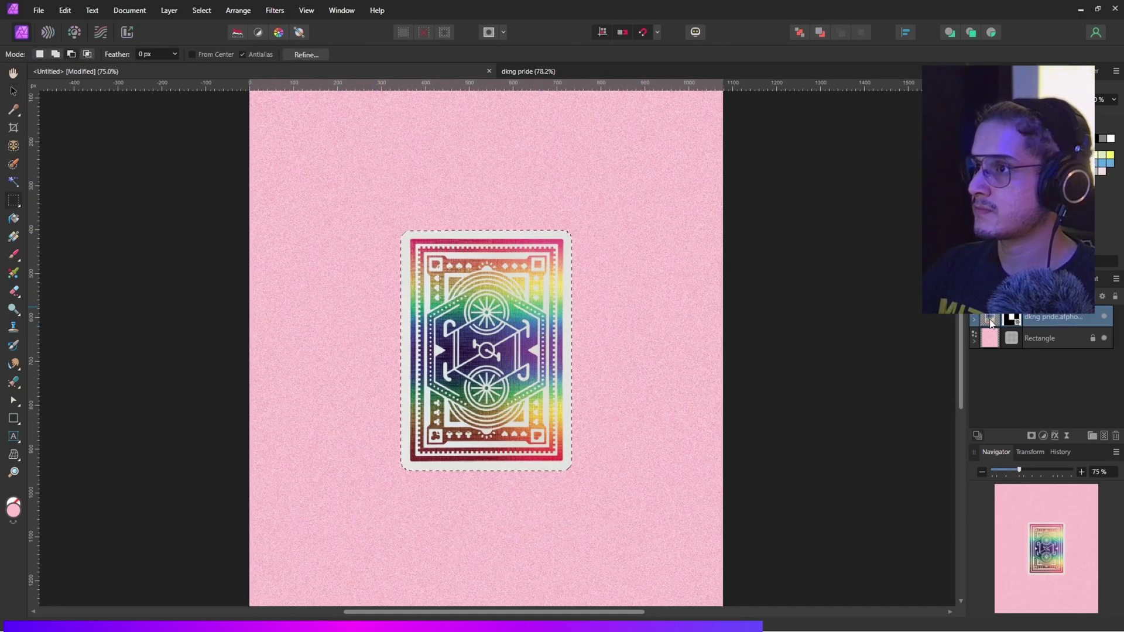
- Add a new pixel layer, fill the card-shaped selection on it with black, and deselect
{"action": "key", "text": "v"}
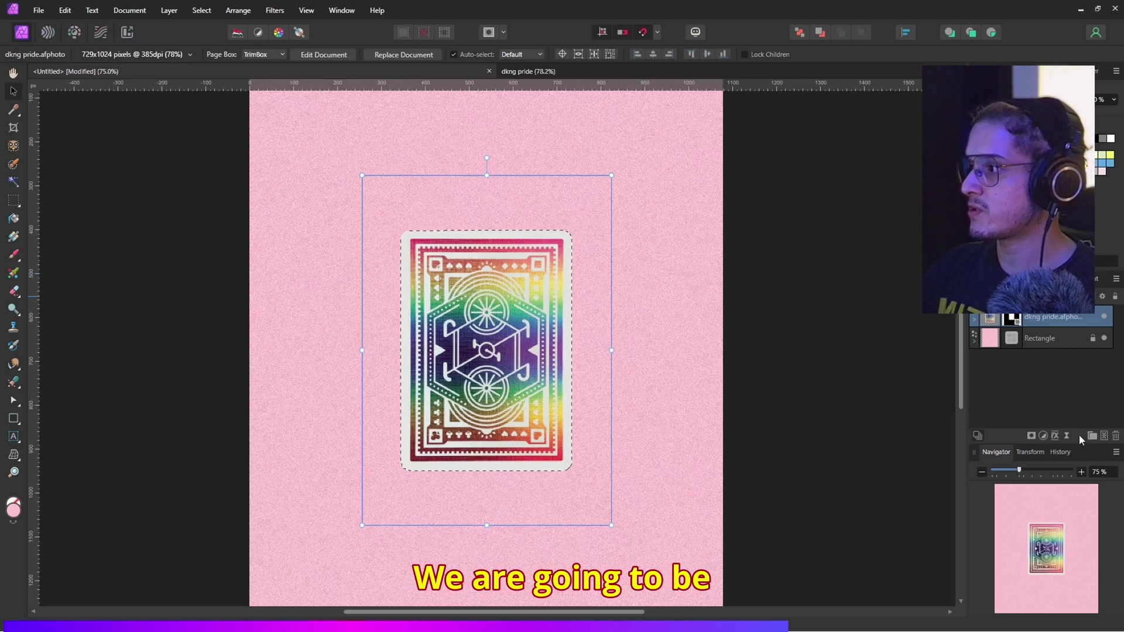
{"action": "left_click", "coordinate": [1109, 436]}
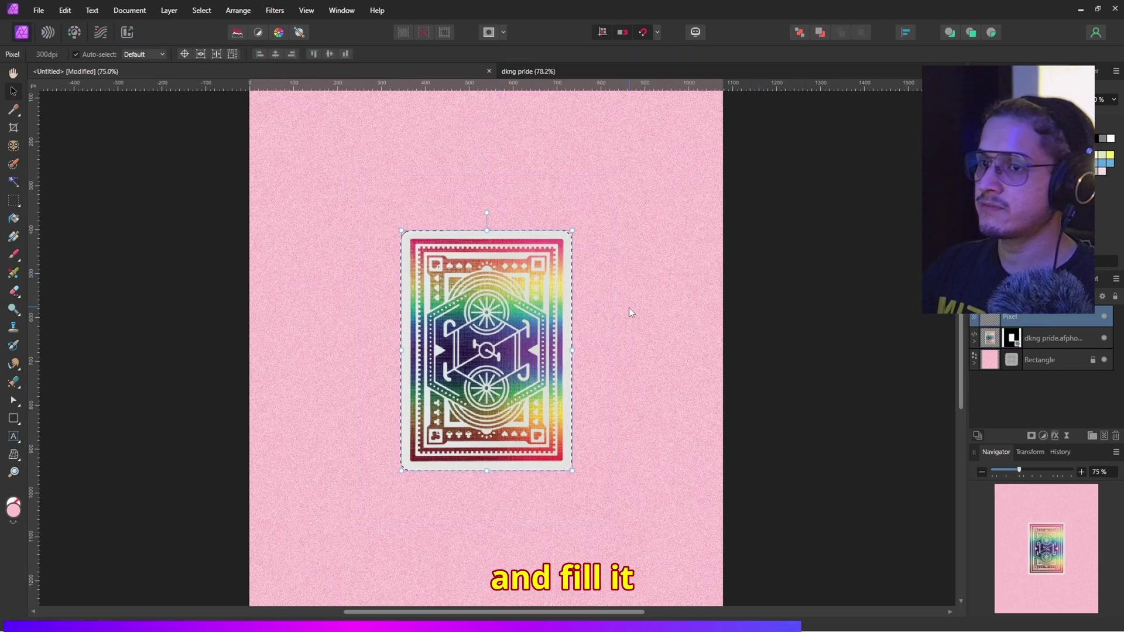
{"action": "key", "text": "d"}
{"action": "key", "text": "x"}
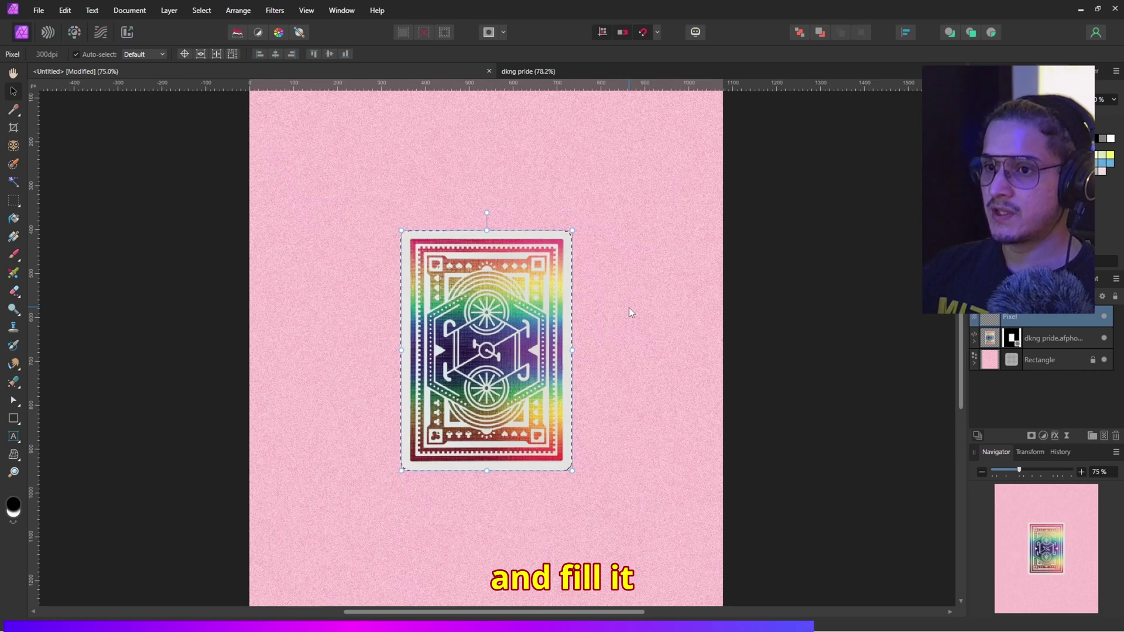
{"action": "key", "text": "alt+BackSpace"}
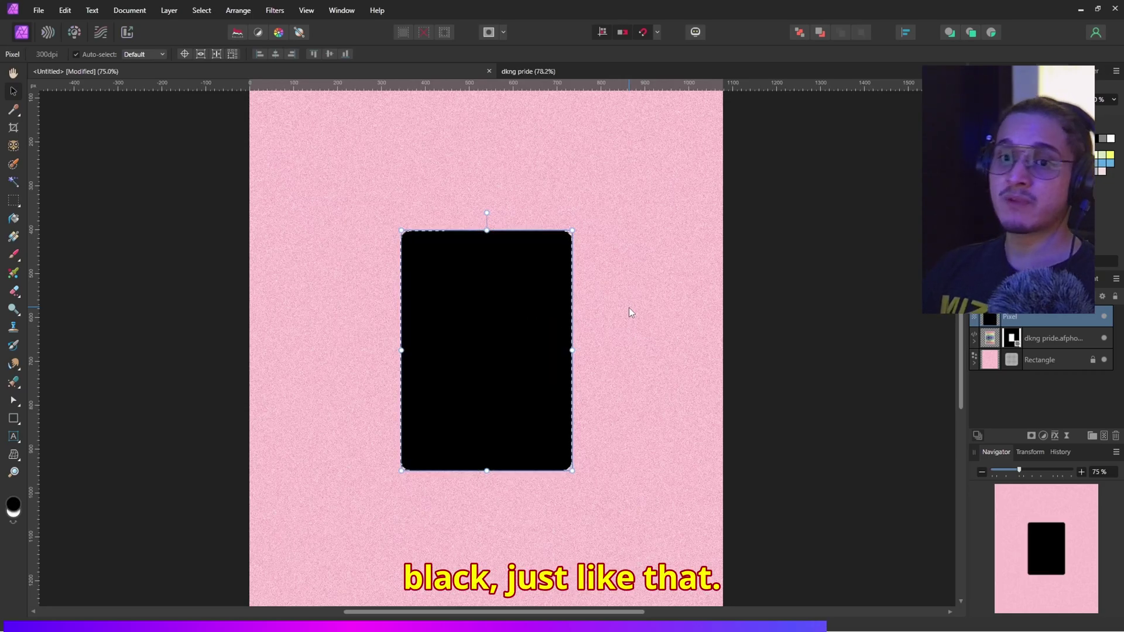
{"action": "key", "text": "ctrl+d"}
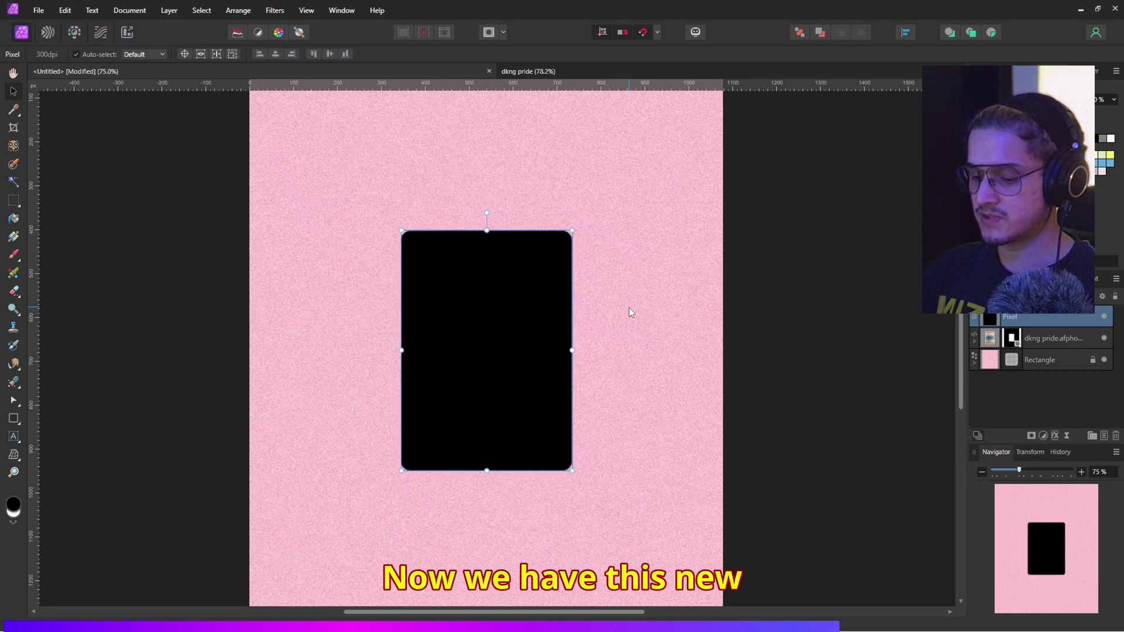
- Move the black pixel layer below the card layer in the layer order
{"action": "key", "text": "m"}
{"action": "key", "text": "v"}
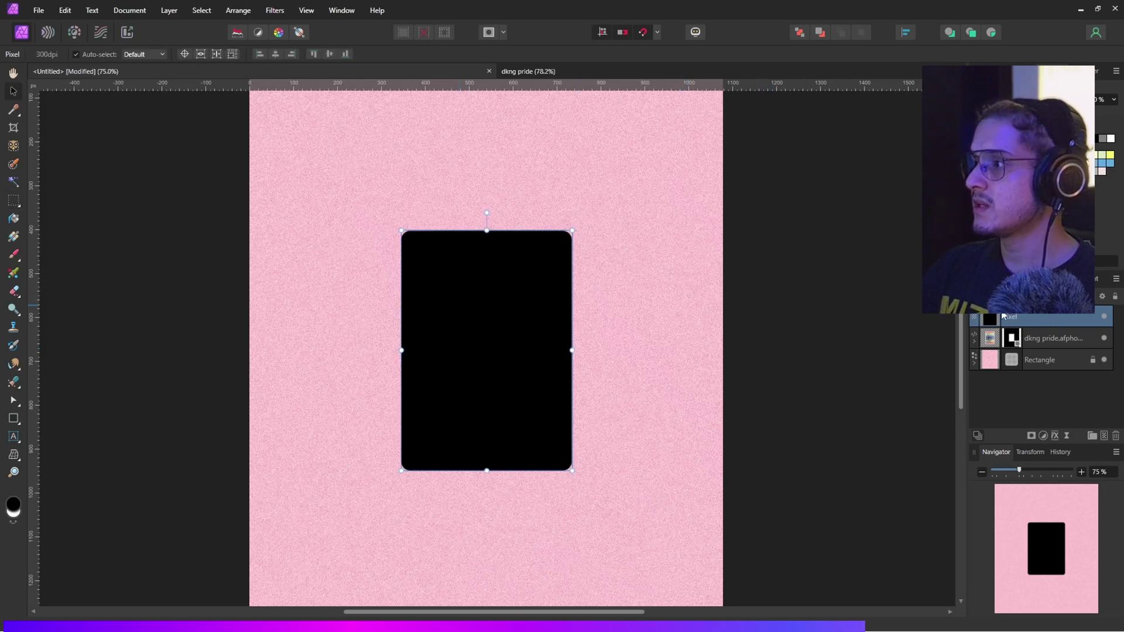
{"action": "left_click_drag", "start_coordinate": [1004, 316], "coordinate": [1004, 350]}
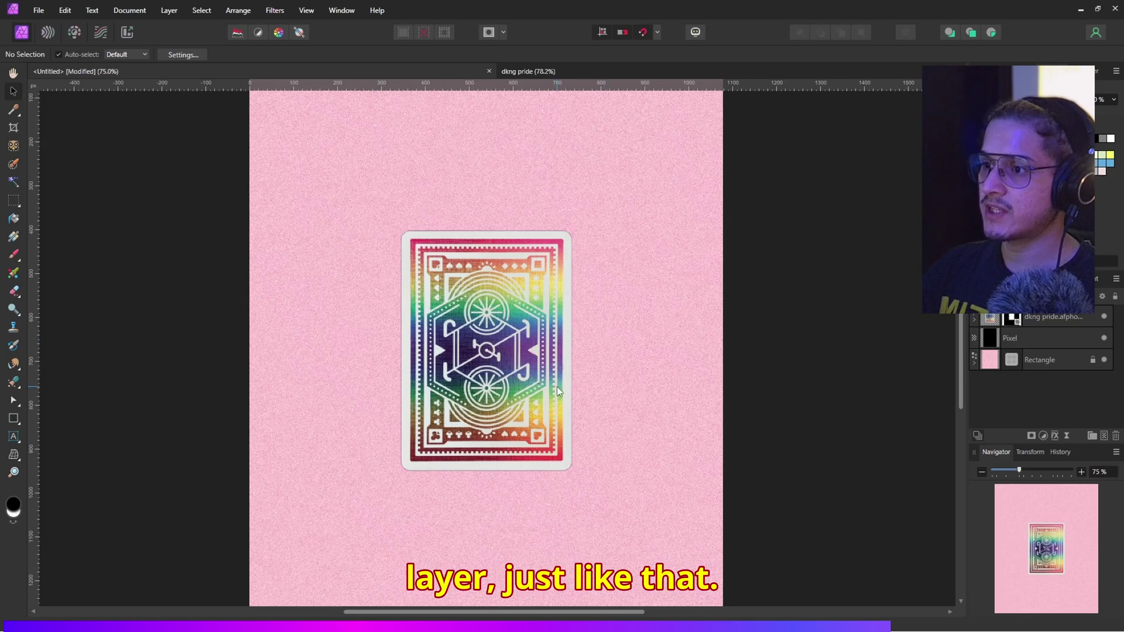
- Add a live Gaussian Blur filter with a 10 px radius to the black pixel layer
{"action": "key", "text": "z"}
{"action": "left_click", "coordinate": [1065, 435]}
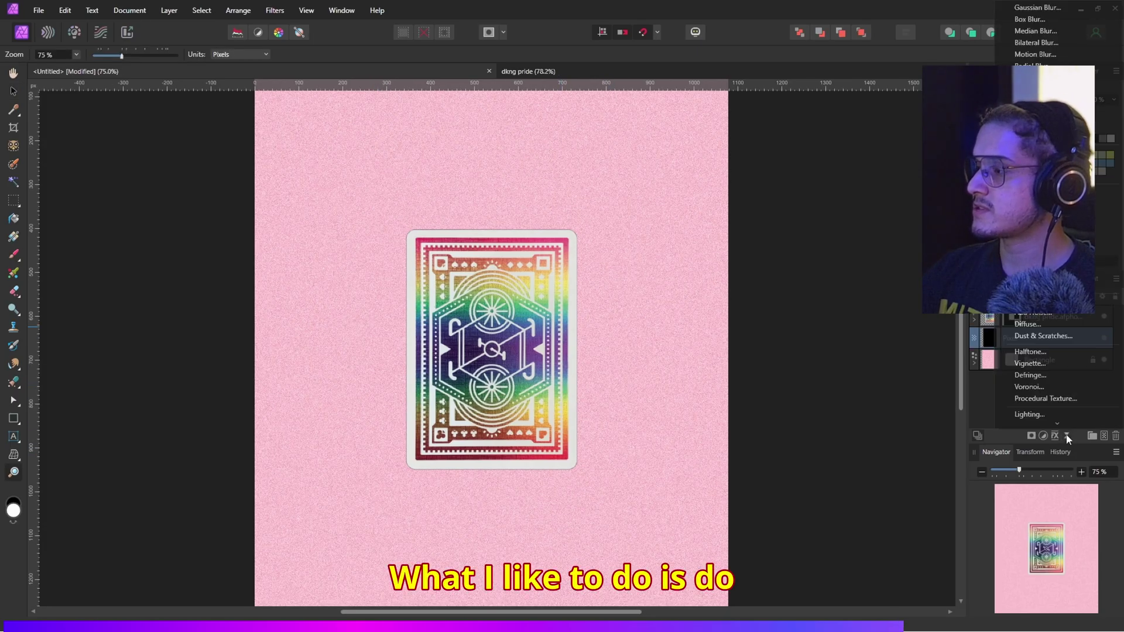
{"action": "left_click", "coordinate": [1037, 7]}
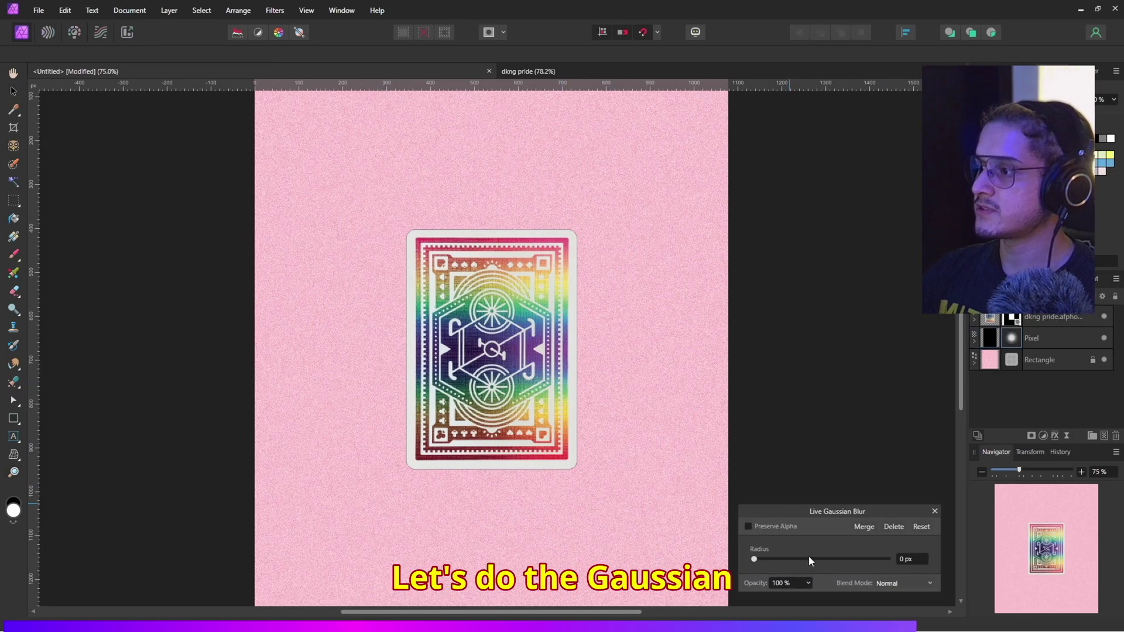
{"action": "type", "text": "10"}
{"action": "key", "text": "Return"}
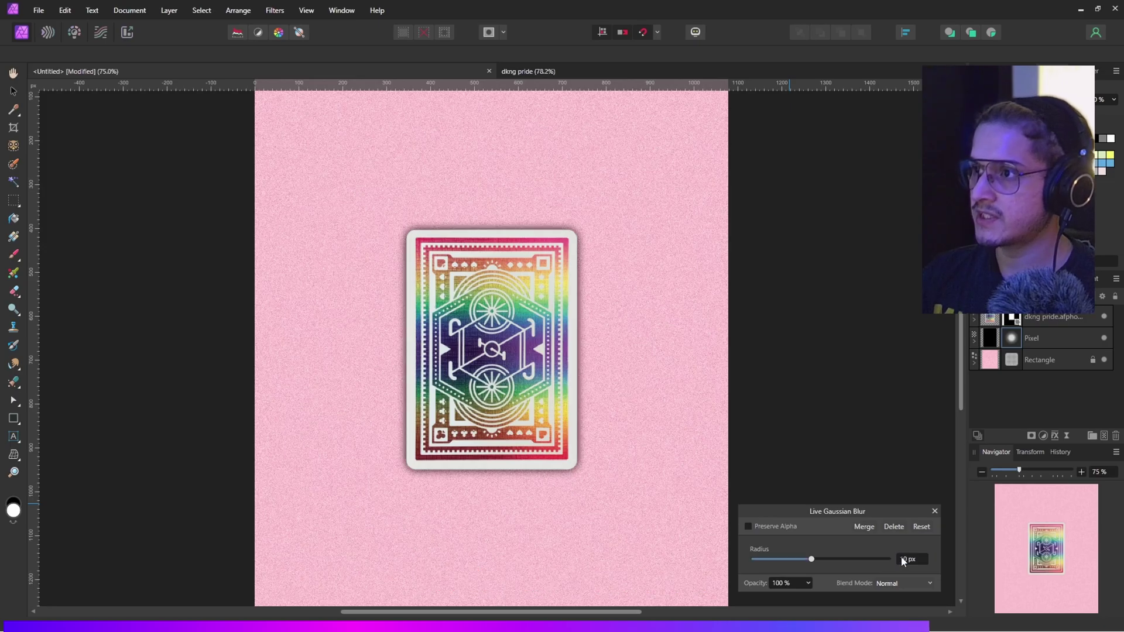
- Set the live Gaussian Blur radius to 5 px and close the filter settings
{"action": "left_click", "coordinate": [903, 560]}
{"action": "type", "text": "5"}
{"action": "key", "text": "Return"}
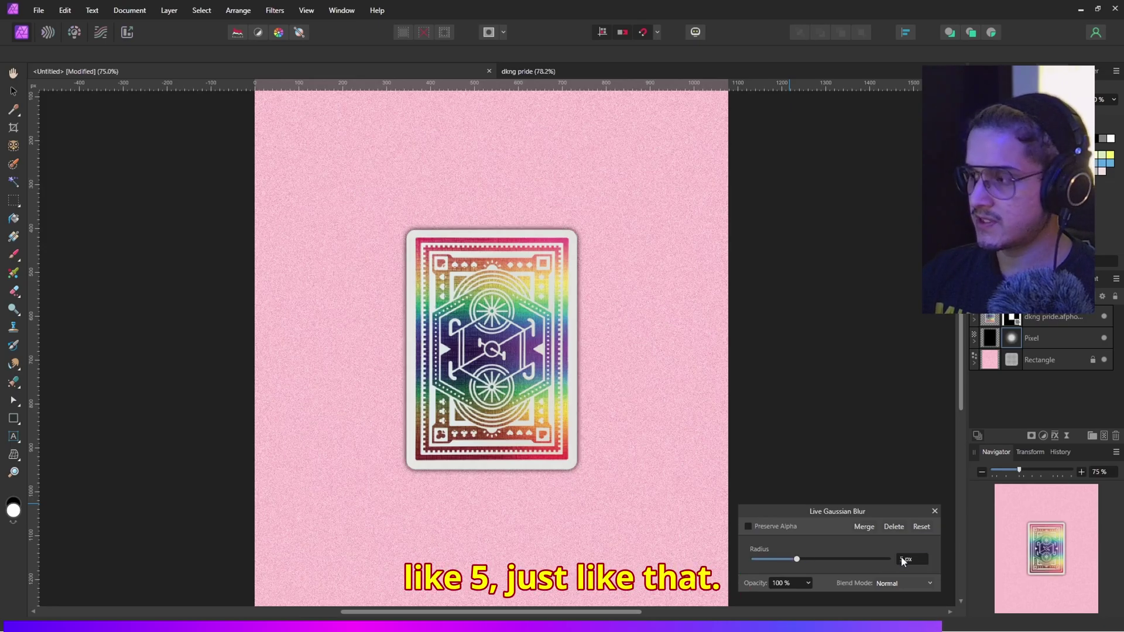
{"action": "key", "text": "ctrl+z"}
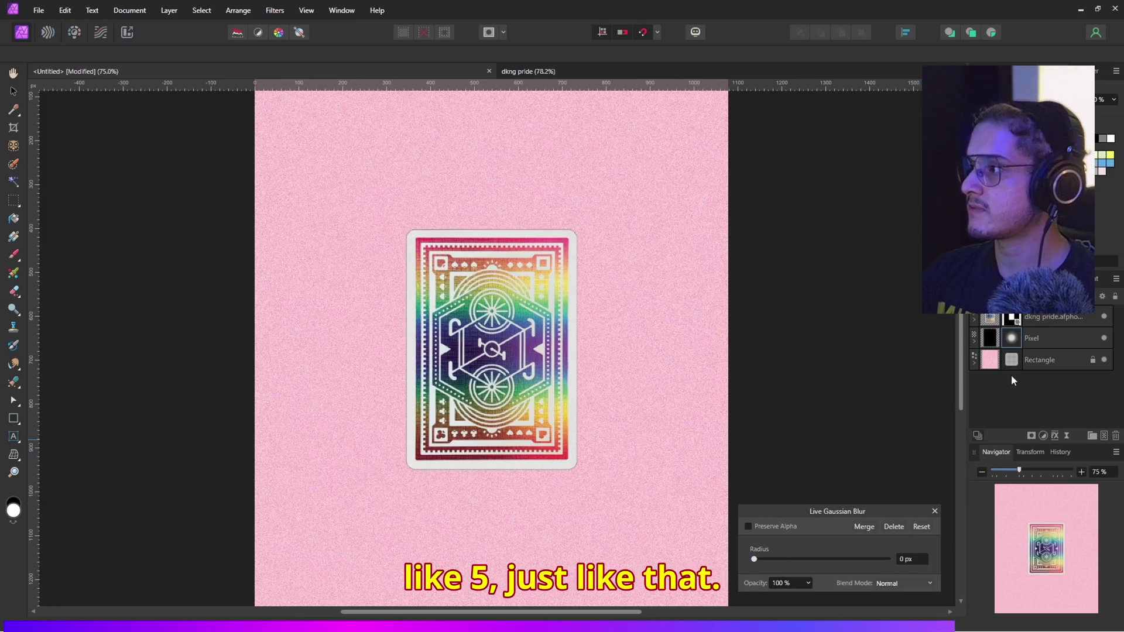
{"action": "left_click", "coordinate": [906, 561]}
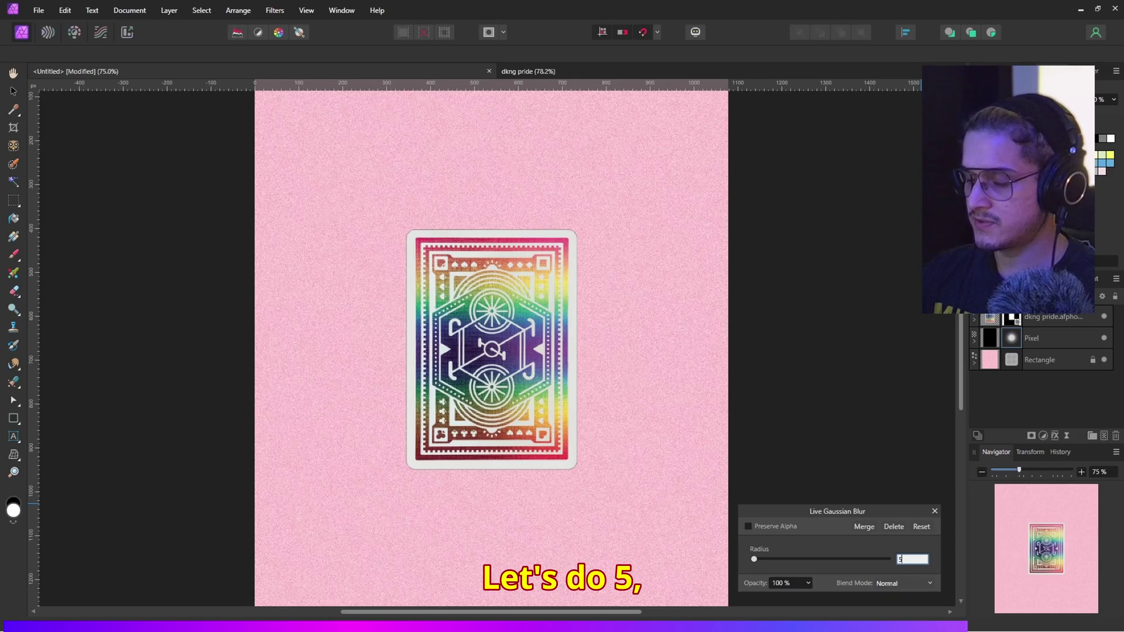
{"action": "key", "text": "Return"}
{"action": "left_click", "coordinate": [935, 512]}
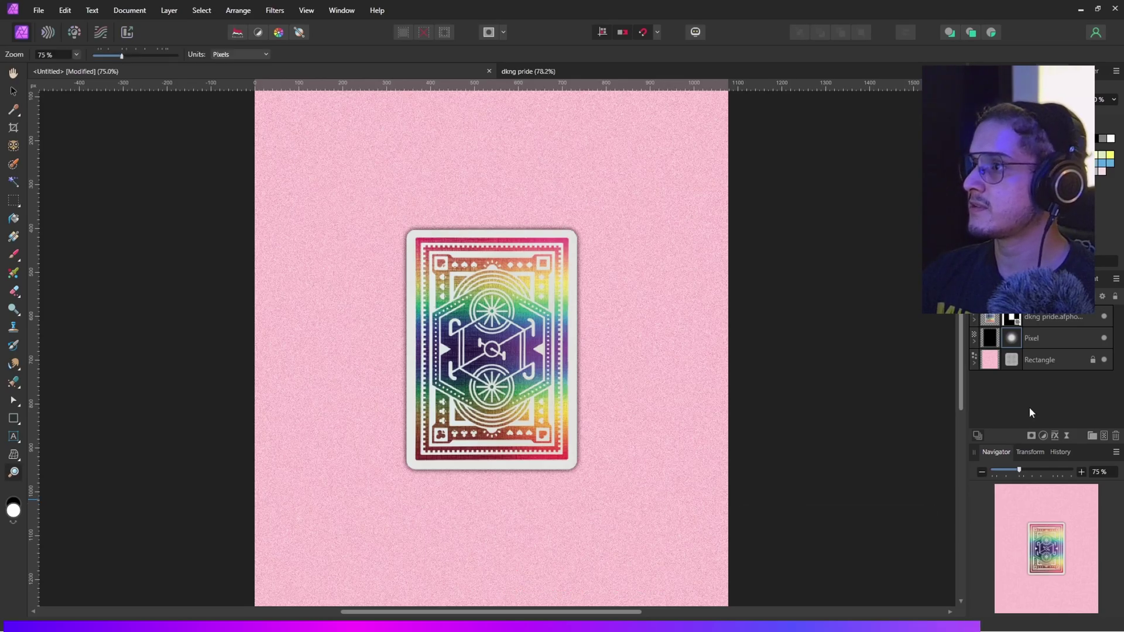
- Nudge the blurred black layer a few pixels left and down from behind the card
{"action": "left_click", "coordinate": [997, 337]}
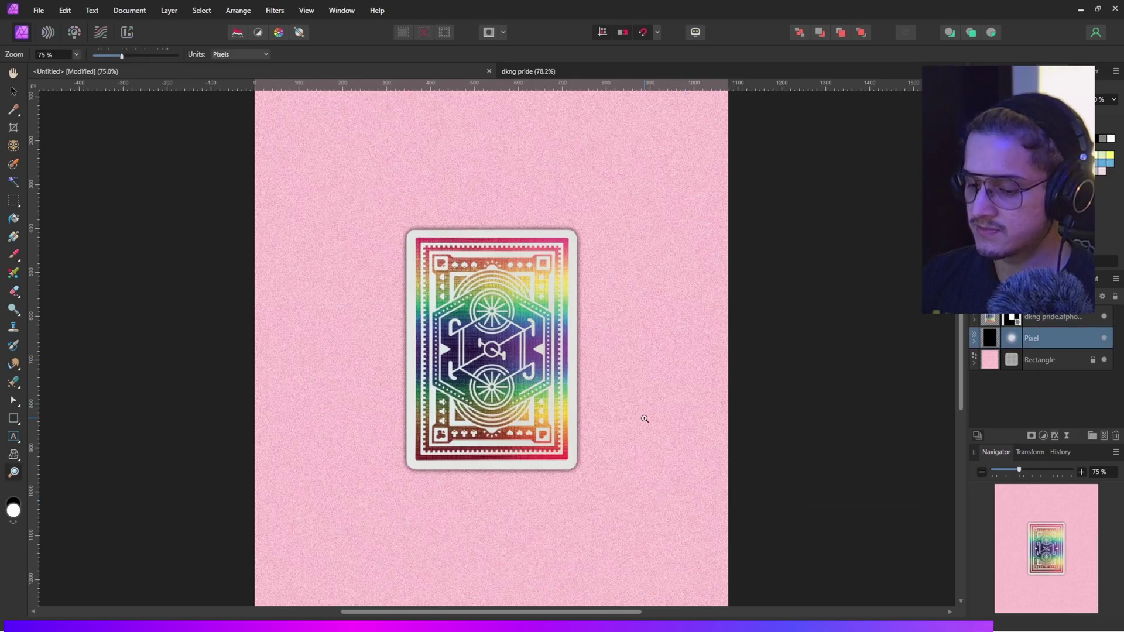
{"action": "key", "text": "v"}
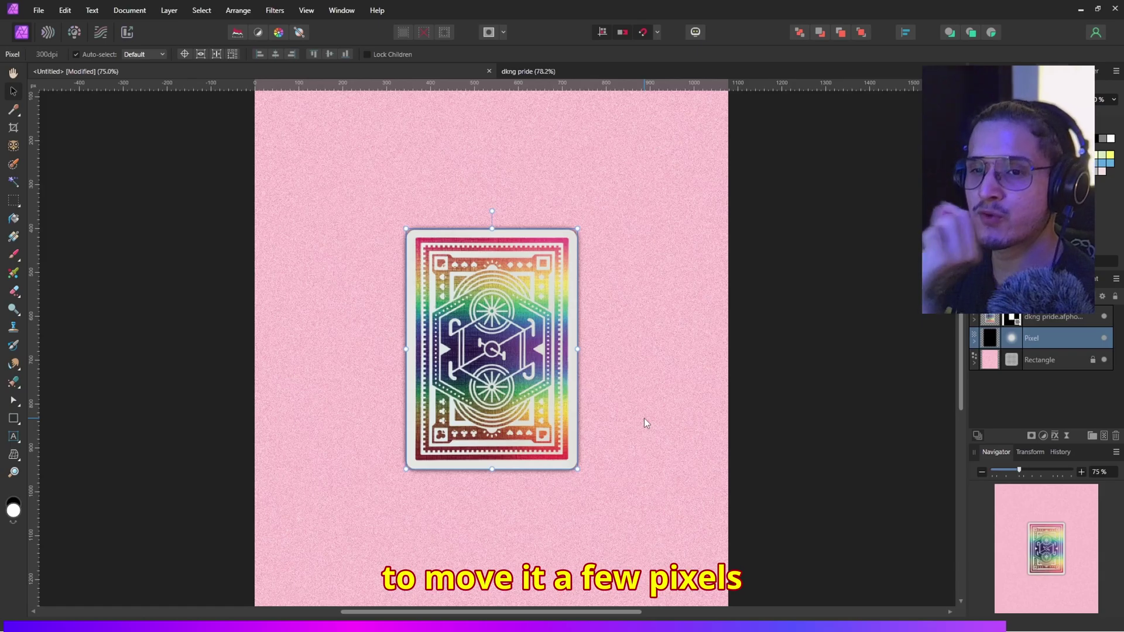
{"action": "key", "text": "Left"}
{"action": "key", "text": "Left"}
{"action": "key", "text": "Left"}
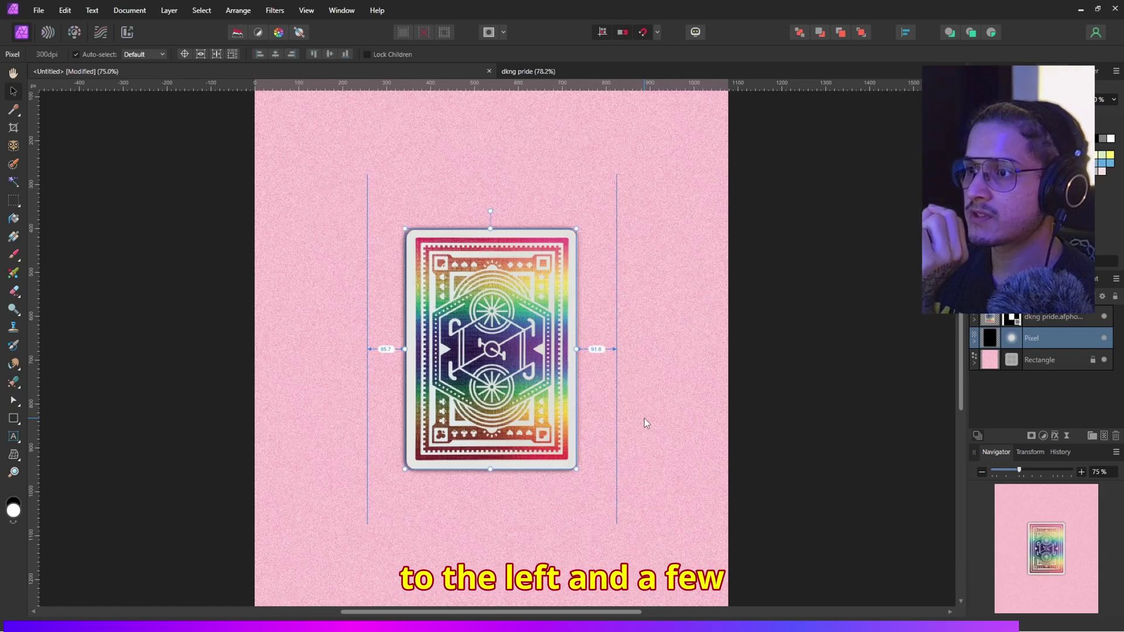
{"action": "key", "text": "Down"}
{"action": "key", "text": "Down"}
{"action": "key", "text": "Down"}
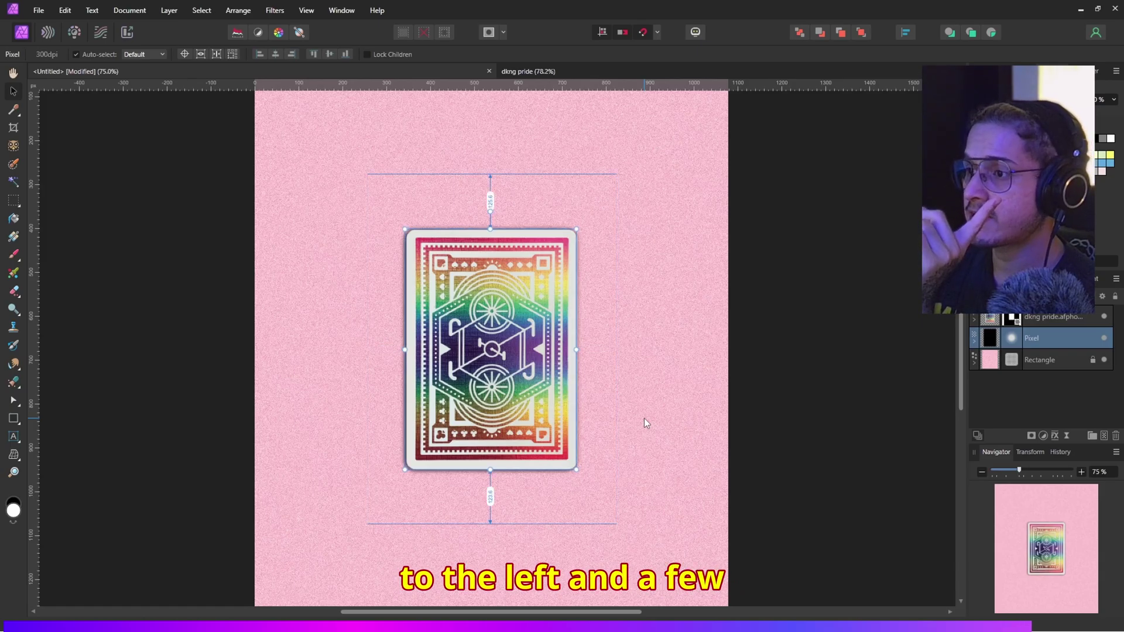
- Fine-tune the black layer's offset with small nudges back to the right and slightly up and down, then deselect it
{"action": "key", "text": "Right"}
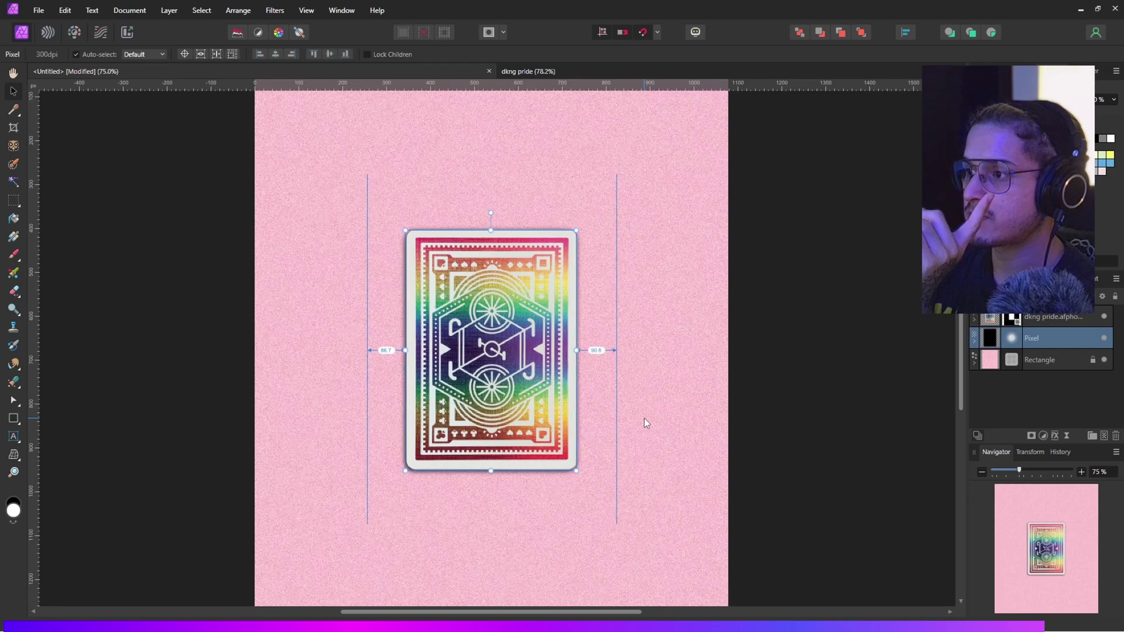
{"action": "key", "text": "Up"}
{"action": "key", "text": "Right"}
{"action": "key", "text": "Right"}
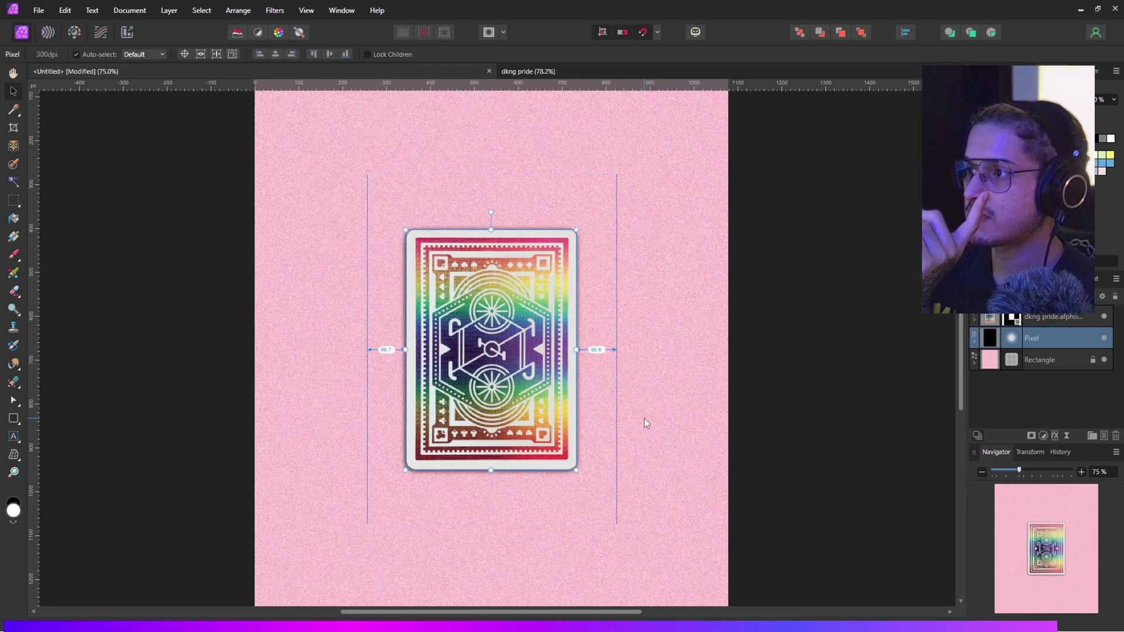
{"action": "key", "text": "Left"}
{"action": "key", "text": "Down"}
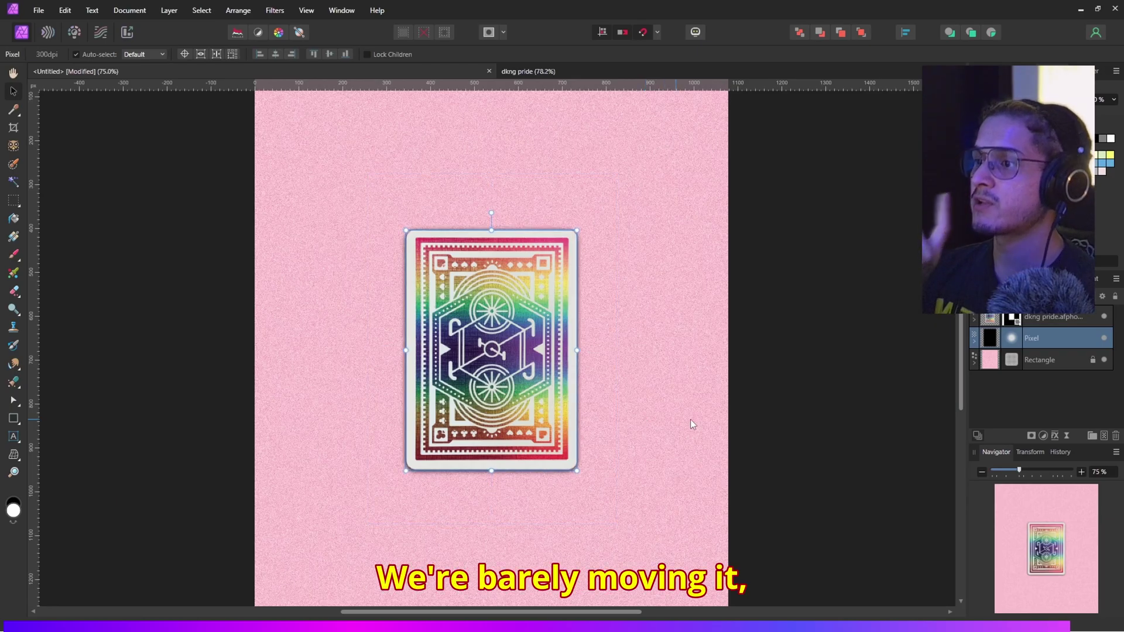
{"action": "left_click", "coordinate": [801, 351]}
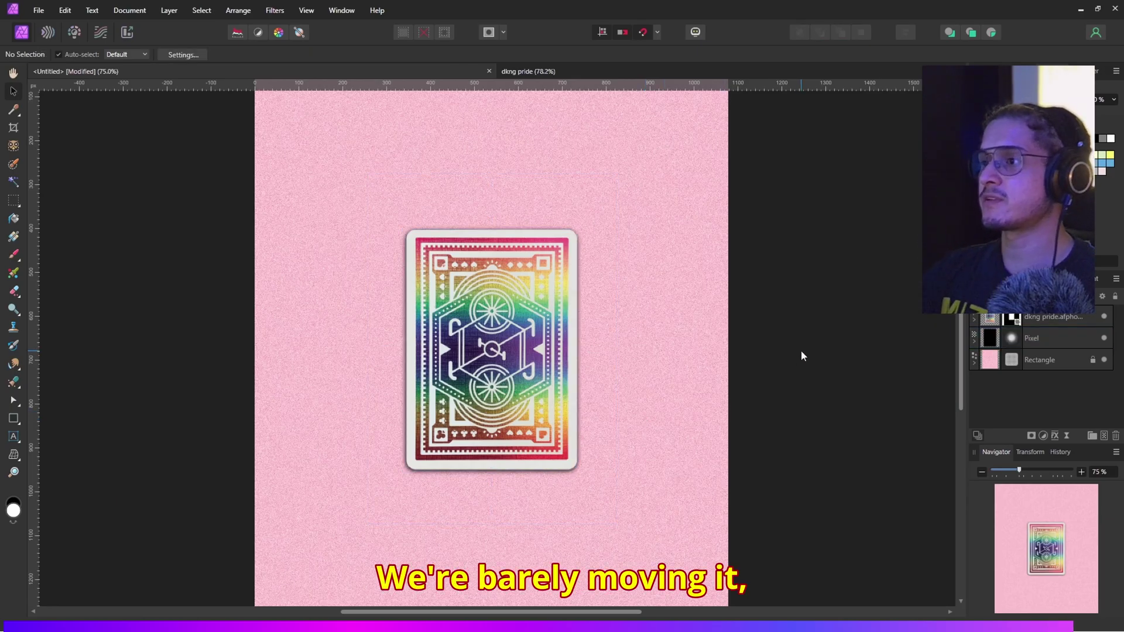
- Lower the blurred black layer's opacity to 25% and deselect it
{"action": "left_click", "coordinate": [979, 338]}
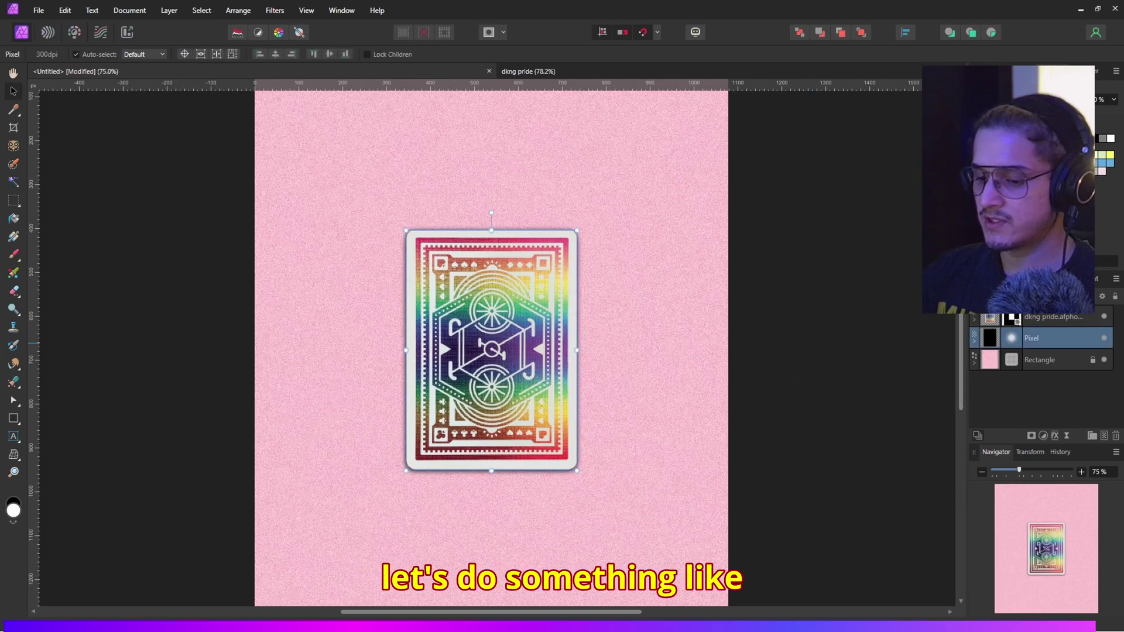
{"action": "left_click", "coordinate": [862, 367]}
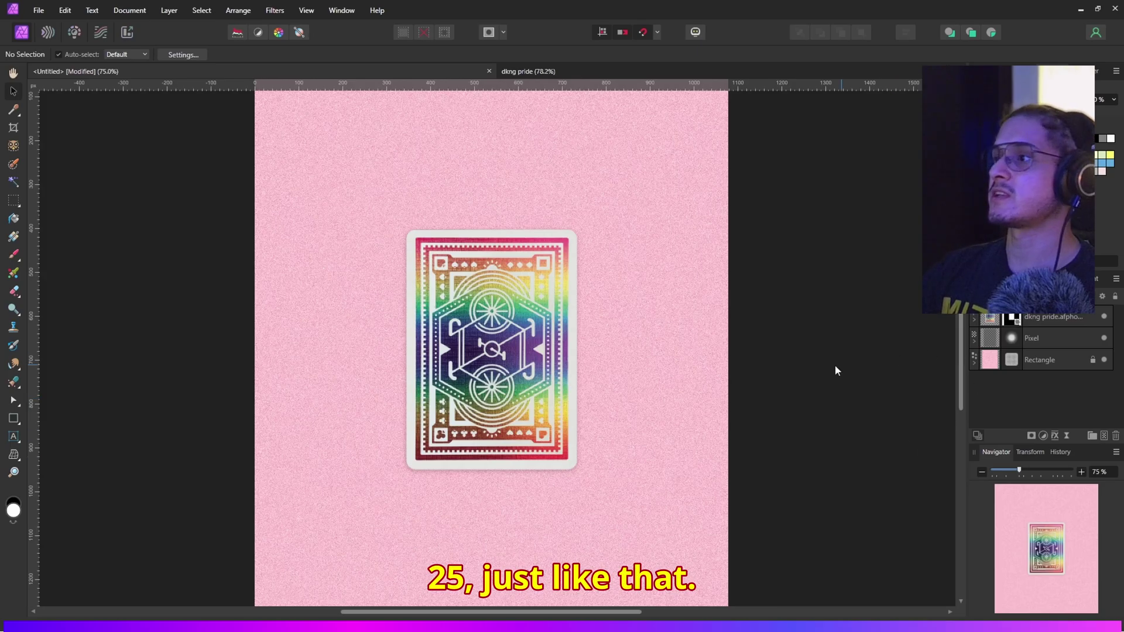
- Compare the card with and without its shadow by toggling the blurred black layer's visibility, leaving it visible
{"action": "key", "text": "z"}
{"action": "left_click", "coordinate": [506, 324], "text": "alt"}
{"action": "left_click_drag", "start_coordinate": [550, 329], "coordinate": [548, 326]}
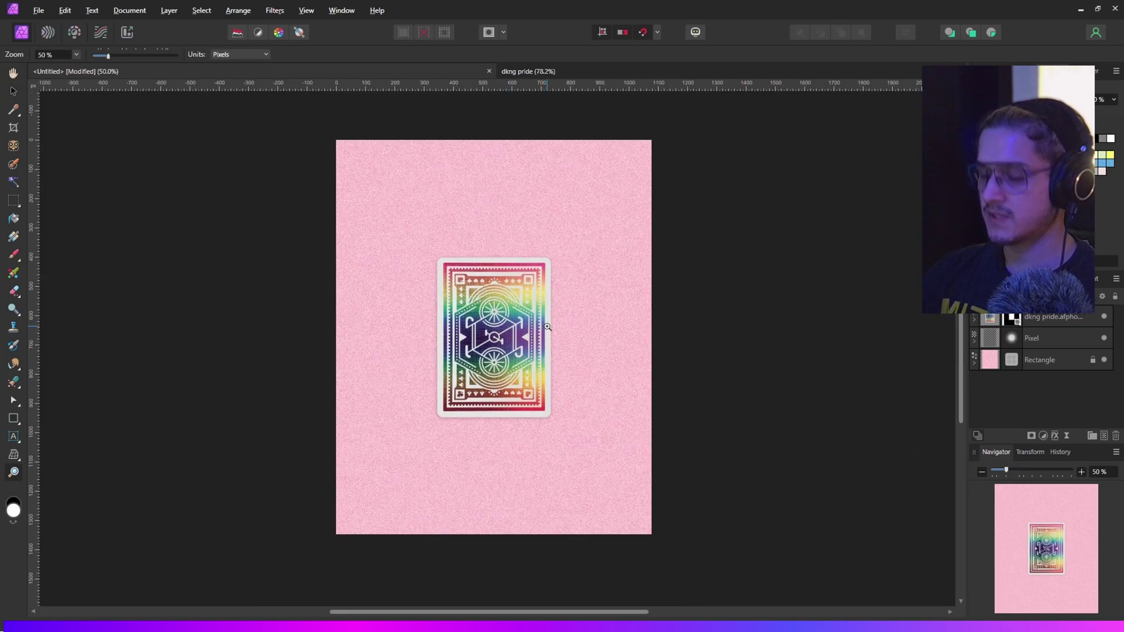
{"action": "key", "text": "v"}
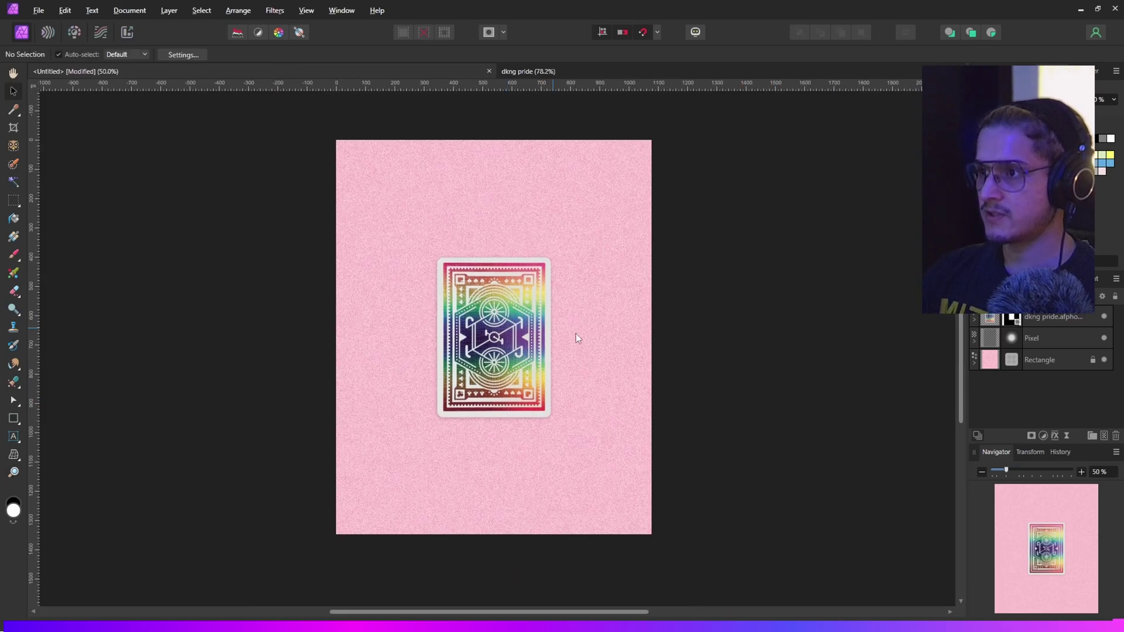
{"action": "left_click", "coordinate": [1105, 338]}
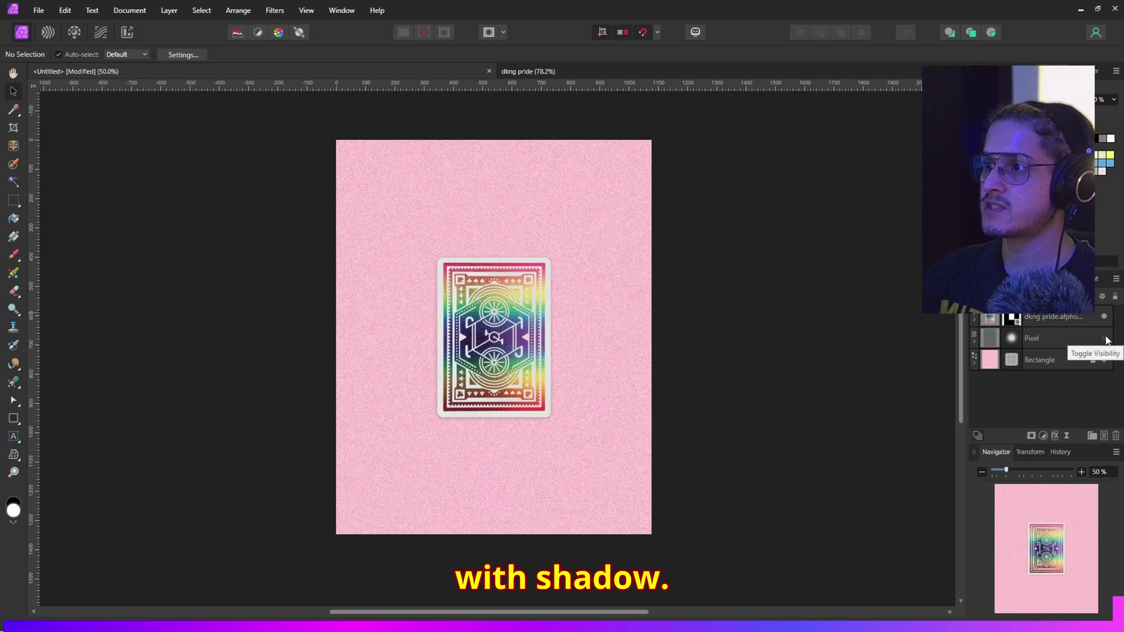
{"action": "left_click", "coordinate": [1104, 338]}
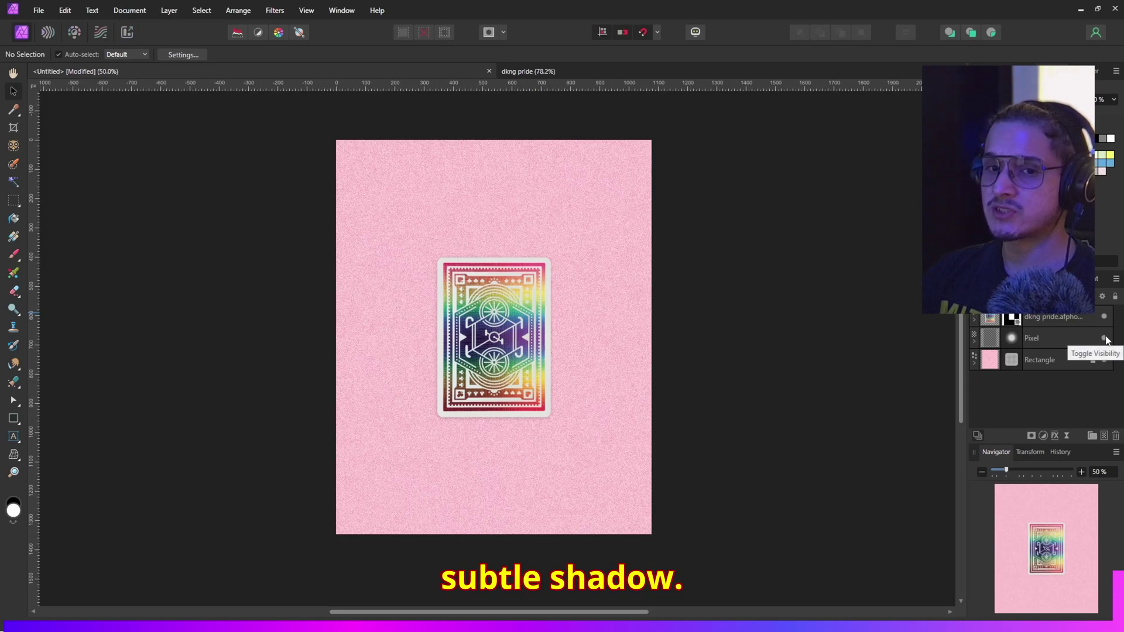
{"action": "left_click", "coordinate": [1105, 338]}
{"action": "left_click", "coordinate": [1106, 338]}
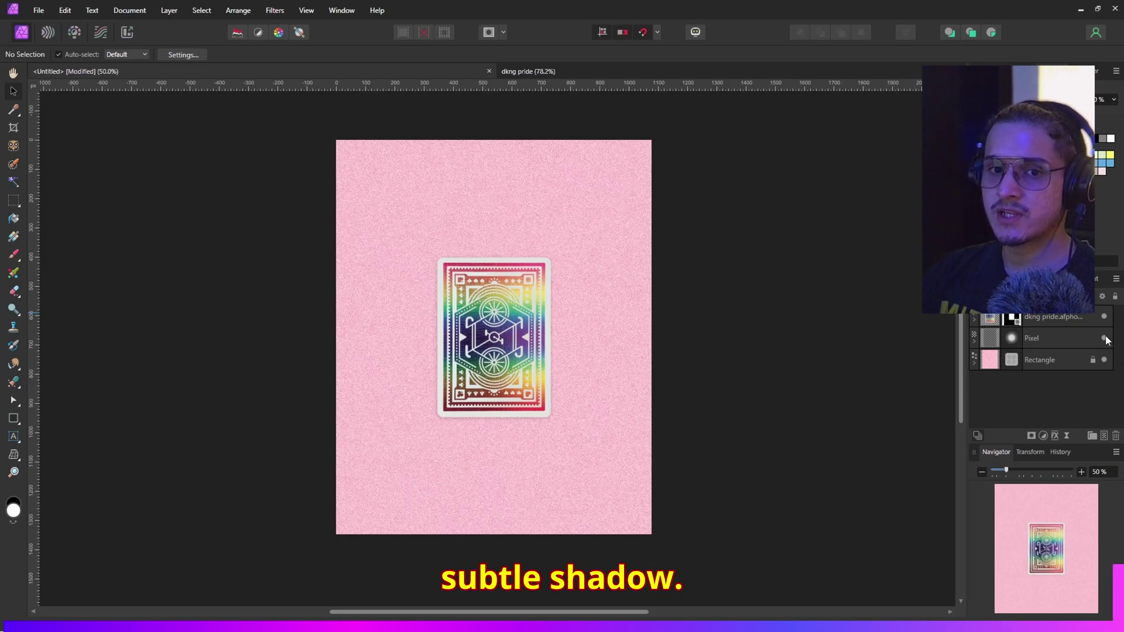
- Add a Brightness / Contrast adjustment to the card layer with brightness 40% and contrast 6%, then close the settings and deselect
{"action": "key", "text": "z"}
{"action": "left_click", "coordinate": [517, 356]}
{"action": "left_click_drag", "start_coordinate": [527, 358], "coordinate": [543, 375]}
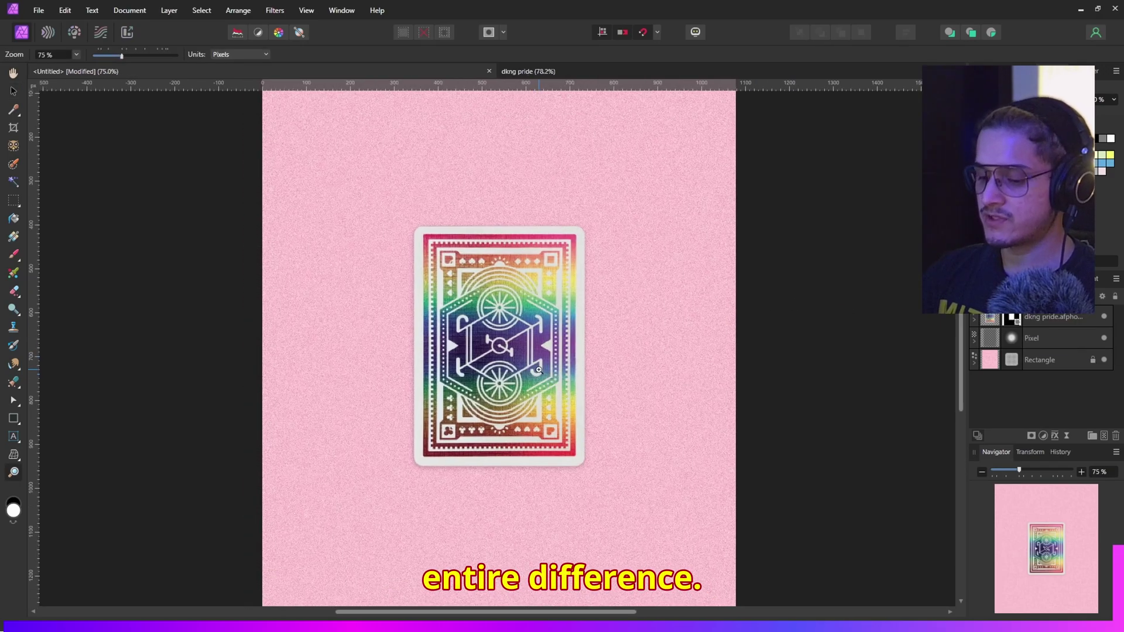
{"action": "key", "text": "v"}
{"action": "left_click", "coordinate": [1030, 317]}
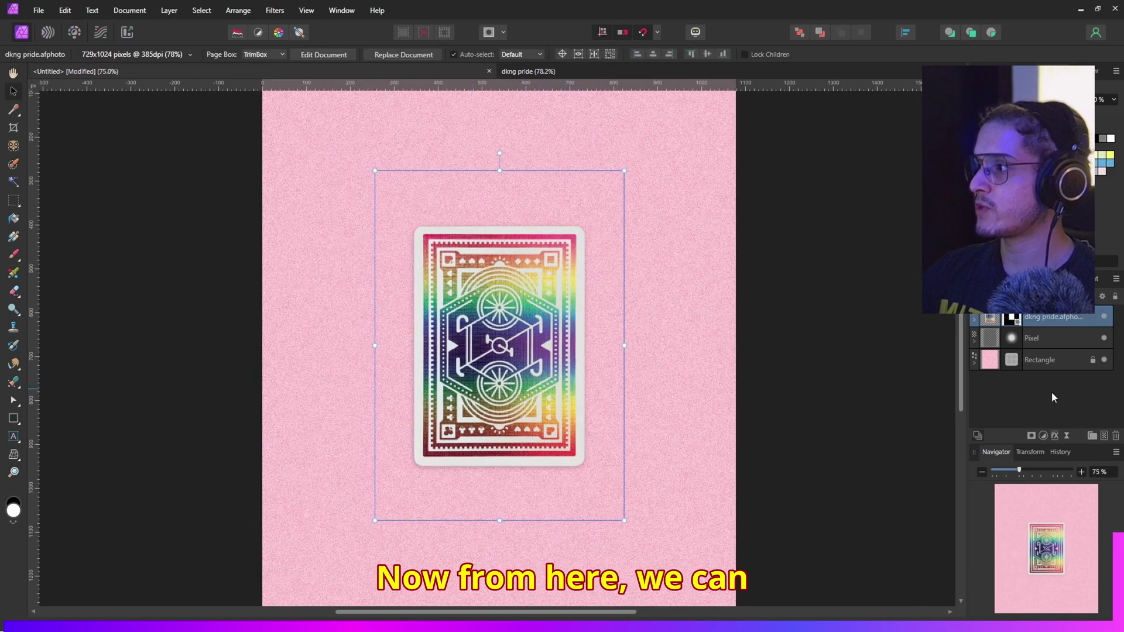
{"action": "left_click", "coordinate": [1045, 435]}
{"action": "left_click", "coordinate": [1045, 435]}
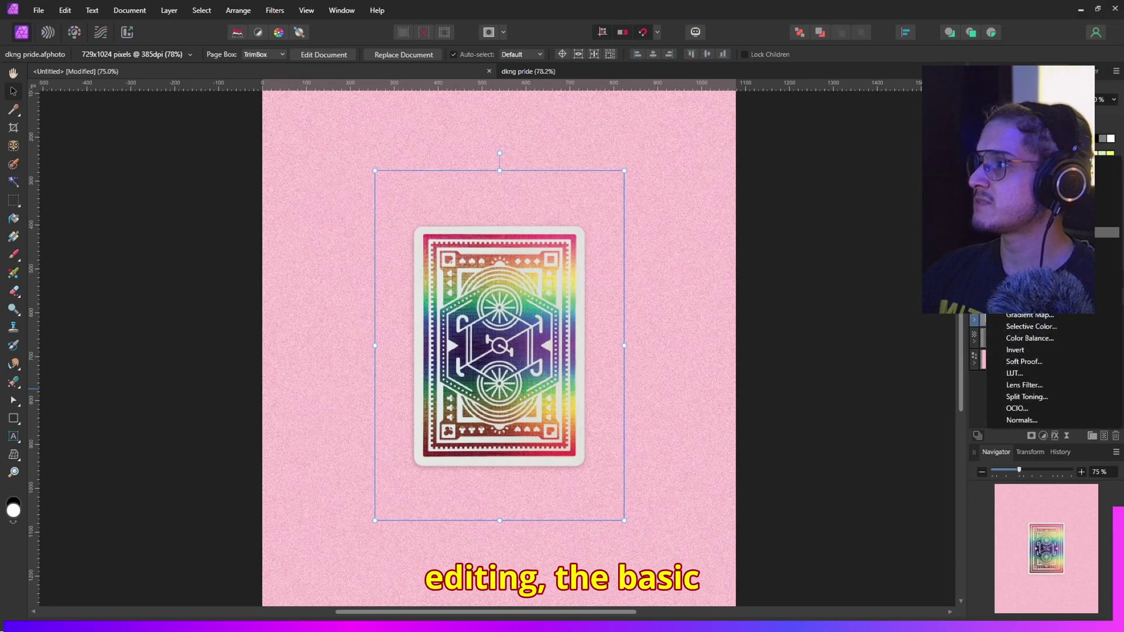
{"action": "left_click", "coordinate": [1028, 222]}
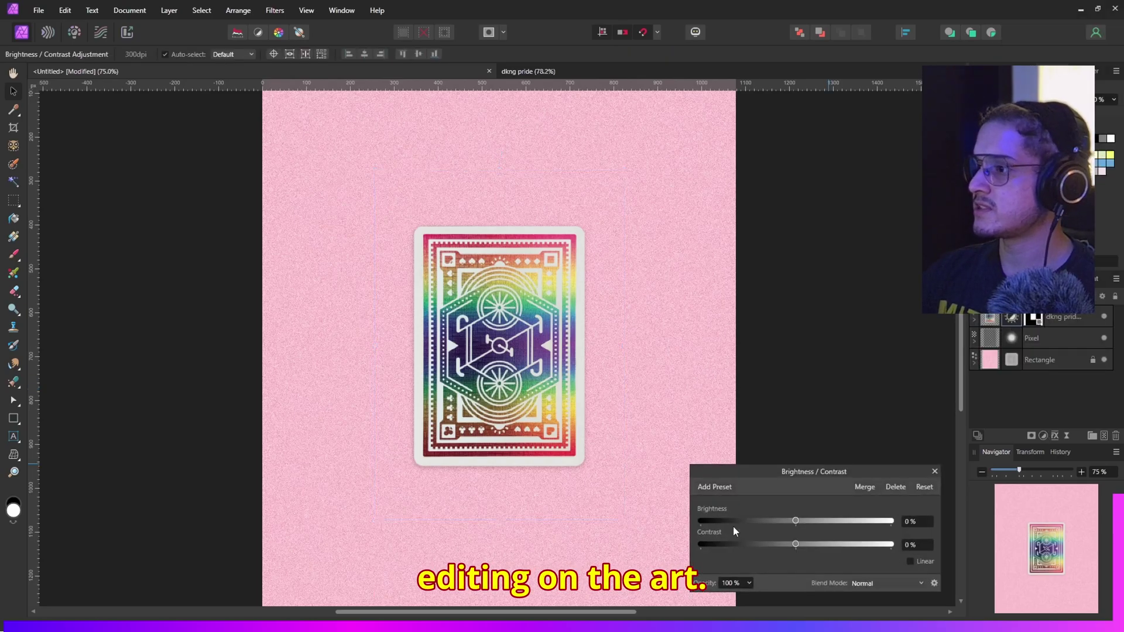
{"action": "left_click_drag", "start_coordinate": [797, 521], "coordinate": [828, 523]}
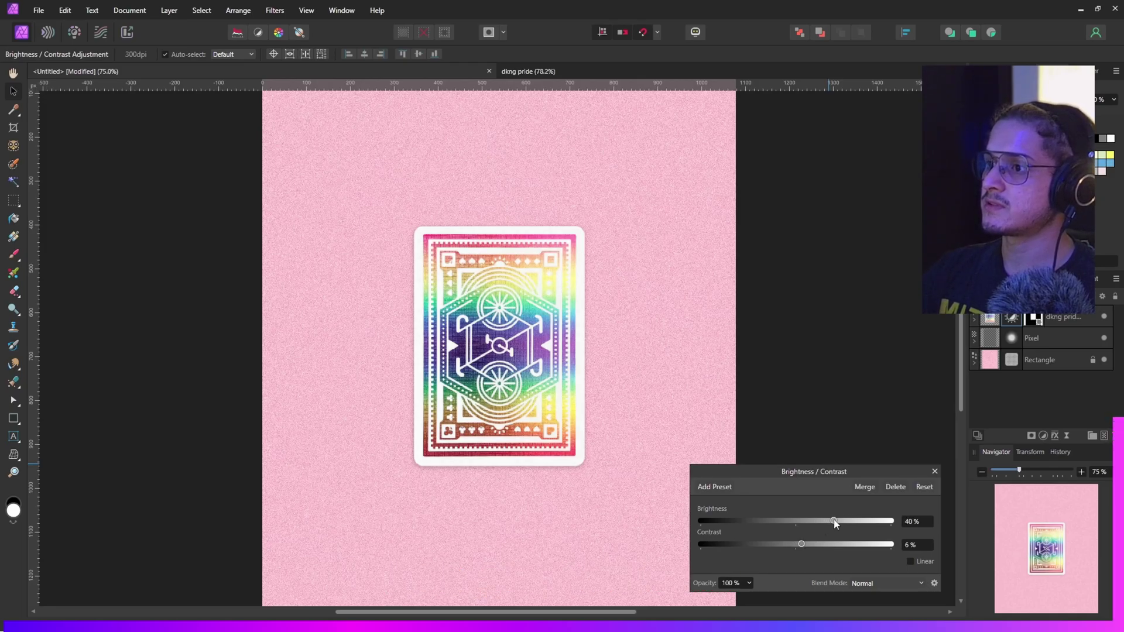
{"action": "left_click", "coordinate": [935, 472]}
{"action": "left_click", "coordinate": [891, 380]}
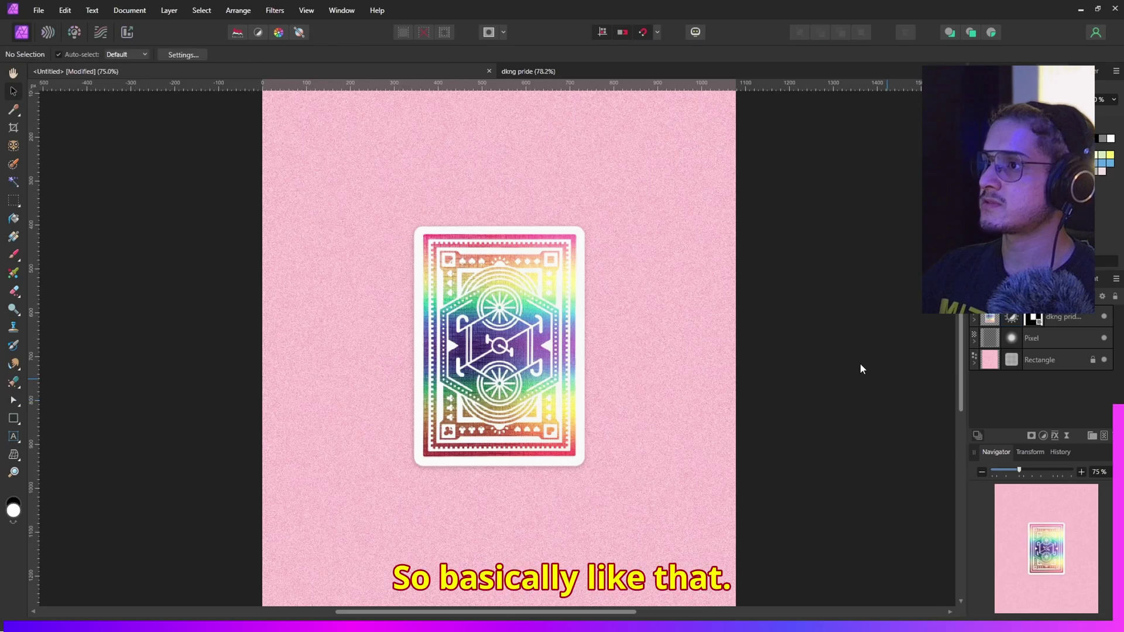
- Recolour the noisy background rectangle with a muted medium purple fill
{"action": "key", "text": "z"}
{"action": "left_click", "coordinate": [643, 396], "text": "alt"}
{"action": "key", "text": "ctrl+="}
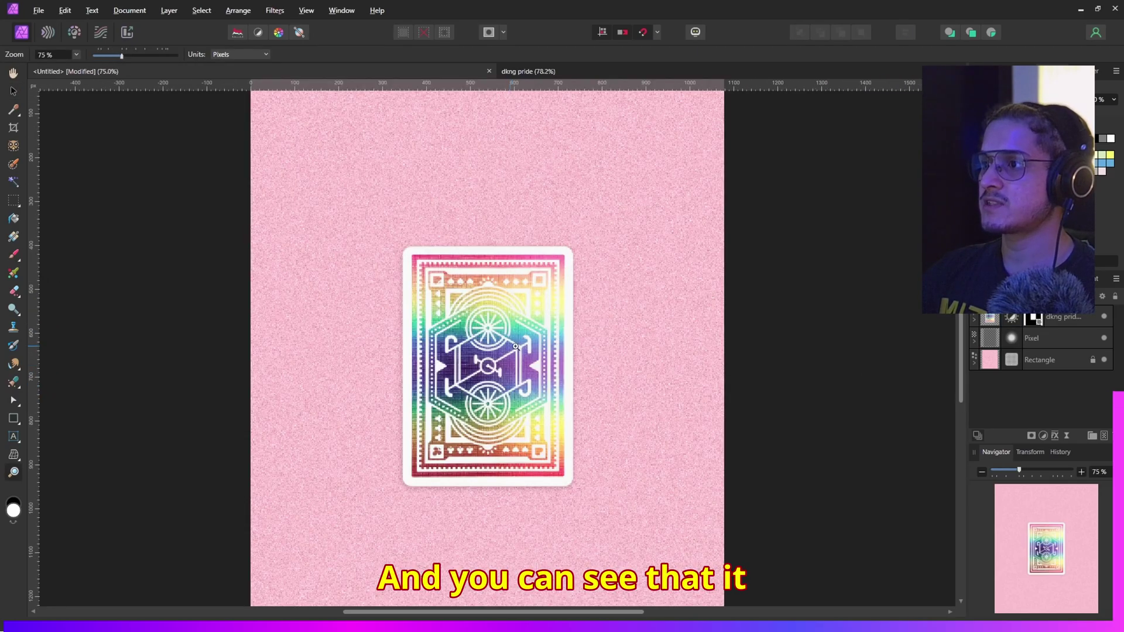
{"action": "left_click_drag", "start_coordinate": [590, 371], "coordinate": [585, 354]}
{"action": "key", "text": "v"}
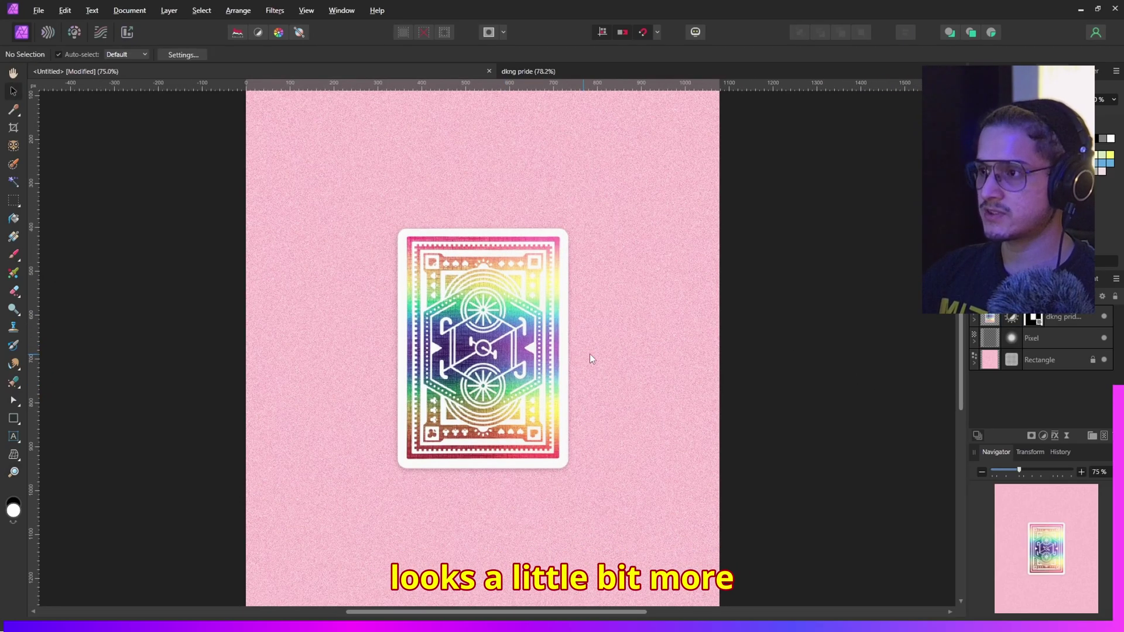
{"action": "left_click", "coordinate": [1002, 363]}
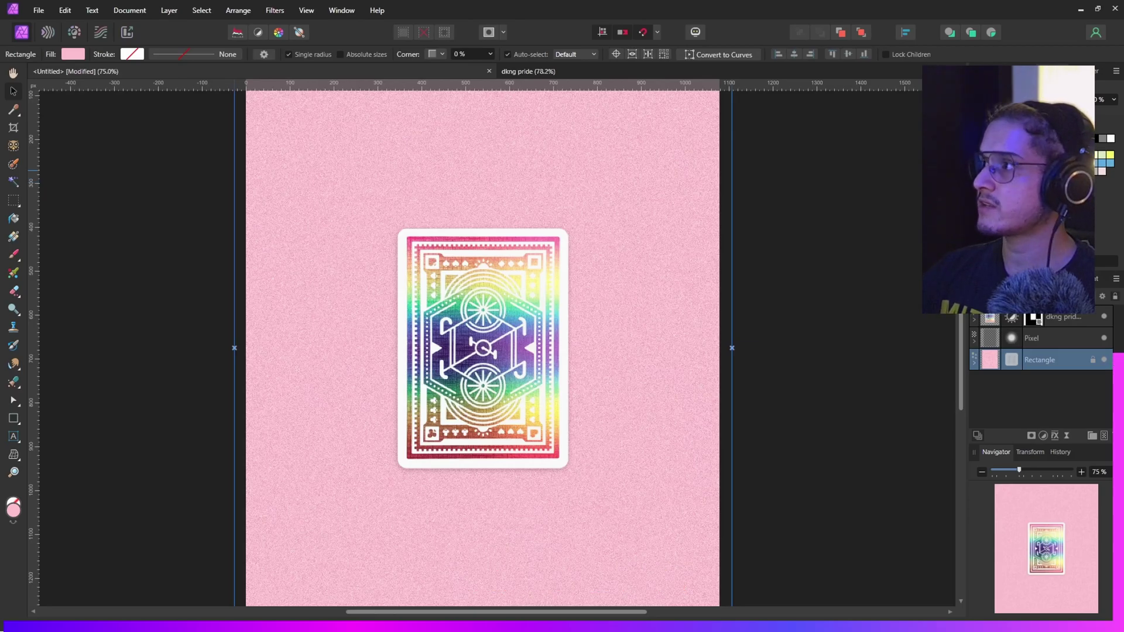
{"action": "left_click_drag", "start_coordinate": [1012, 104], "coordinate": [502, 332]}
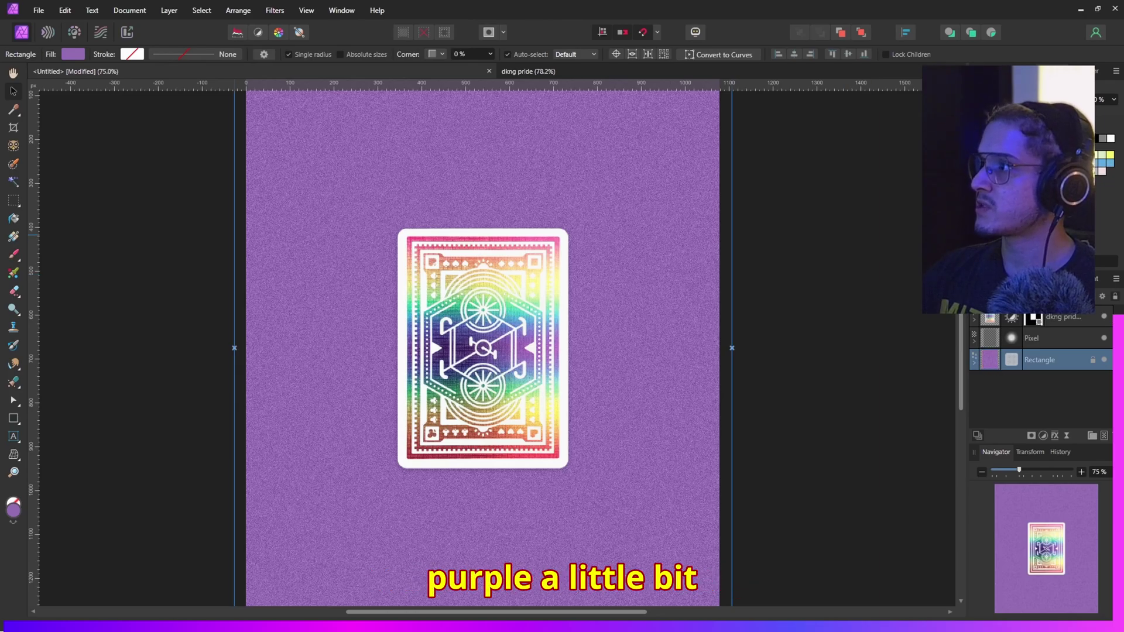
{"action": "double_click", "coordinate": [994, 364]}
{"action": "mouse_move", "coordinate": [766, 210]}
{"action": "left_mouse_down"}
{"action": "mouse_move", "coordinate": [758, 197]}
{"action": "mouse_move", "coordinate": [767, 212]}
{"action": "left_mouse_up"}
{"action": "left_click", "coordinate": [813, 288]}
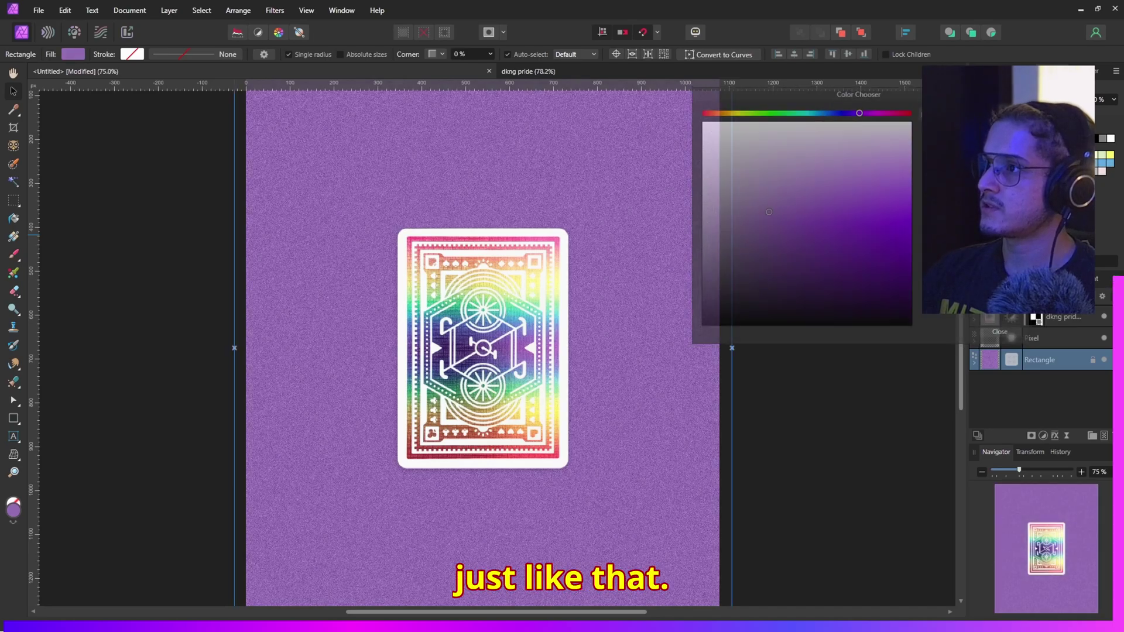
- Open the card layer's embedded document, dkng pride.afphoto, for editing
{"action": "key", "text": "z"}
{"action": "left_click", "coordinate": [788, 300], "text": "alt"}
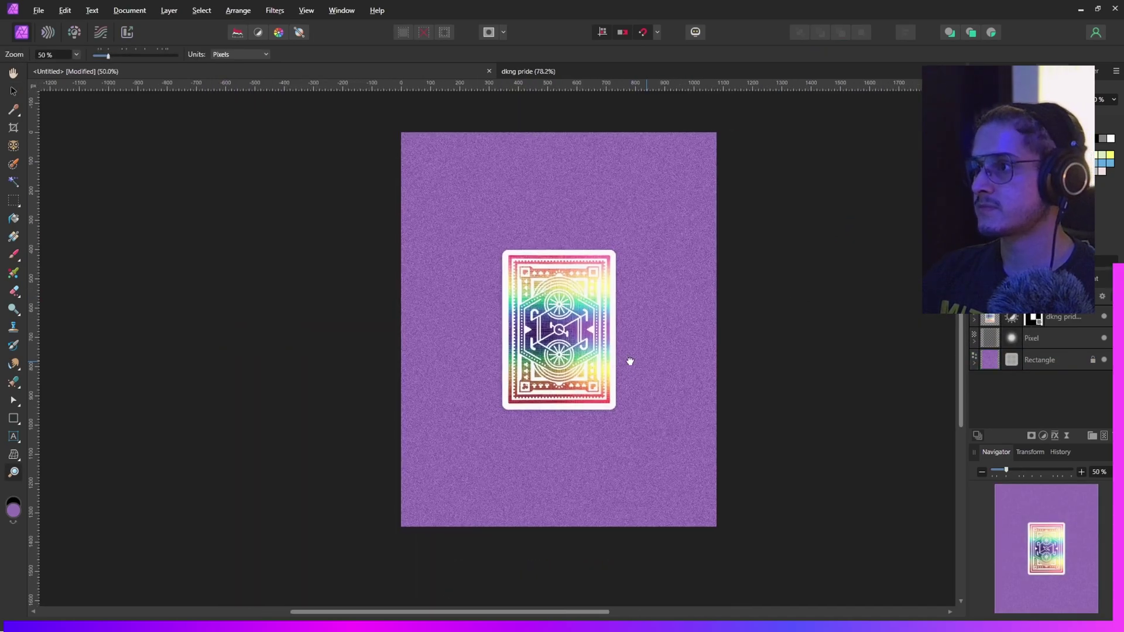
{"action": "left_click", "coordinate": [614, 347]}
{"action": "left_click", "coordinate": [608, 371], "text": "alt"}
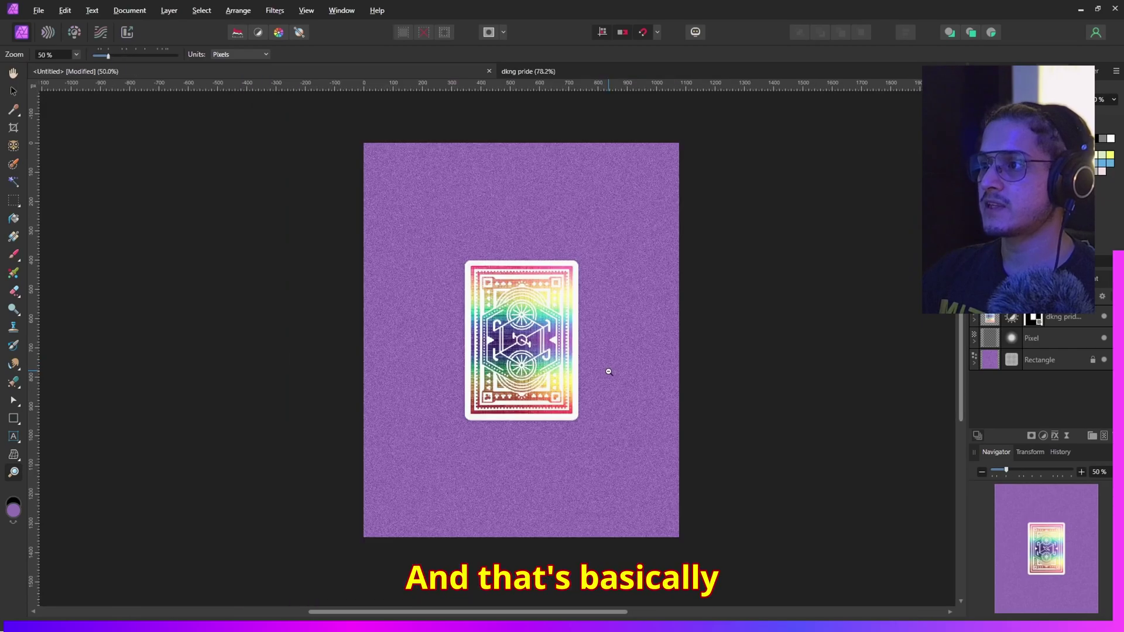
{"action": "left_click", "coordinate": [614, 365]}
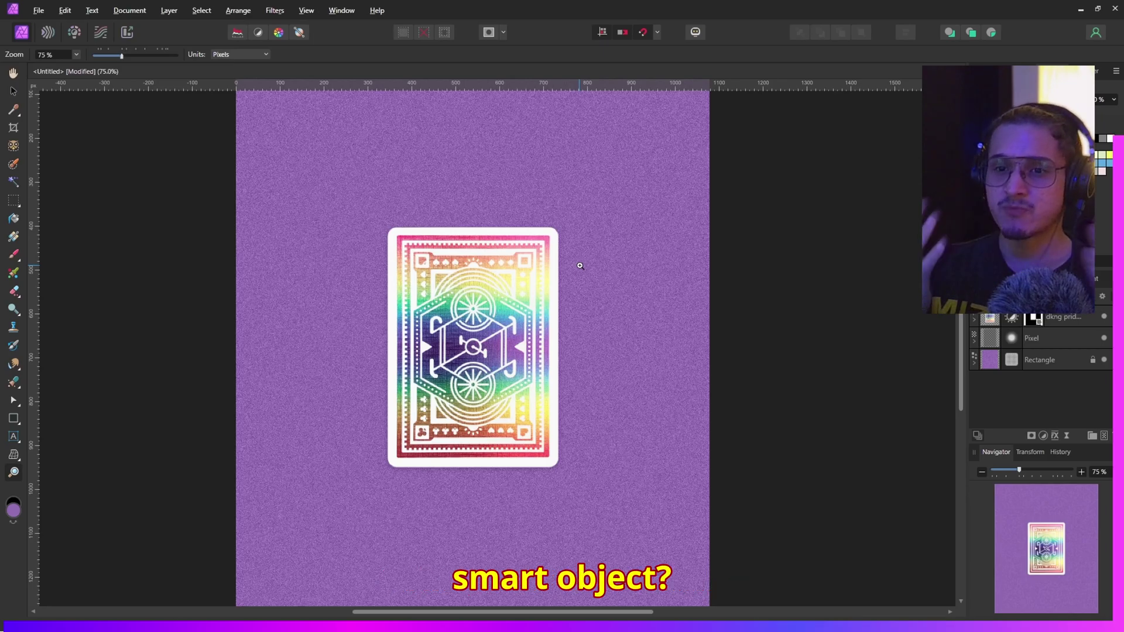
{"action": "key", "text": "v"}
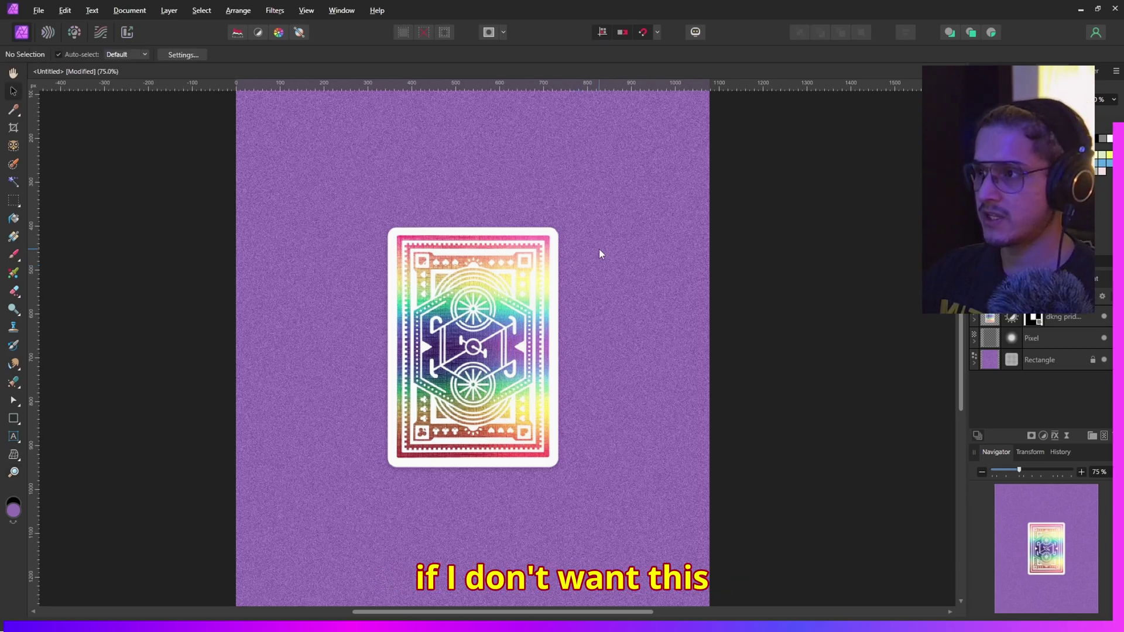
{"action": "left_click", "coordinate": [476, 379]}
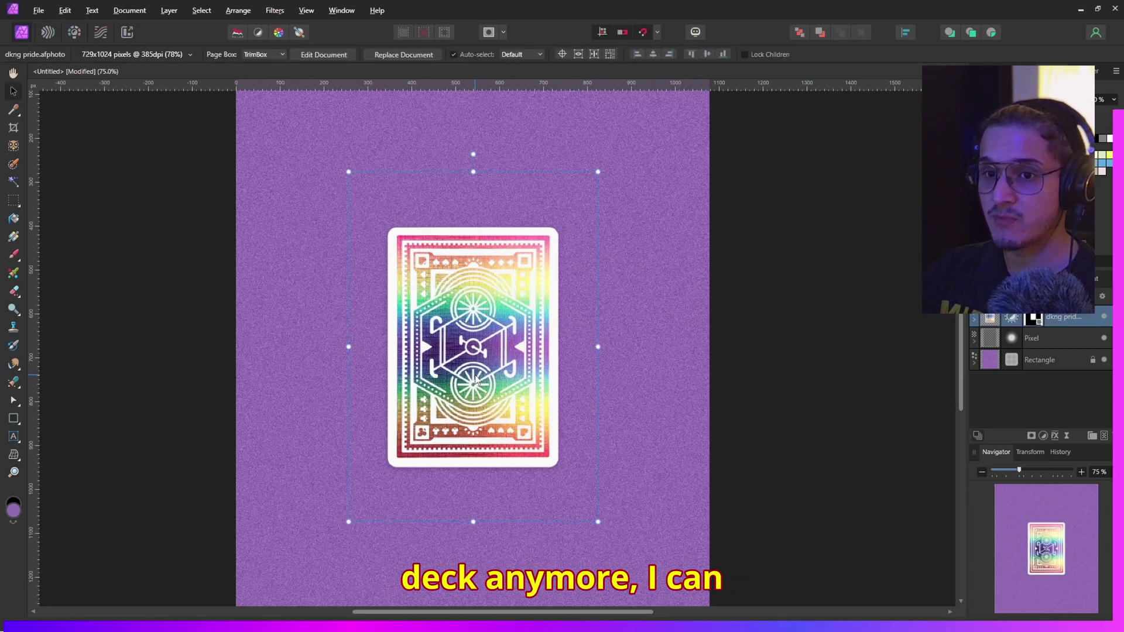
{"action": "double_click", "coordinate": [990, 318]}
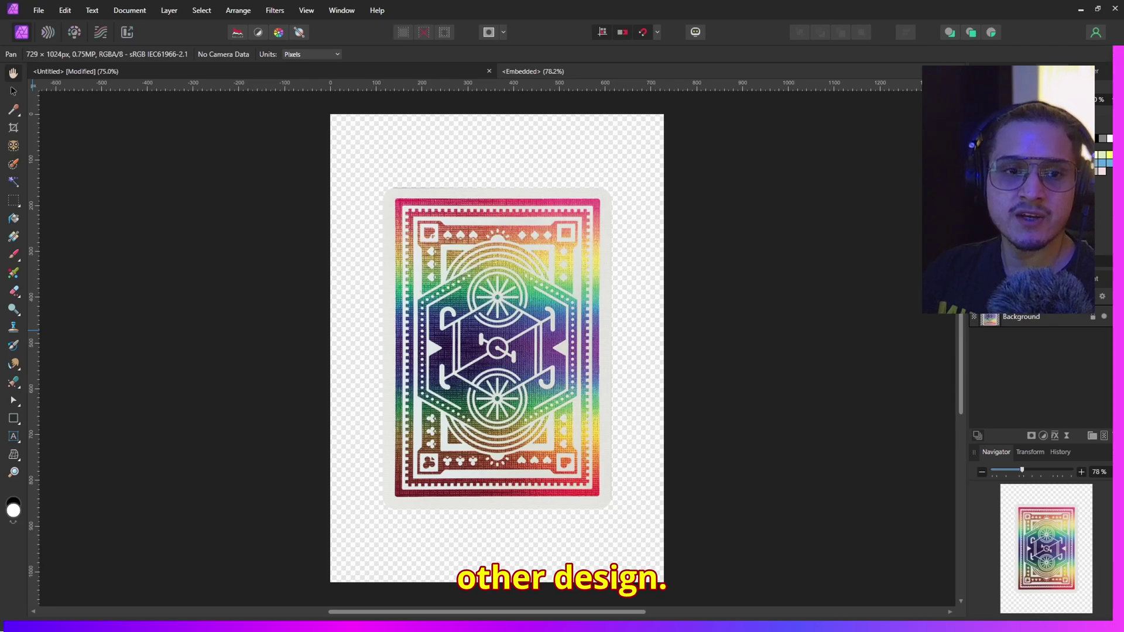
- Place the striped card image playing-cards-prime-playing-cards-1_1024x1024.png in the embedded document and move it over the rainbow card
{"action": "left_click_drag", "start_coordinate": [333, 353], "coordinate": [521, 340]}
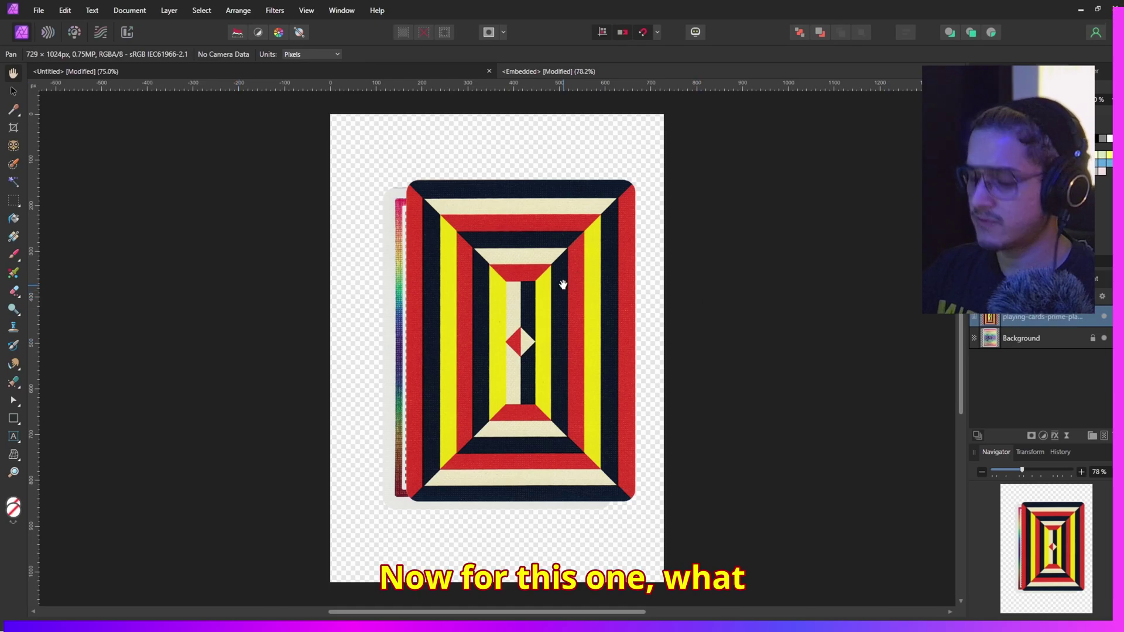
{"action": "key", "text": "v"}
{"action": "left_click_drag", "start_coordinate": [530, 290], "coordinate": [513, 298]}
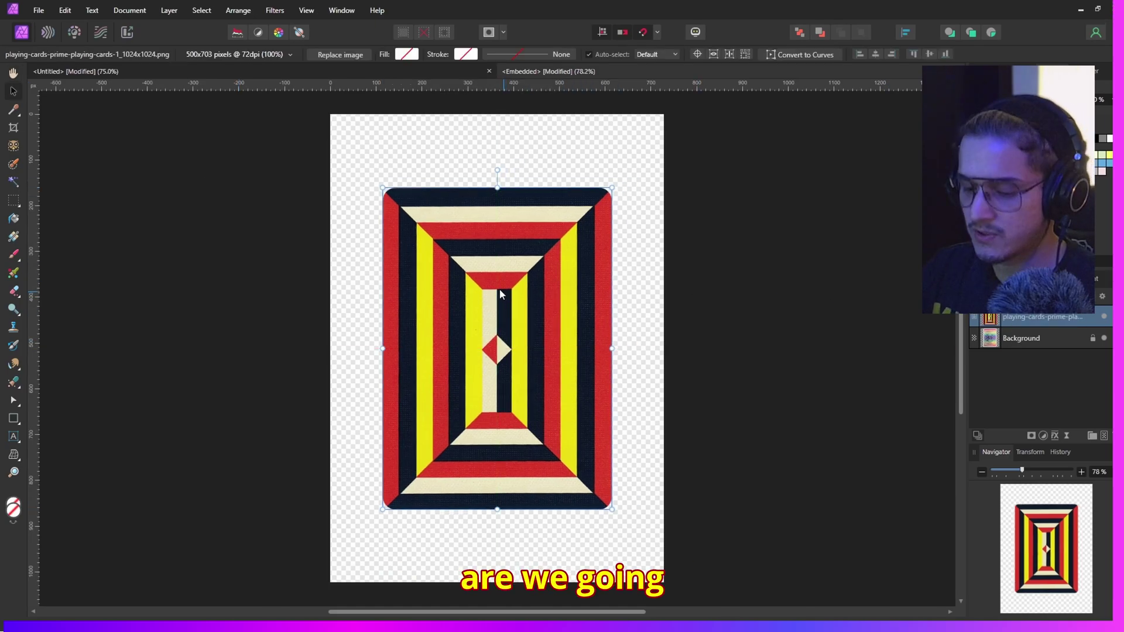
- Nudge the striped card left and up until its edges line up exactly with the rainbow card beneath
{"action": "key", "text": "z"}
{"action": "left_click", "coordinate": [478, 259]}
{"action": "left_click", "coordinate": [478, 258]}
{"action": "left_click_drag", "start_coordinate": [441, 220], "coordinate": [448, 396]}
{"action": "key", "text": "v"}
{"action": "key", "text": "Left"}
{"action": "key", "text": "Left"}
{"action": "key", "text": "Left"}
{"action": "key", "text": "Left"}
{"action": "key", "text": "Left"}
{"action": "key", "text": "Left"}
{"action": "key", "text": "Left"}
{"action": "key", "text": "Left"}
{"action": "key", "text": "Left"}
{"action": "key", "text": "Left"}
{"action": "key", "text": "Left"}
{"action": "key", "text": "Left"}
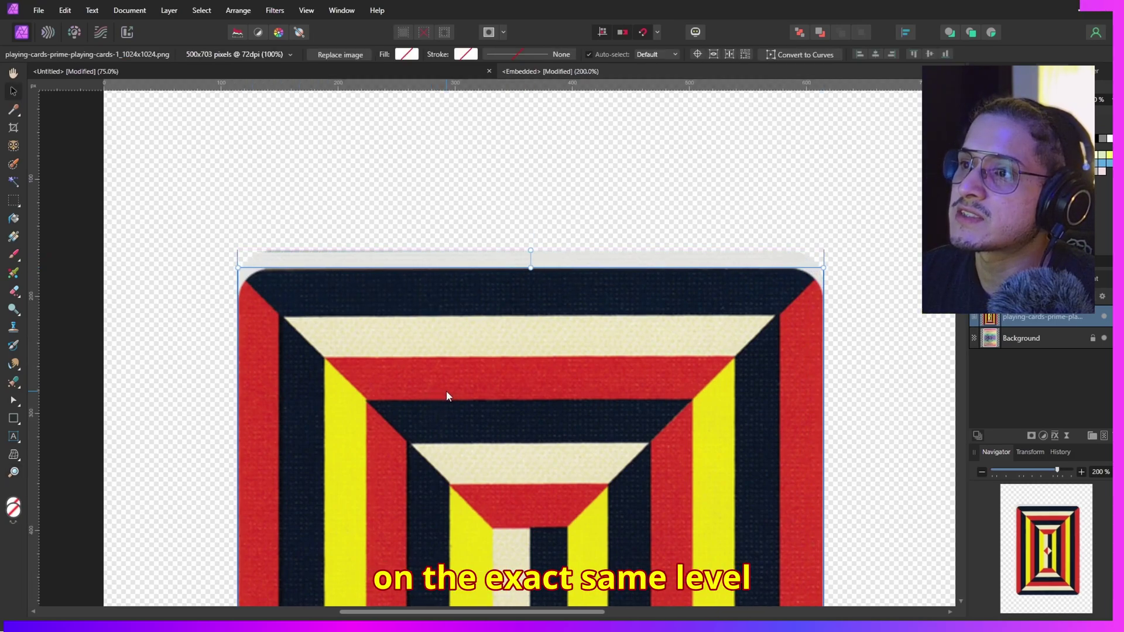
{"action": "key", "text": "Up"}
{"action": "key", "text": "Up"}
{"action": "key", "text": "Up"}
{"action": "key", "text": "Up"}
{"action": "key", "text": "Up"}
{"action": "key", "text": "Up"}
{"action": "key", "text": "Up"}
{"action": "key", "text": "Up"}
{"action": "key", "text": "Up"}
{"action": "key", "text": "Up"}
{"action": "key", "text": "Up"}
{"action": "key", "text": "Up"}
{"action": "key", "text": "Up"}
{"action": "key", "text": "Up"}
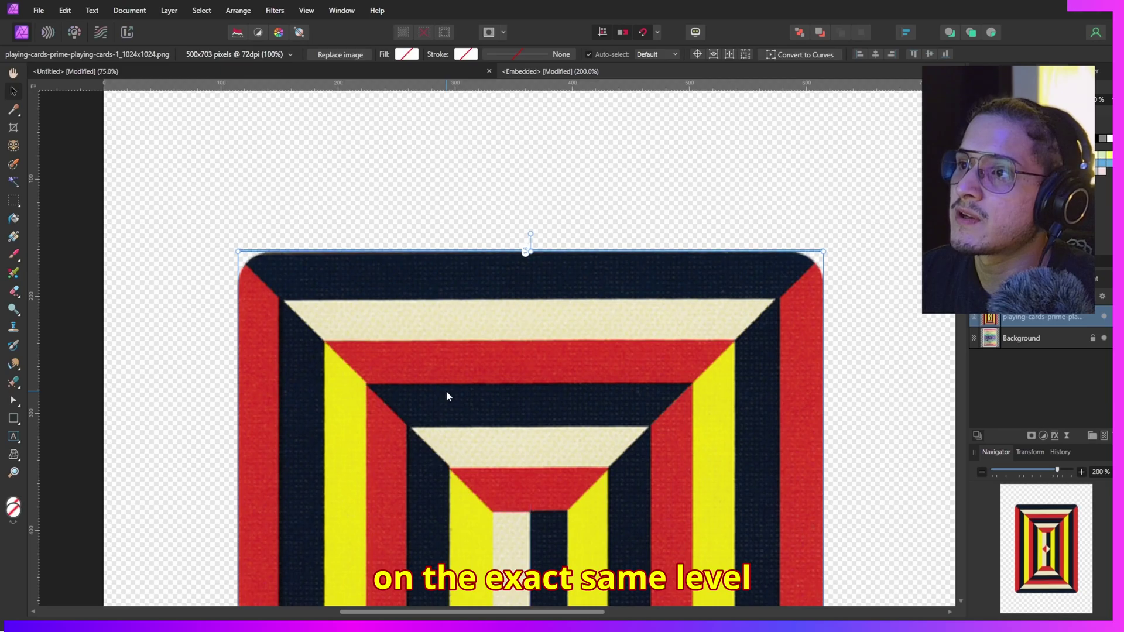
- Hide the rainbow card's Background layer and close the embedded document to return to the mockup
{"action": "scroll", "coordinate": [377, 596], "scroll_direction": "down", "scroll_amount": 10}
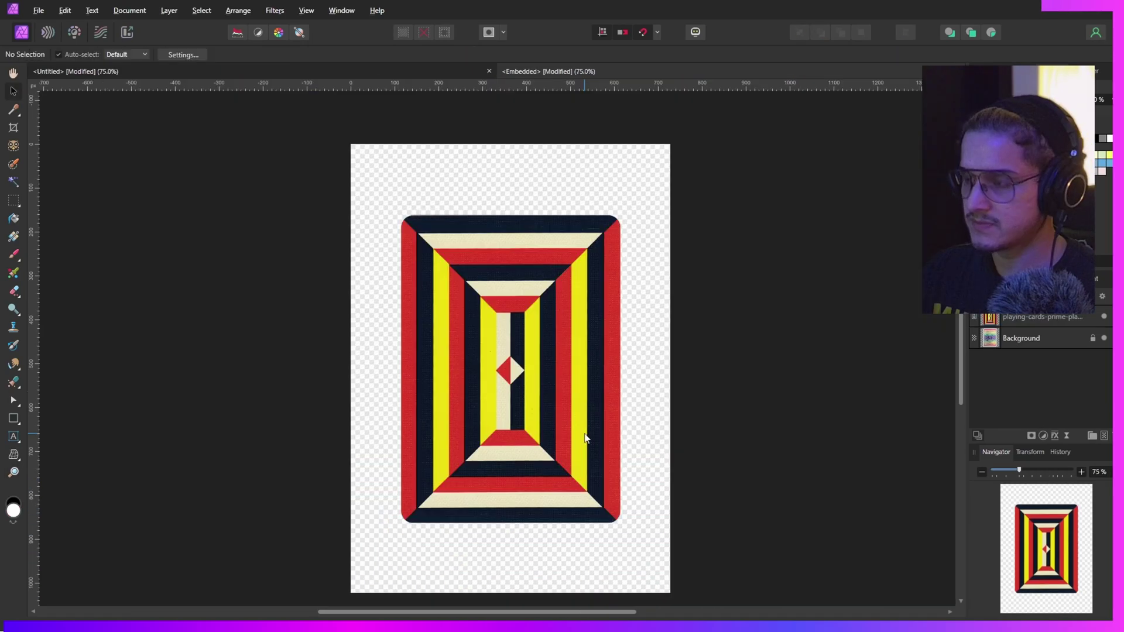
{"action": "left_click", "coordinate": [1103, 339]}
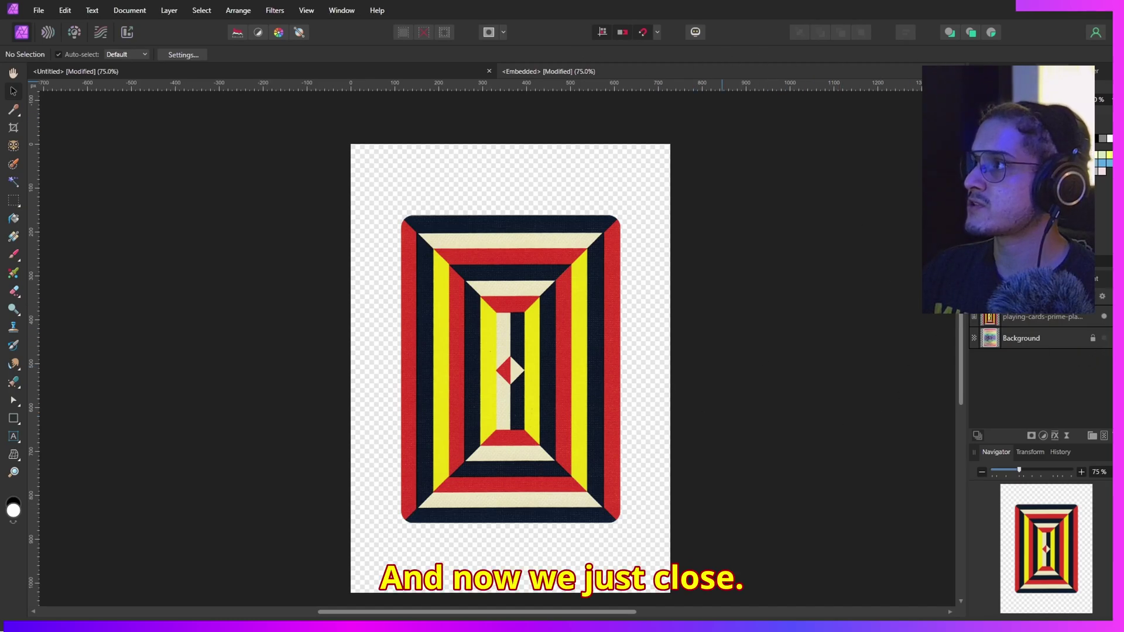
{"action": "left_click", "coordinate": [958, 71]}
{"action": "left_click", "coordinate": [881, 406]}
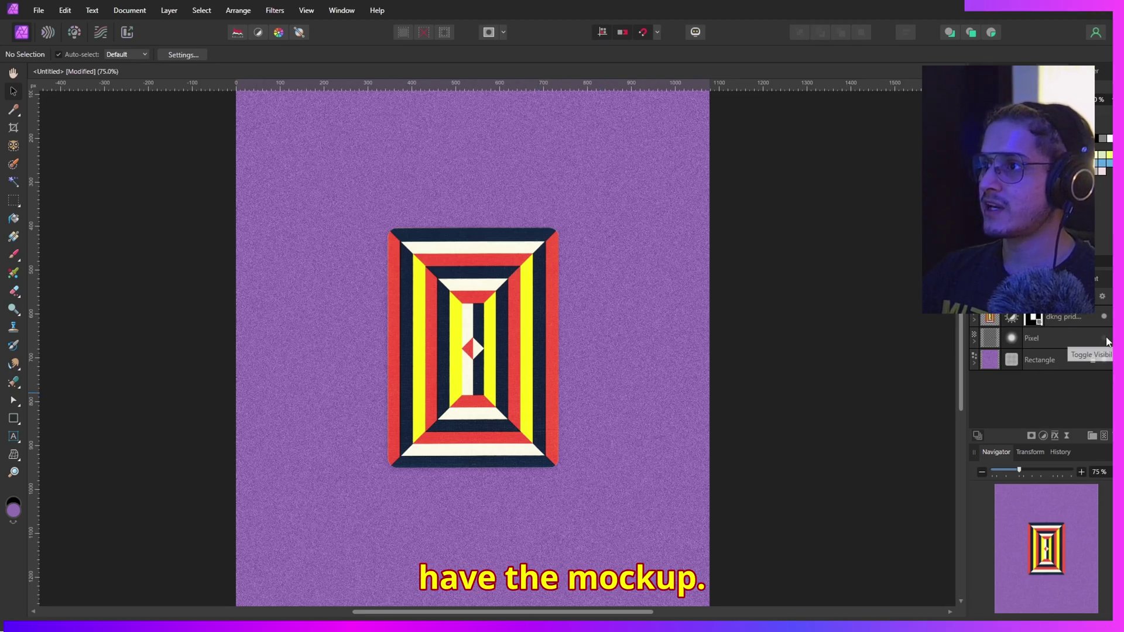
- Fine-tune the blurred shadow layer's offset behind the striped card with small nudges in alternating directions, then deselect it
{"action": "left_click", "coordinate": [1021, 345]}
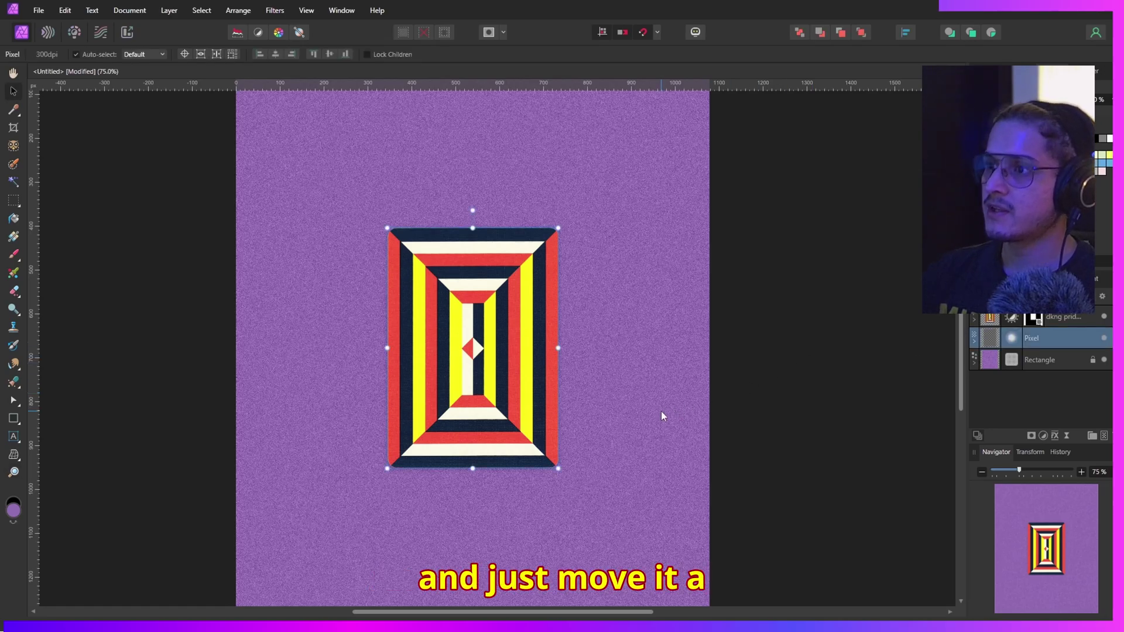
{"action": "key", "text": "Left"}
{"action": "key", "text": "Up"}
{"action": "key", "text": "Right"}
{"action": "key", "text": "Up"}
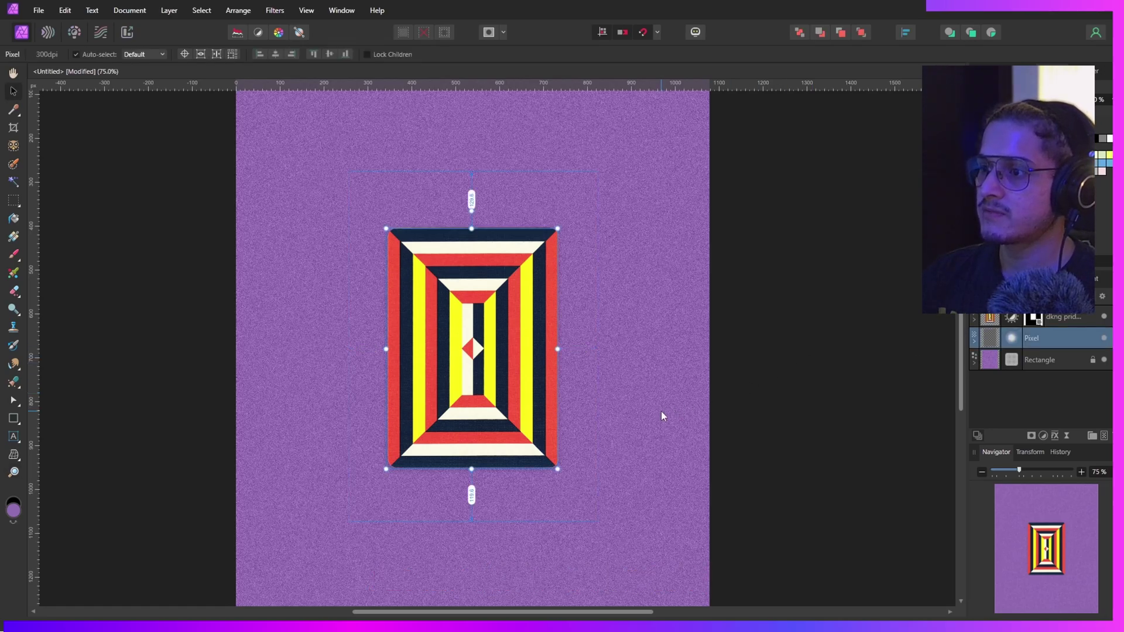
{"action": "key", "text": "Left"}
{"action": "key", "text": "Down"}
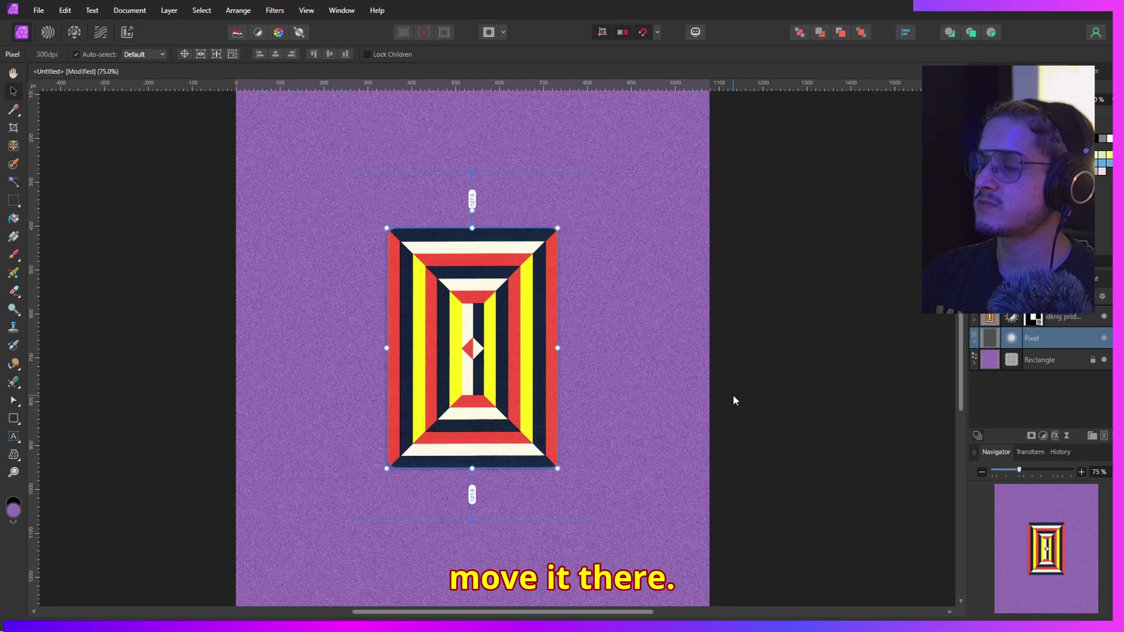
{"action": "left_click", "coordinate": [764, 388]}
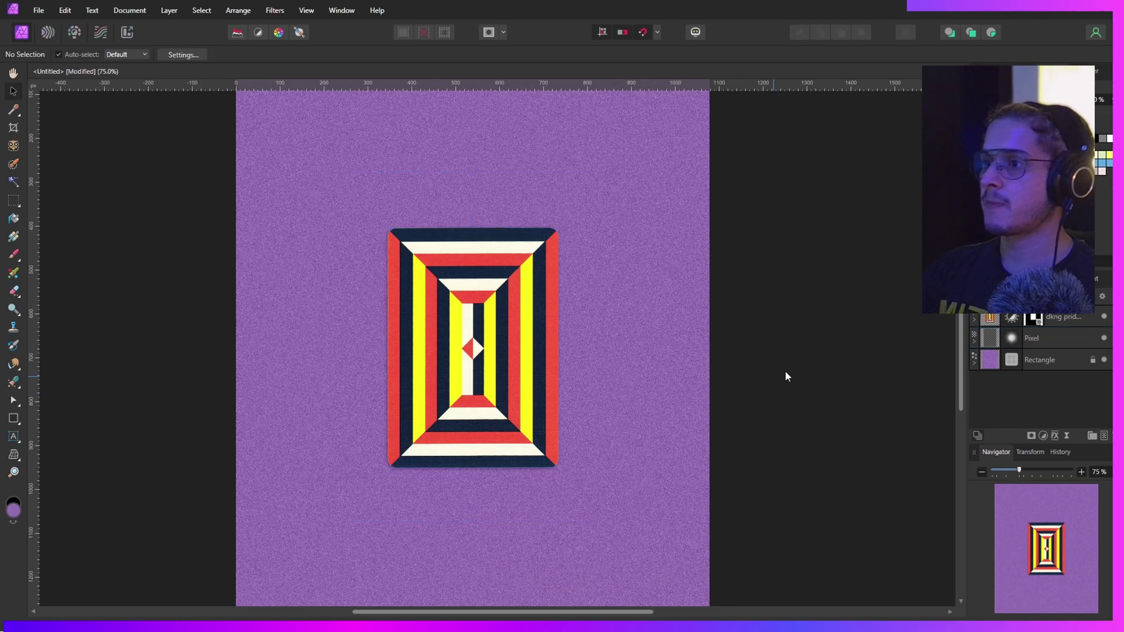
{"action": "key", "text": "alt"}
{"action": "left_click", "coordinate": [522, 322]}
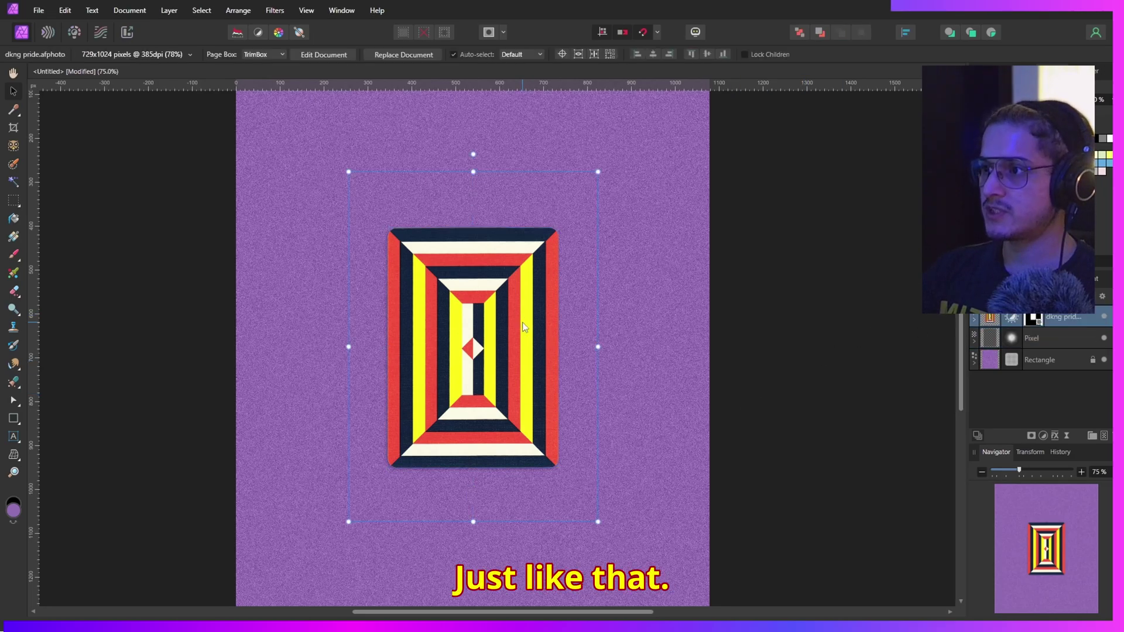
{"action": "left_click", "coordinate": [798, 379]}
{"action": "scroll", "coordinate": [649, 358], "scroll_direction": "down", "scroll_amount": 1}
{"action": "left_click_drag", "start_coordinate": [592, 385], "coordinate": [560, 385]}
{"action": "scroll", "coordinate": [562, 375], "scroll_direction": "up", "scroll_amount": 1}
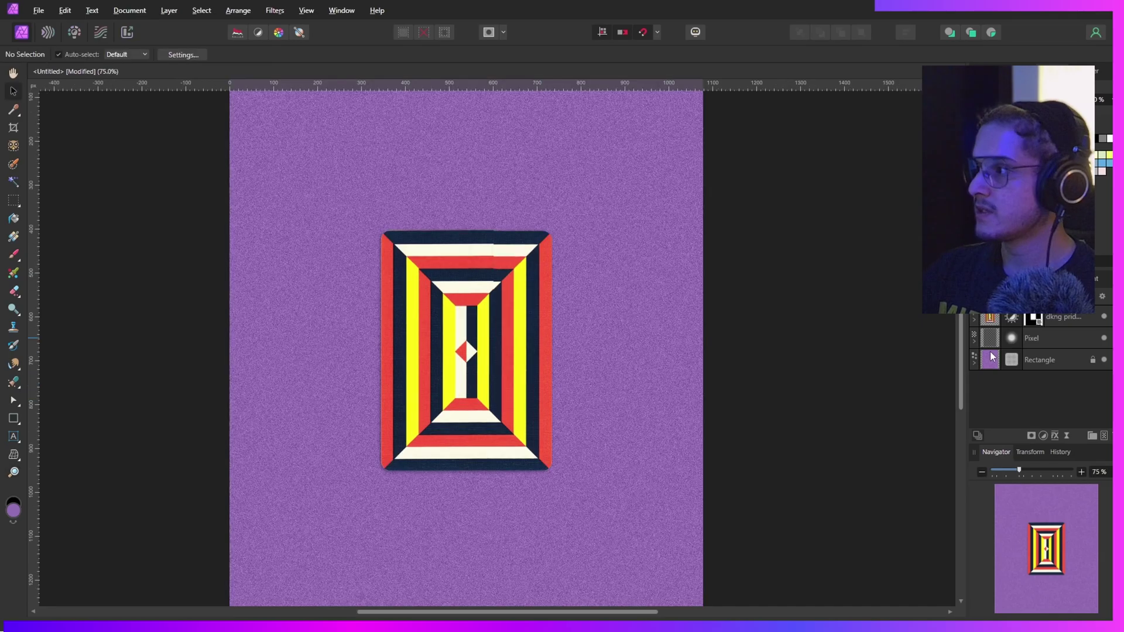
- Try the card's yellow and red, sampled from its stripes, as the background rectangle's fill
{"action": "left_click", "coordinate": [991, 358]}
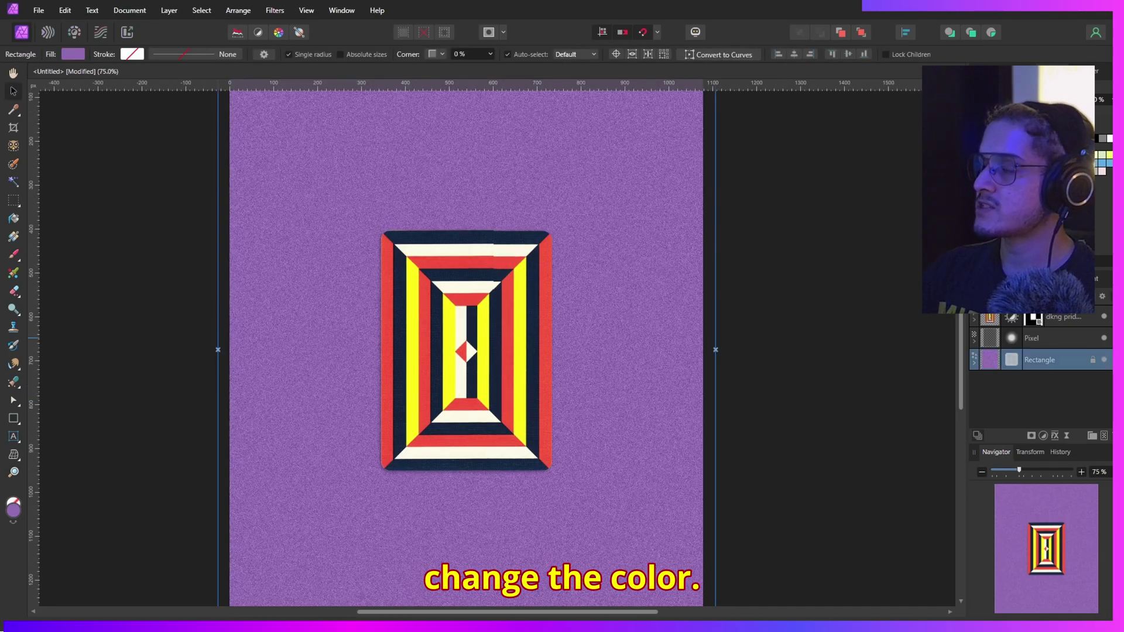
{"action": "left_click_drag", "start_coordinate": [1012, 104], "coordinate": [520, 325]}
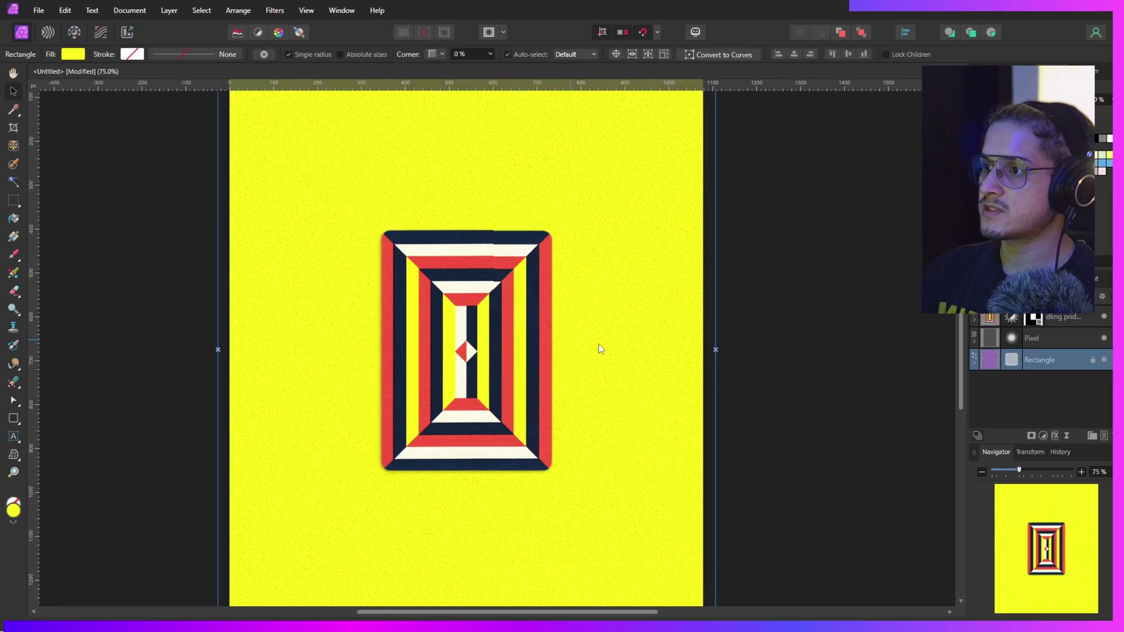
{"action": "left_click_drag", "start_coordinate": [1012, 105], "coordinate": [506, 350]}
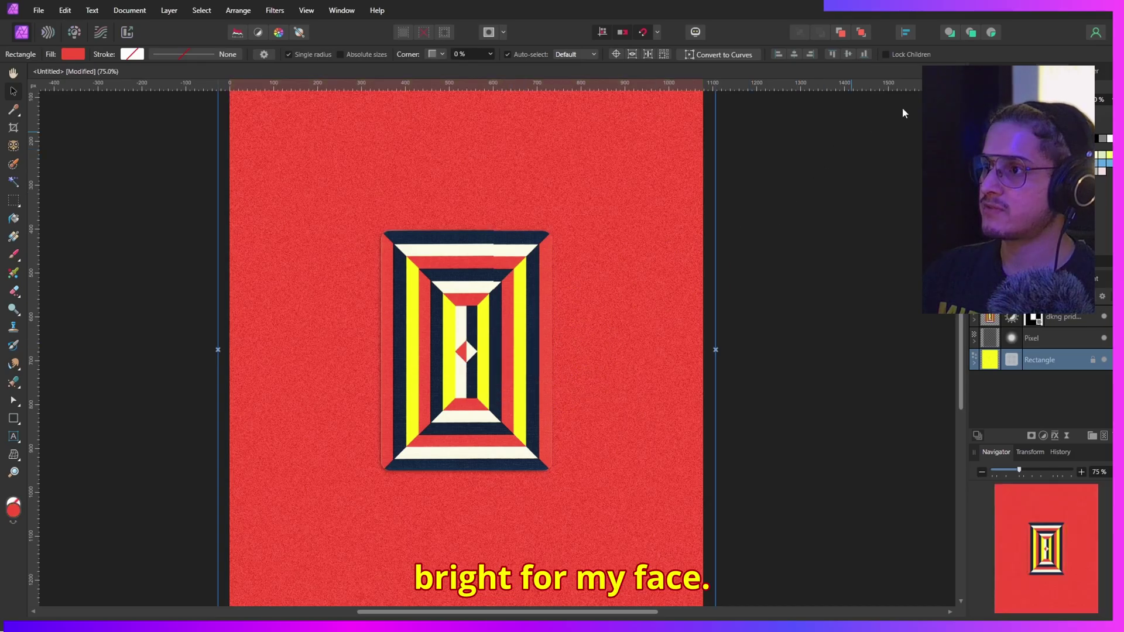
- Fill the background rectangle with the card's sampled navy, lighten that hue to a muted medium blue, and deselect the rectangle
{"action": "left_click_drag", "start_coordinate": [1012, 105], "coordinate": [473, 274]}
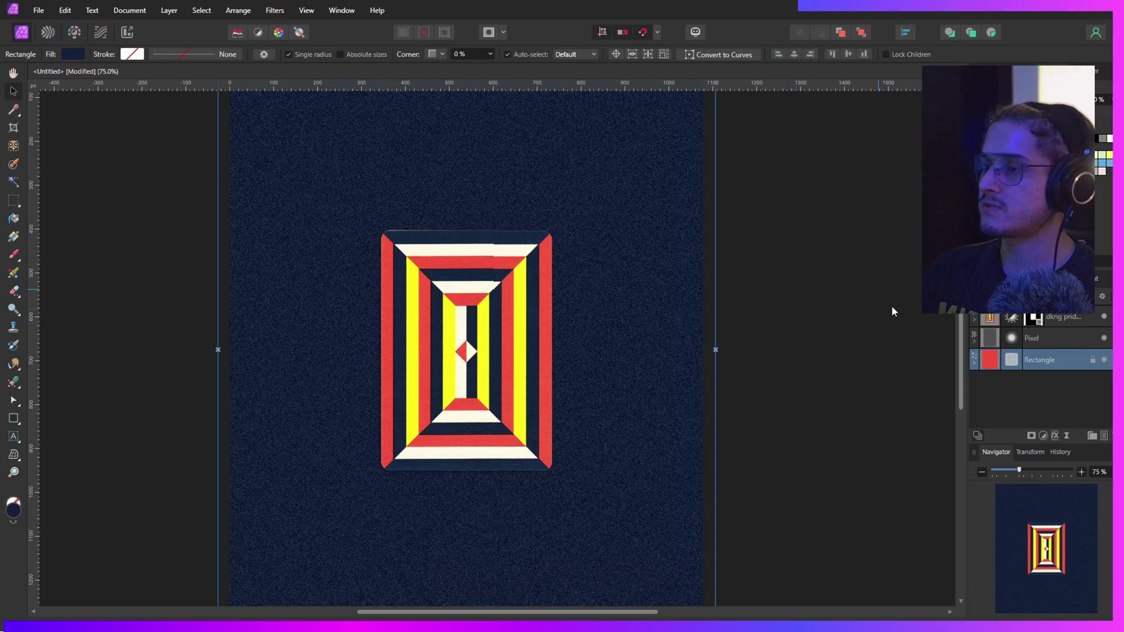
{"action": "key", "text": "ctrl+0"}
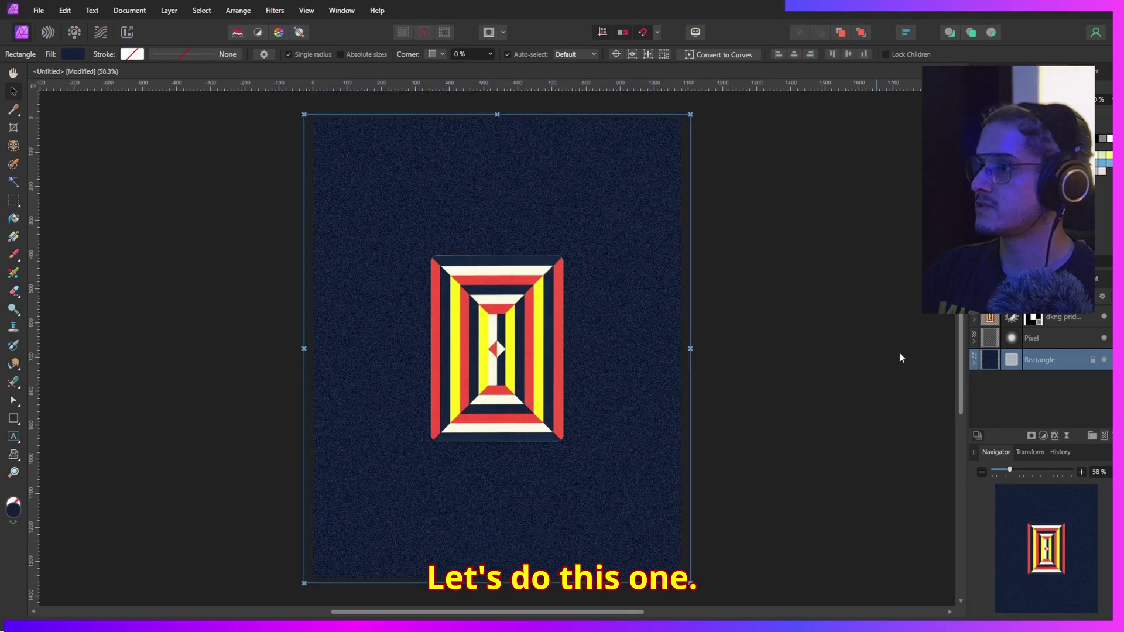
{"action": "double_click", "coordinate": [990, 107]}
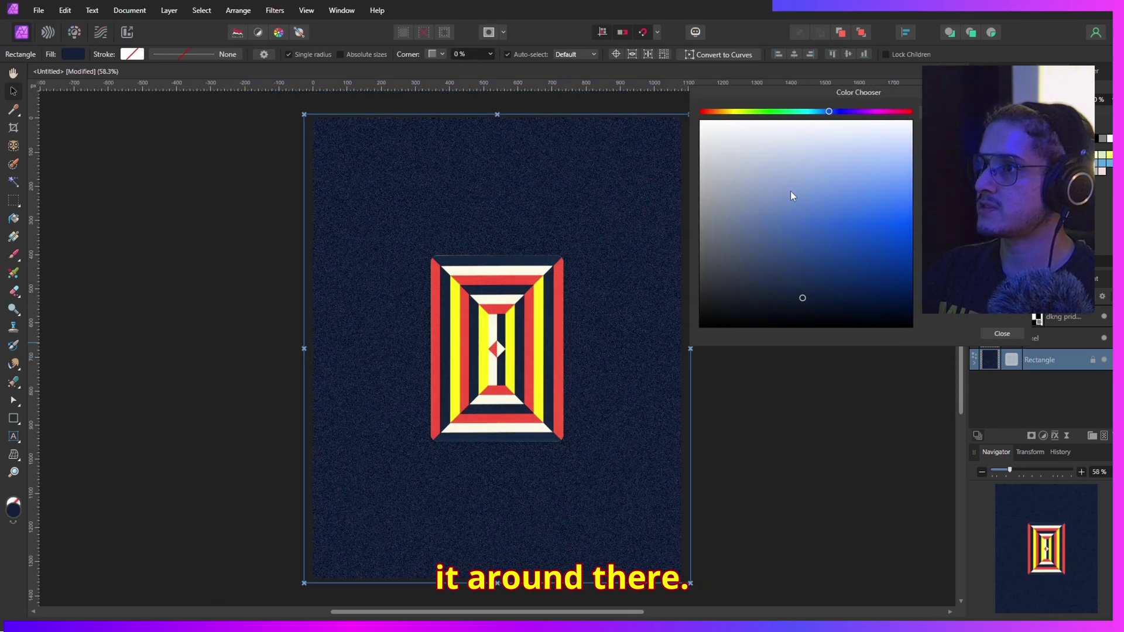
{"action": "left_click_drag", "start_coordinate": [791, 193], "coordinate": [781, 221]}
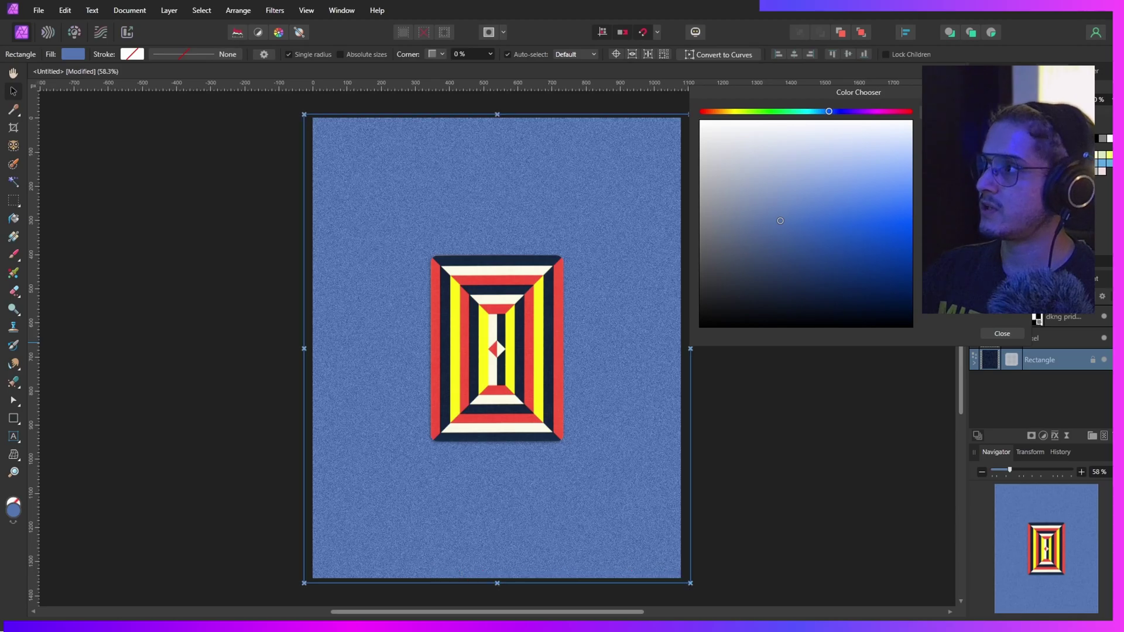
{"action": "left_click", "coordinate": [1003, 334]}
{"action": "left_click", "coordinate": [771, 319]}
- Examine the card's corners, edges and soft shadow against the blue background at several magnifications
{"action": "key", "text": "z"}
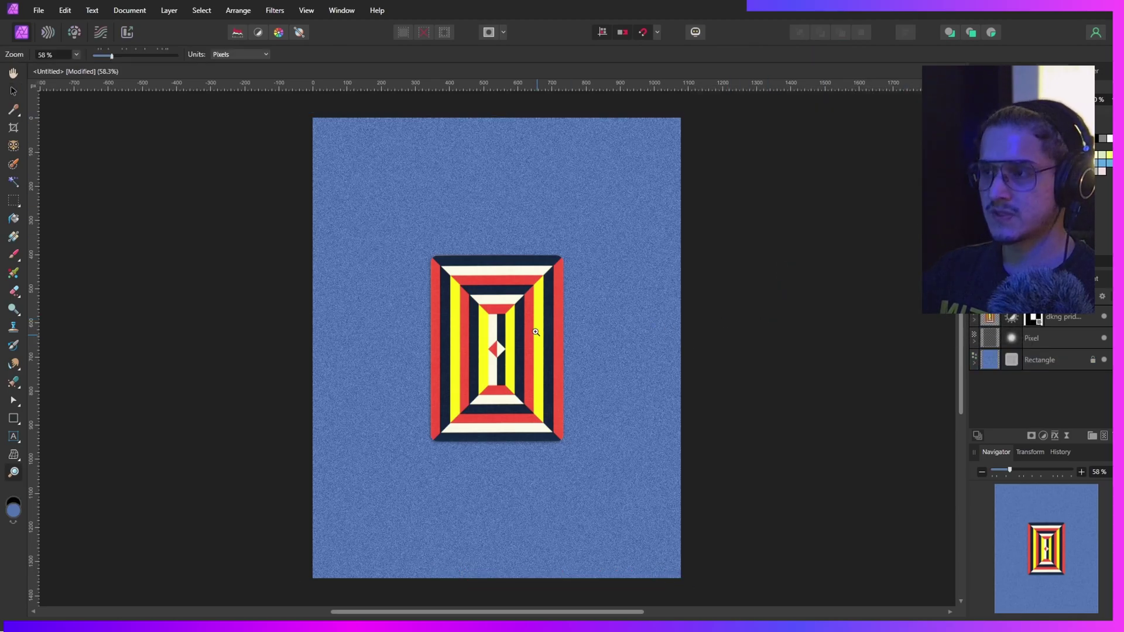
{"action": "left_click", "coordinate": [532, 328]}
{"action": "left_click", "coordinate": [532, 328]}
{"action": "left_click", "coordinate": [532, 328]}
{"action": "left_click", "coordinate": [532, 328]}
{"action": "left_click_drag", "start_coordinate": [334, 468], "coordinate": [532, 176]}
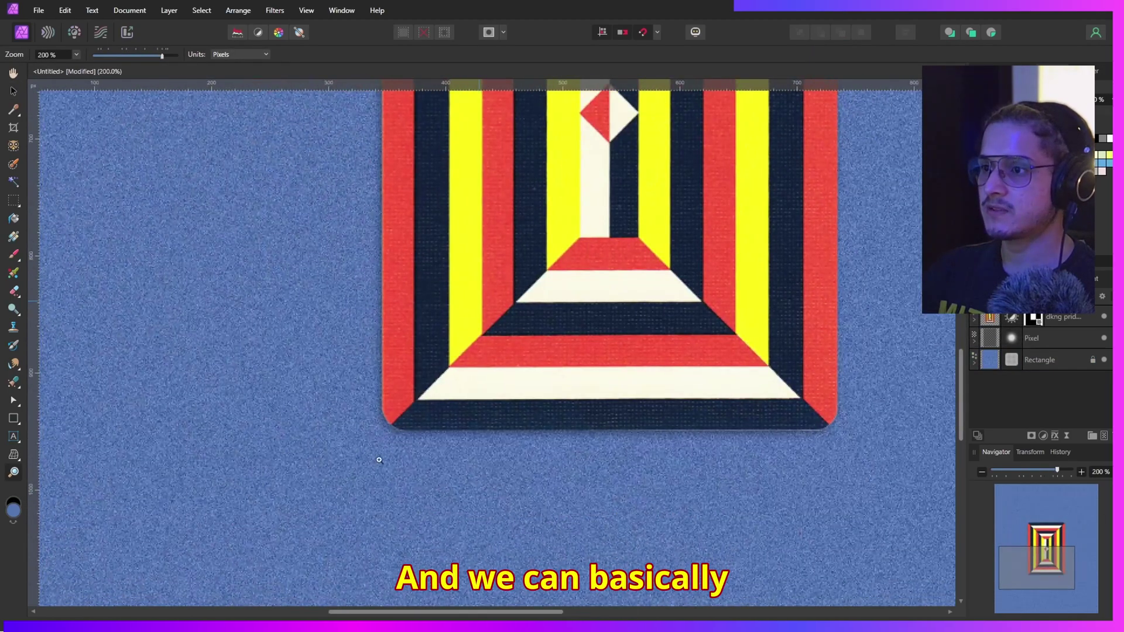
{"action": "left_click", "coordinate": [390, 411]}
{"action": "left_click", "coordinate": [390, 411], "text": "alt"}
{"action": "left_click", "coordinate": [389, 413], "text": "alt"}
{"action": "left_click", "coordinate": [388, 415], "text": "alt"}
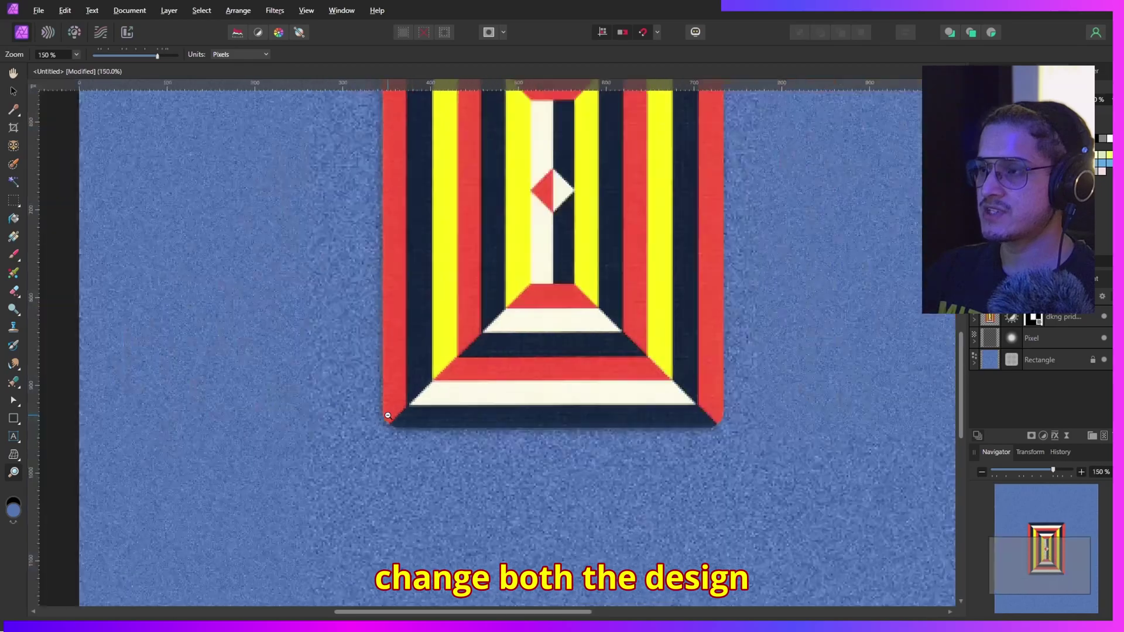
{"action": "left_click", "coordinate": [387, 415], "text": "alt"}
{"action": "left_click", "coordinate": [419, 367], "text": "alt"}
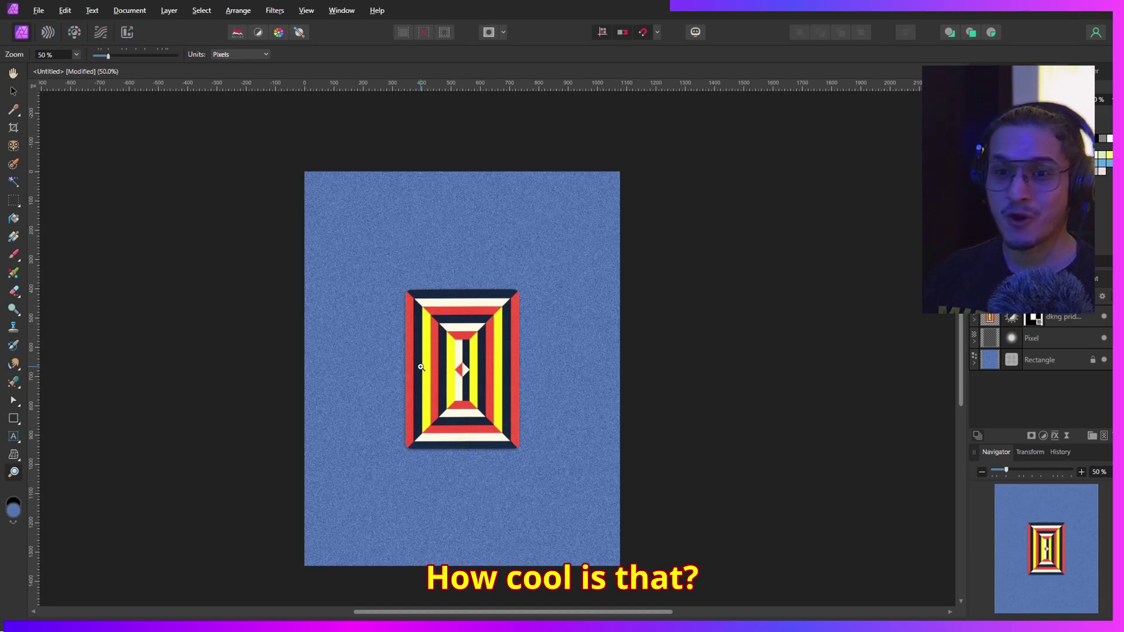
{"action": "left_click", "coordinate": [421, 367]}
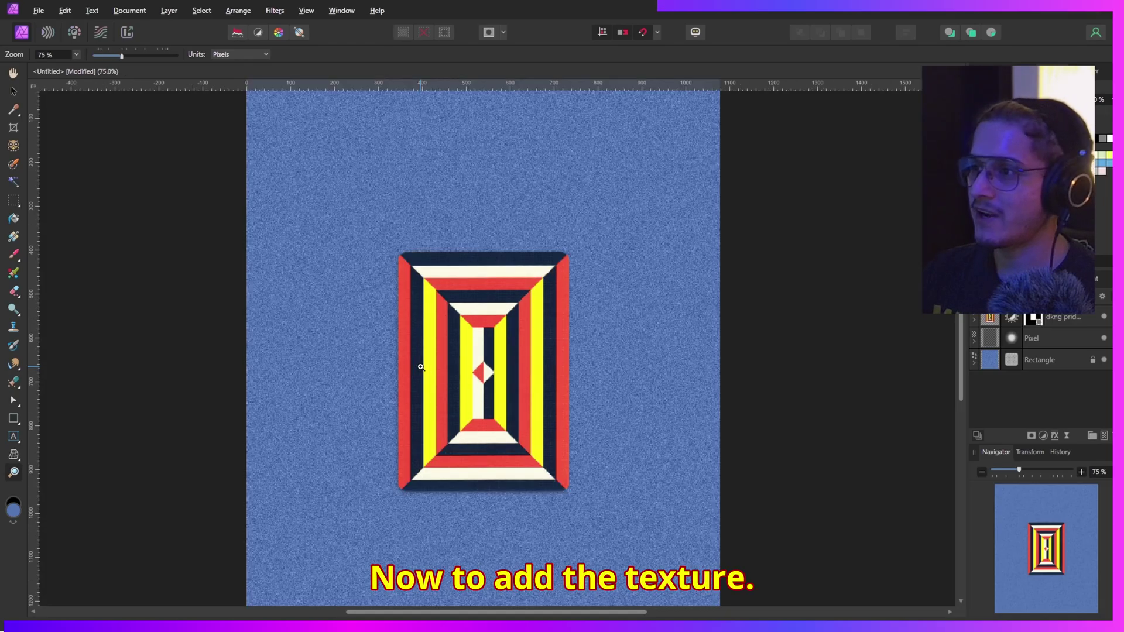
{"action": "left_click_drag", "start_coordinate": [423, 369], "coordinate": [413, 335]}
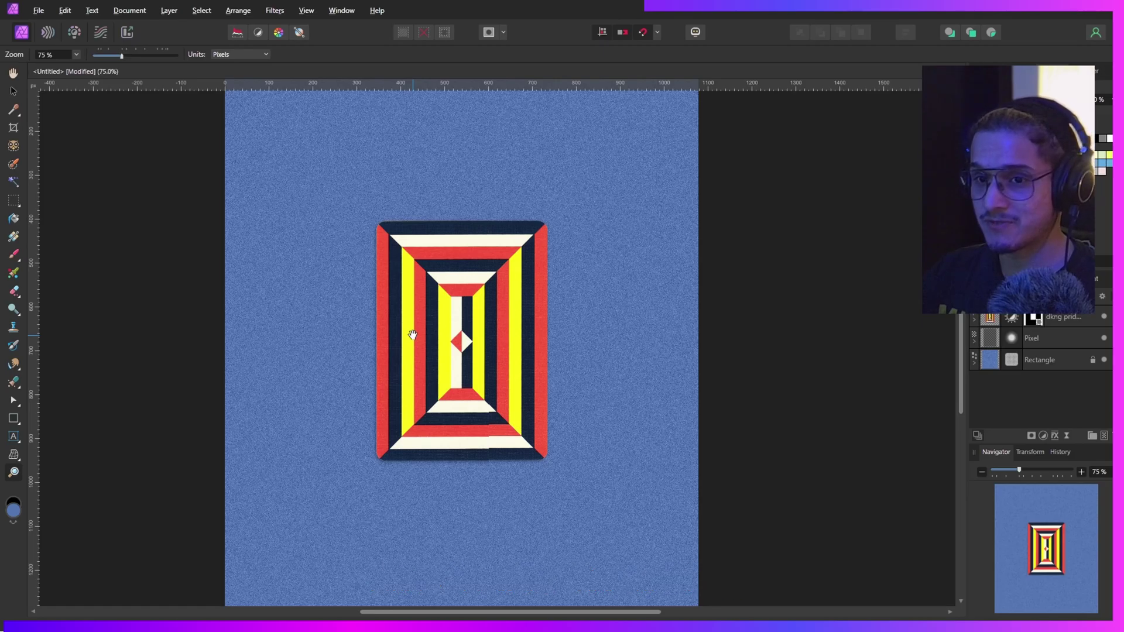
- Open the embedded card document and switch the striped card layer off and on to compare it with the rainbow design
{"action": "key", "text": "v"}
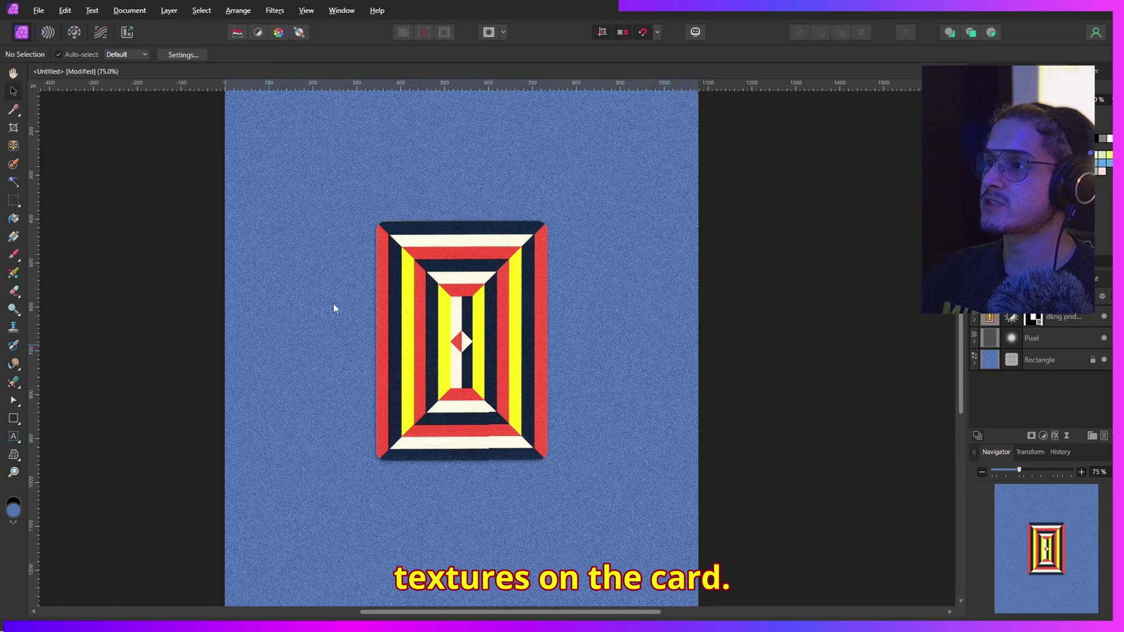
{"action": "double_click", "coordinate": [996, 322]}
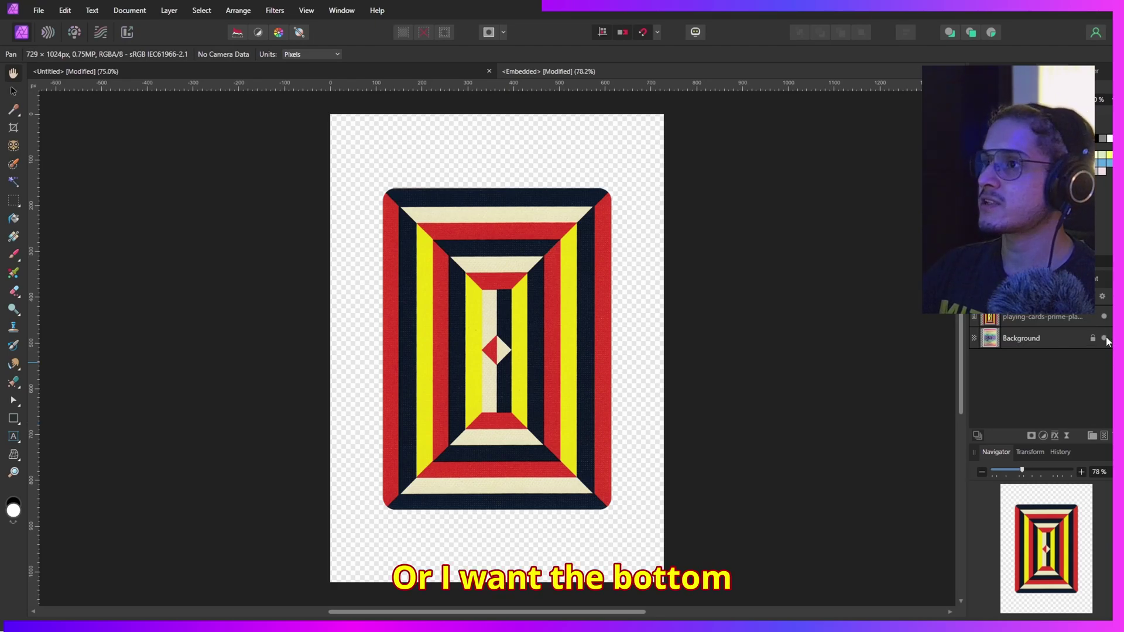
{"action": "left_click", "coordinate": [1105, 318]}
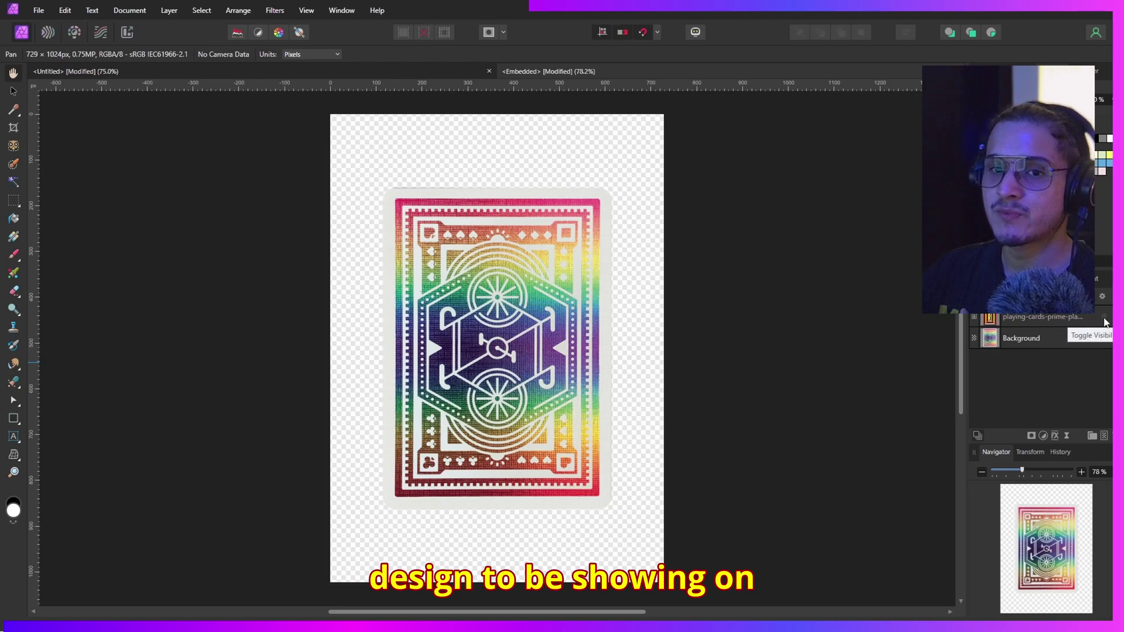
{"action": "left_click", "coordinate": [1105, 319]}
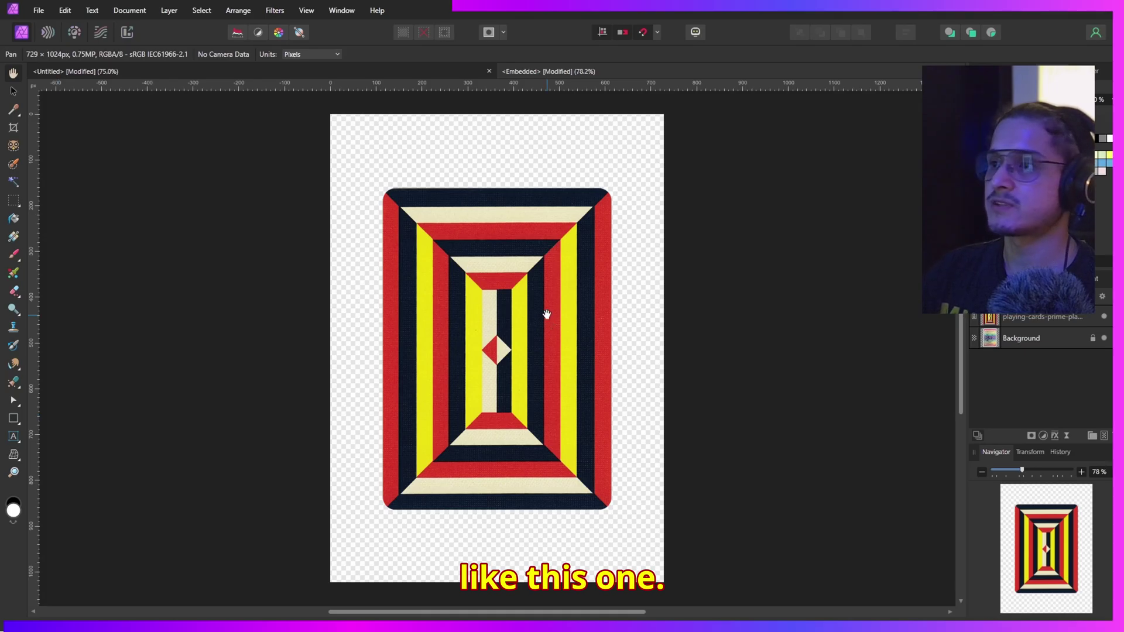
- Paste the 08 Vintage Rough Wall texture above the striped card and scale it down to about the canvas width
{"action": "key", "text": "ctrl+v"}
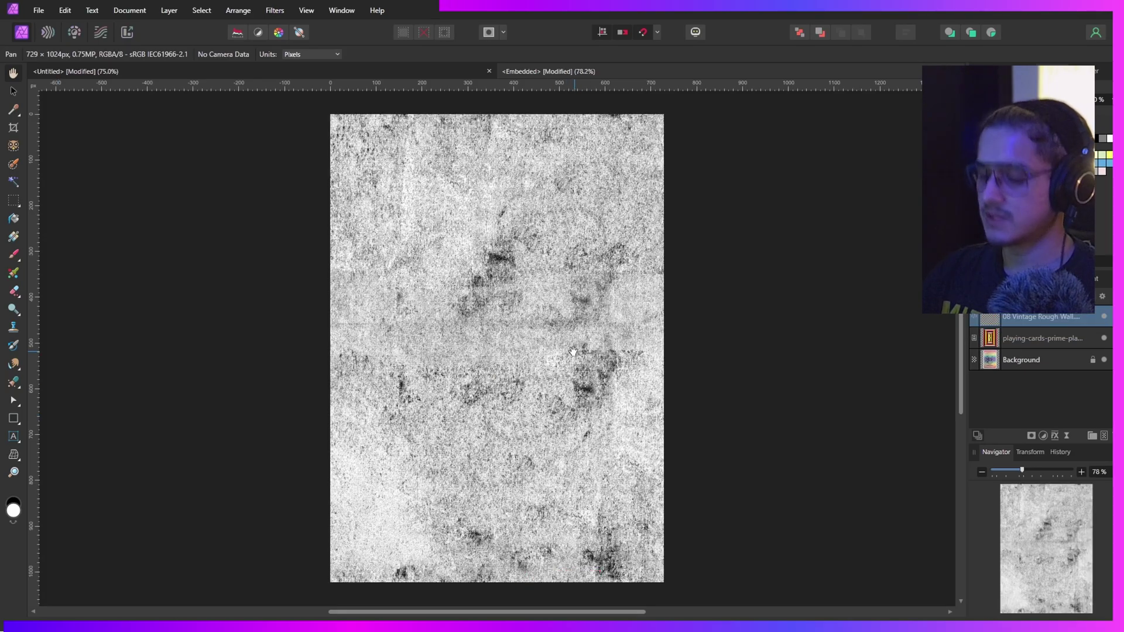
{"action": "key", "text": "v"}
{"action": "scroll", "coordinate": [569, 350], "scroll_direction": "down", "scroll_amount": 5}
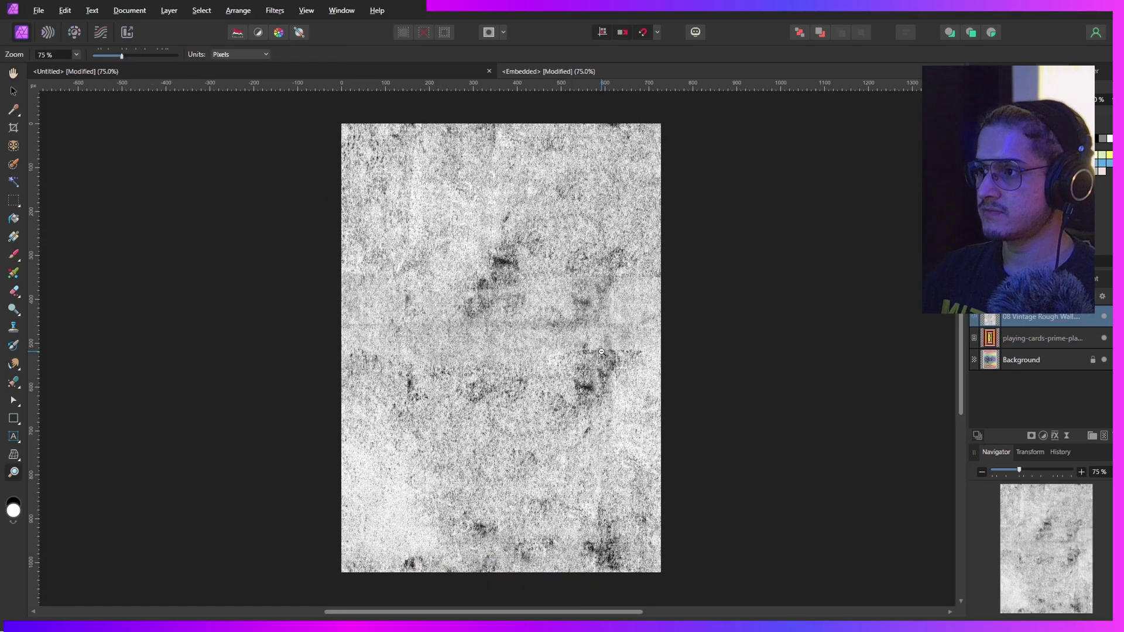
{"action": "left_click_drag", "start_coordinate": [649, 339], "coordinate": [622, 340]}
{"action": "left_click_drag", "start_coordinate": [504, 340], "coordinate": [515, 340]}
{"action": "left_click", "coordinate": [697, 335]}
{"action": "scroll", "coordinate": [581, 340], "scroll_direction": "up", "scroll_amount": 2}
{"action": "left_click", "coordinate": [590, 389]}
- Shrink the rough wall texture to the striped card's width and move it down so it covers the whole card
{"action": "left_click_drag", "start_coordinate": [705, 341], "coordinate": [652, 366]}
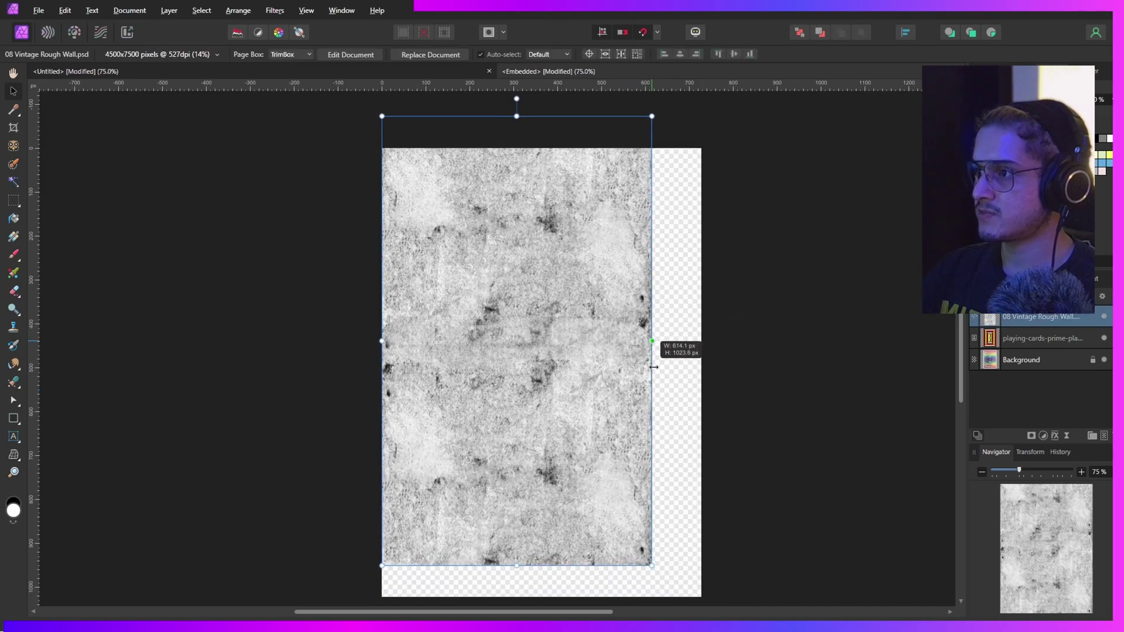
{"action": "left_click_drag", "start_coordinate": [382, 341], "coordinate": [427, 352]}
{"action": "left_click_drag", "start_coordinate": [546, 337], "coordinate": [546, 361]}
{"action": "left_click", "coordinate": [679, 378]}
{"action": "left_click", "coordinate": [597, 388]}
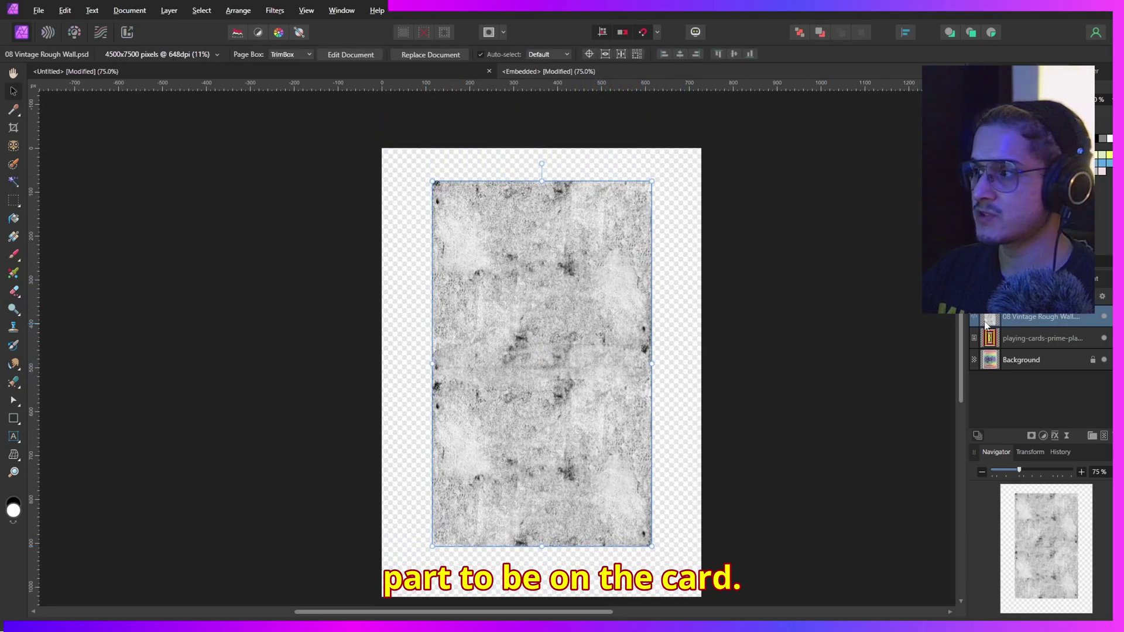
- Load the striped card's outline as a selection and use it to mask the rough wall texture to the card's rounded shape
{"action": "left_click", "coordinate": [989, 342]}
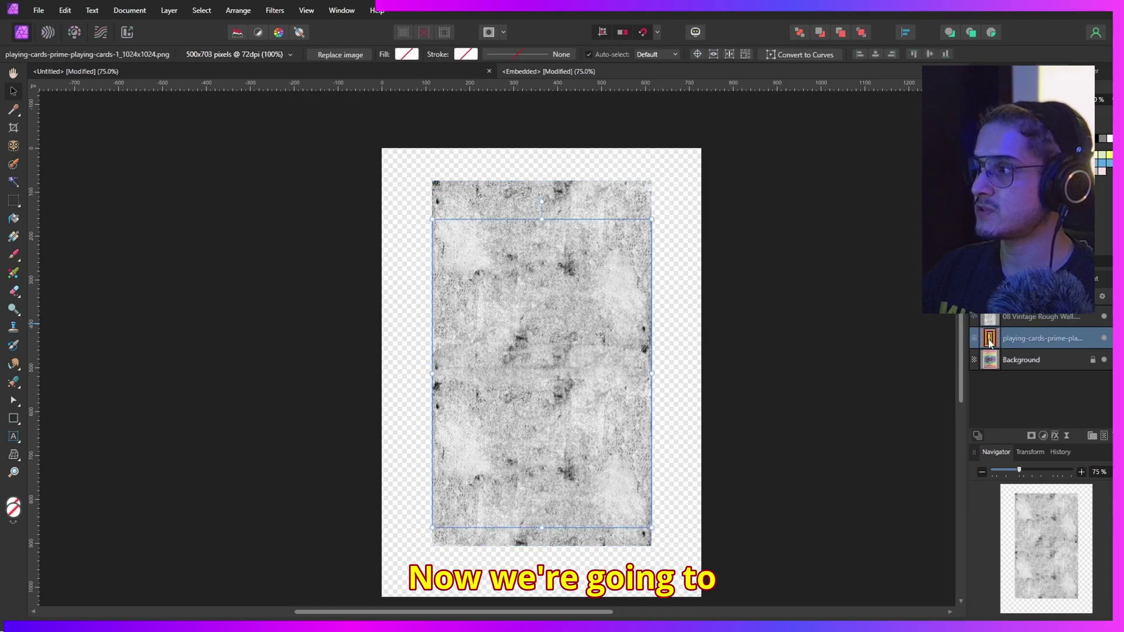
{"action": "left_click", "coordinate": [989, 342], "text": "ctrl"}
{"action": "left_click", "coordinate": [996, 322]}
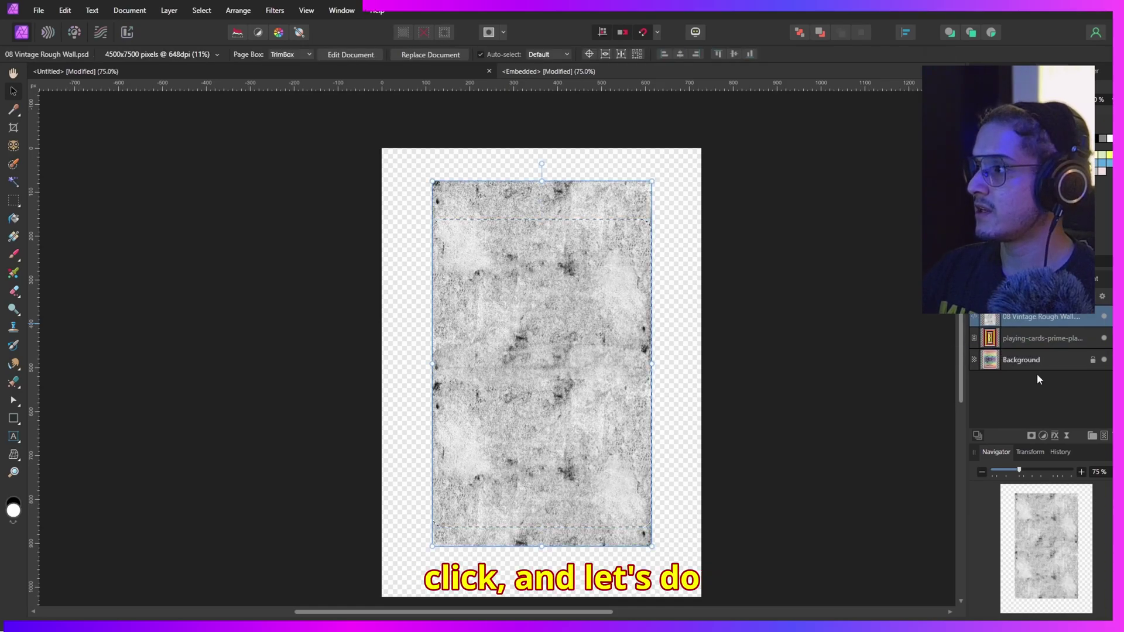
{"action": "left_click", "coordinate": [1044, 437]}
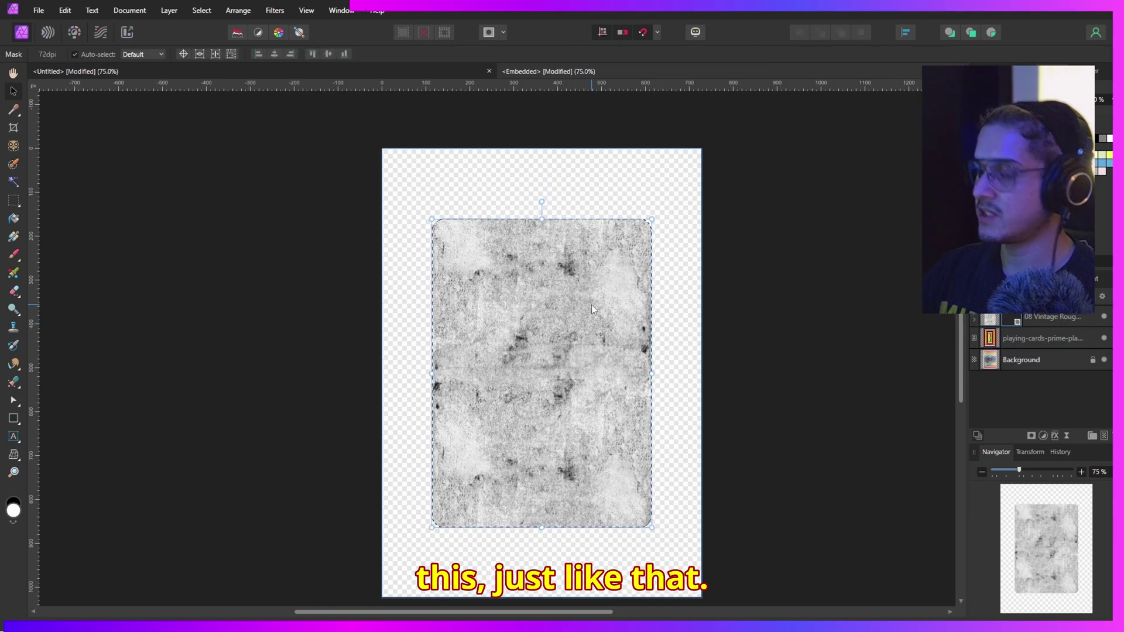
{"action": "left_click", "coordinate": [840, 289]}
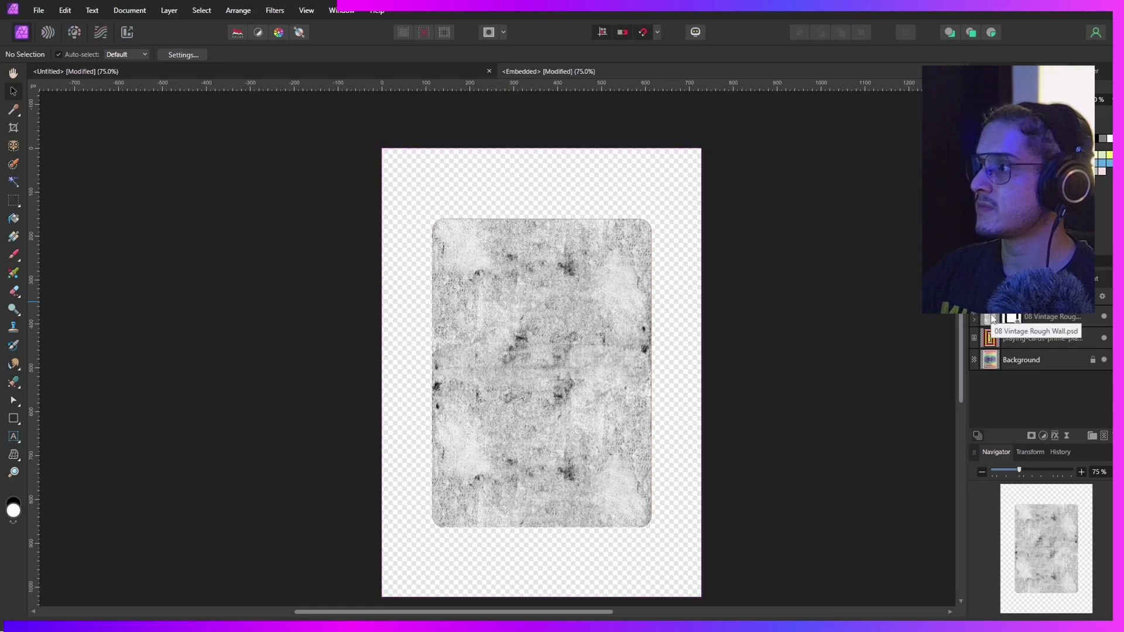
- Preview the Multiply blend mode on the masked rough wall texture and leave the layer without it
{"action": "left_click", "coordinate": [993, 319]}
{"action": "left_click", "coordinate": [1063, 296]}
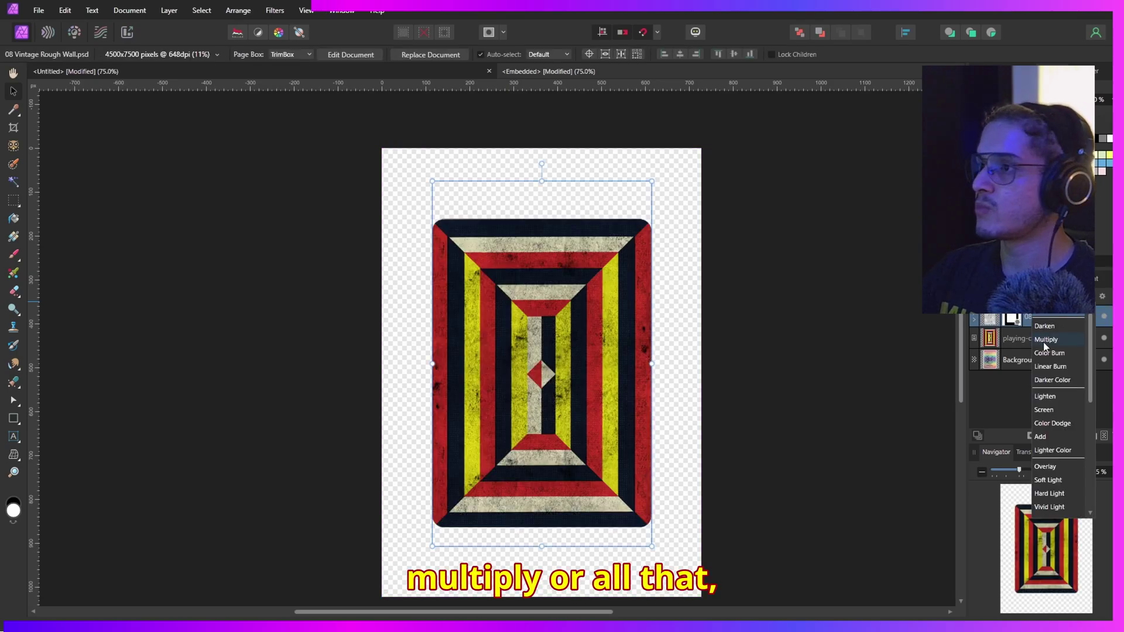
{"action": "left_click", "coordinate": [1046, 310]}
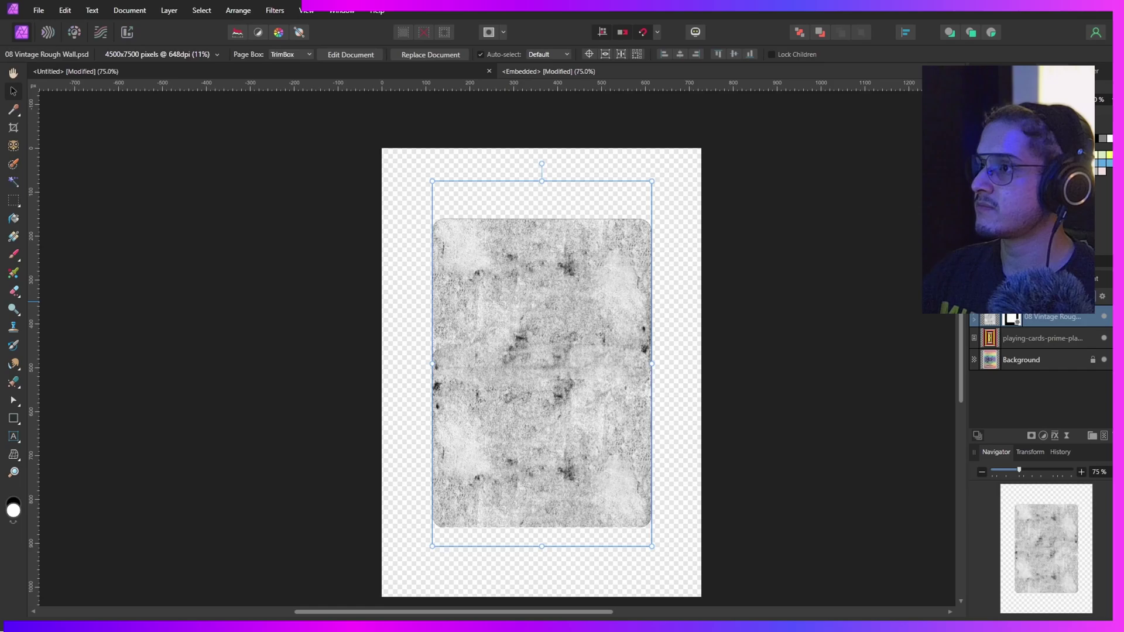
{"action": "left_click", "coordinate": [713, 262]}
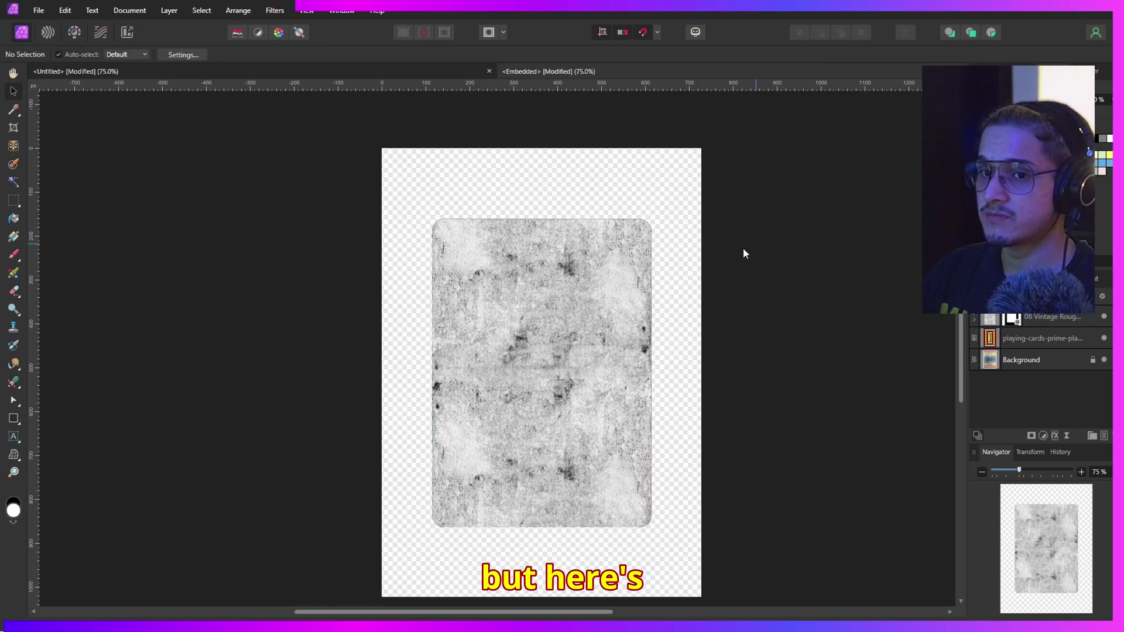
- Rasterize the rough wall texture layer to a mask so it wears away the card design beneath, then deselect it
{"action": "left_click", "coordinate": [989, 316]}
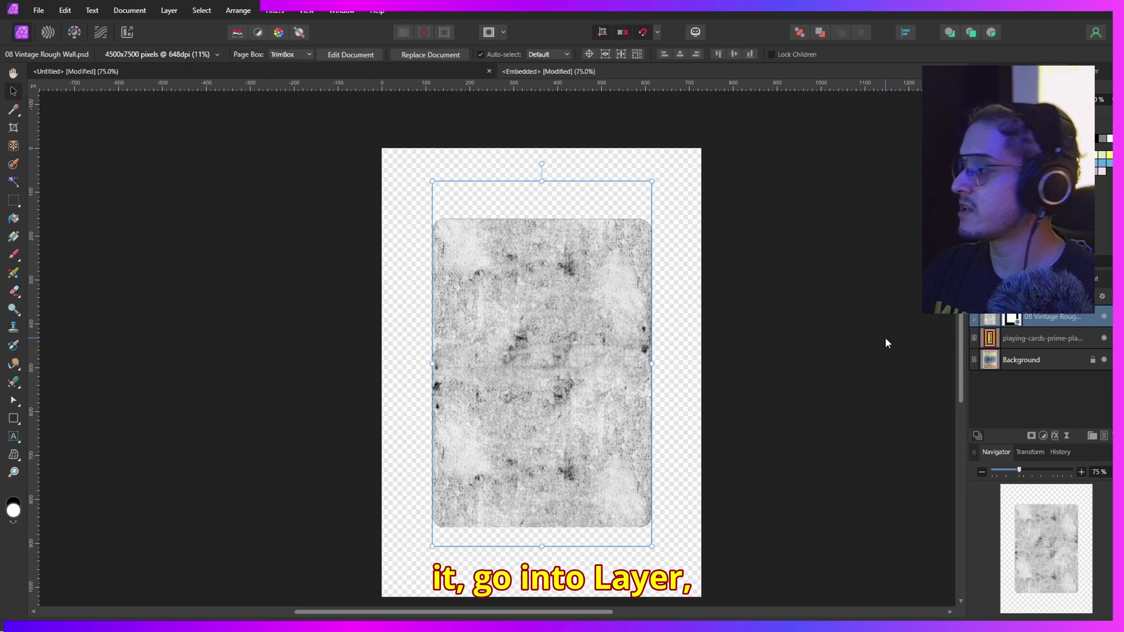
{"action": "left_click", "coordinate": [168, 10]}
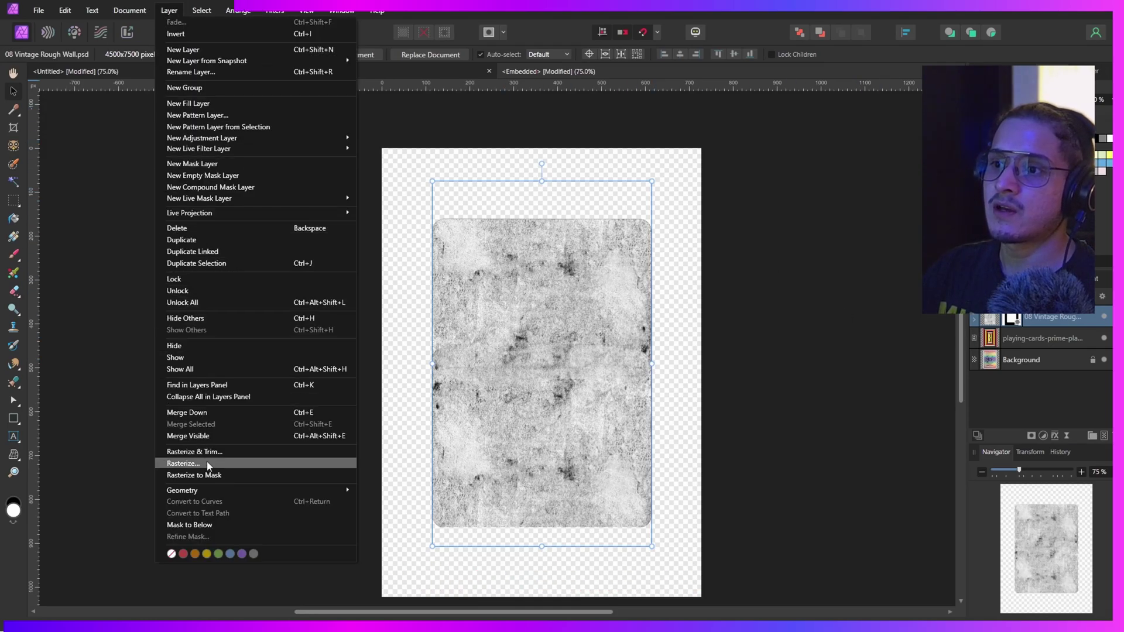
{"action": "left_click", "coordinate": [216, 475]}
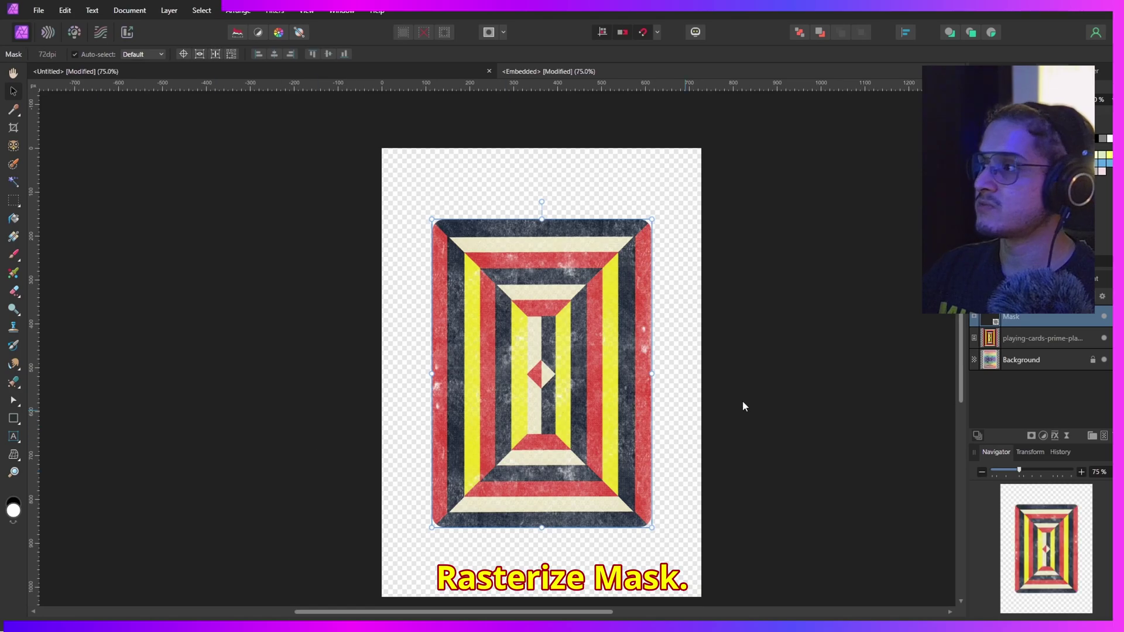
{"action": "left_click", "coordinate": [862, 350]}
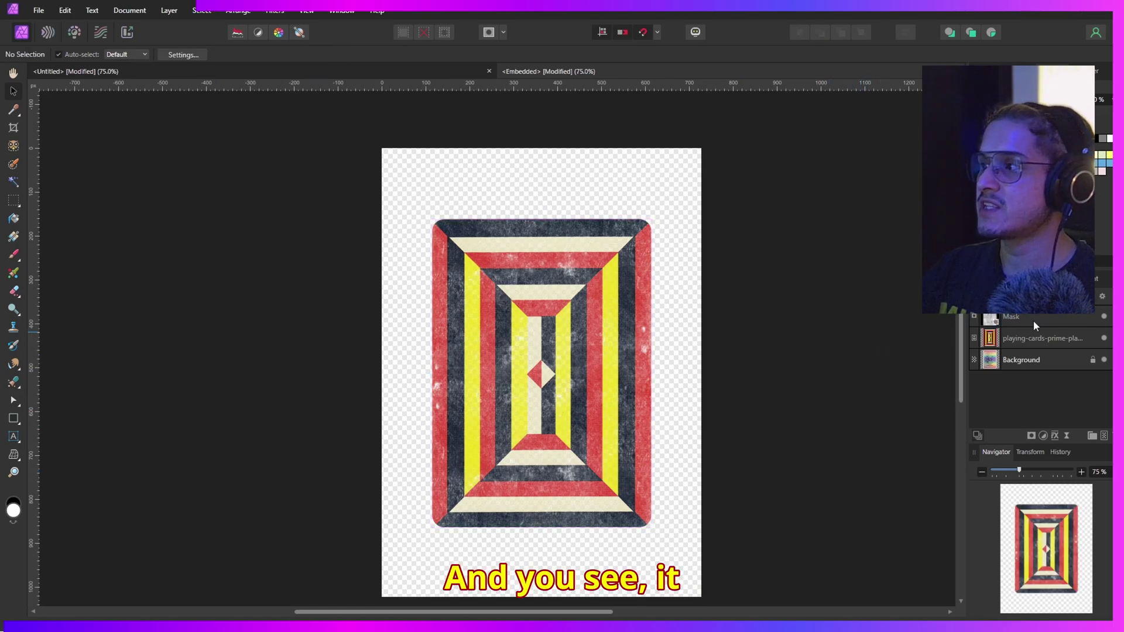
- Toggle the texture mask's visibility repeatedly to compare the striped card with and without the worn effect
{"action": "left_click", "coordinate": [1105, 320]}
{"action": "left_click", "coordinate": [1105, 320]}
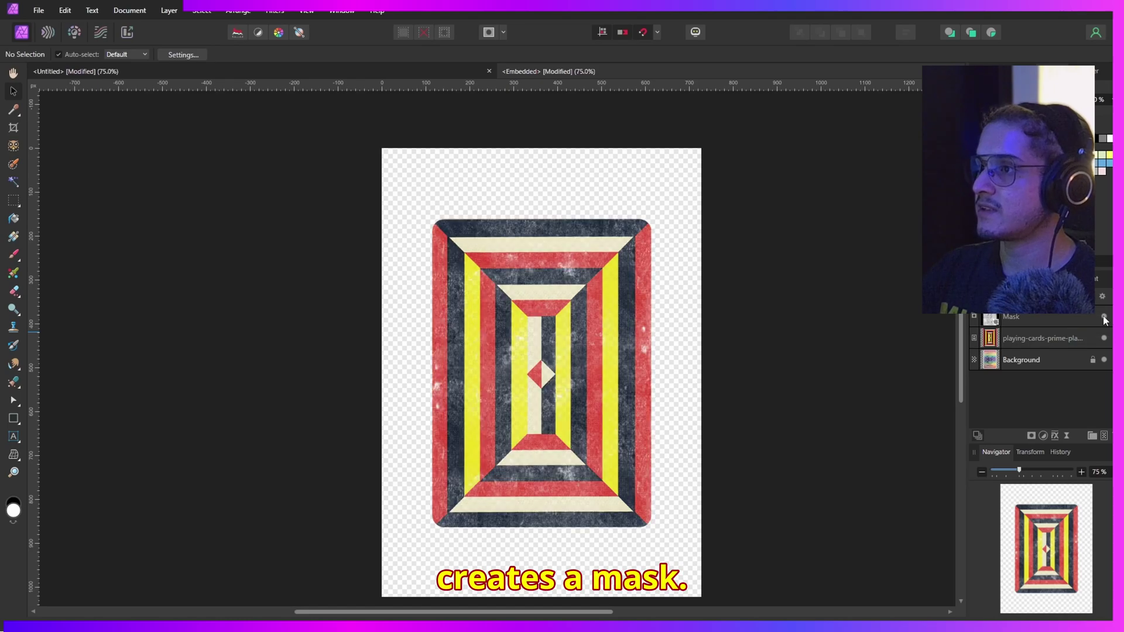
{"action": "left_click", "coordinate": [1105, 320]}
{"action": "left_click", "coordinate": [1105, 319]}
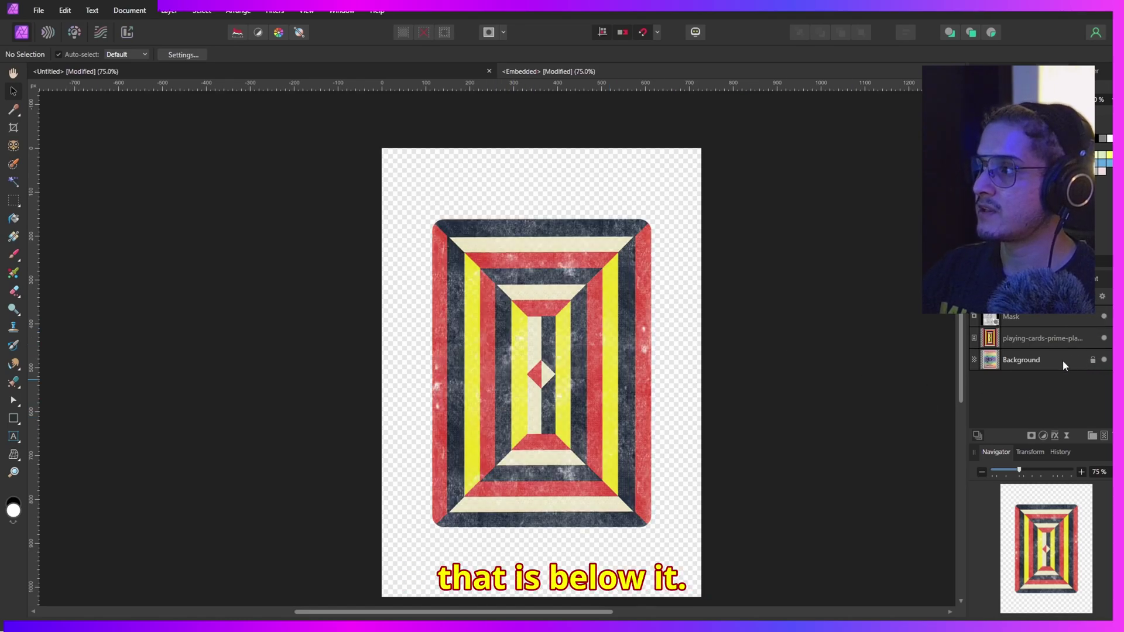
{"action": "left_click", "coordinate": [1105, 318]}
{"action": "left_click", "coordinate": [1105, 318]}
{"action": "left_click", "coordinate": [1105, 318]}
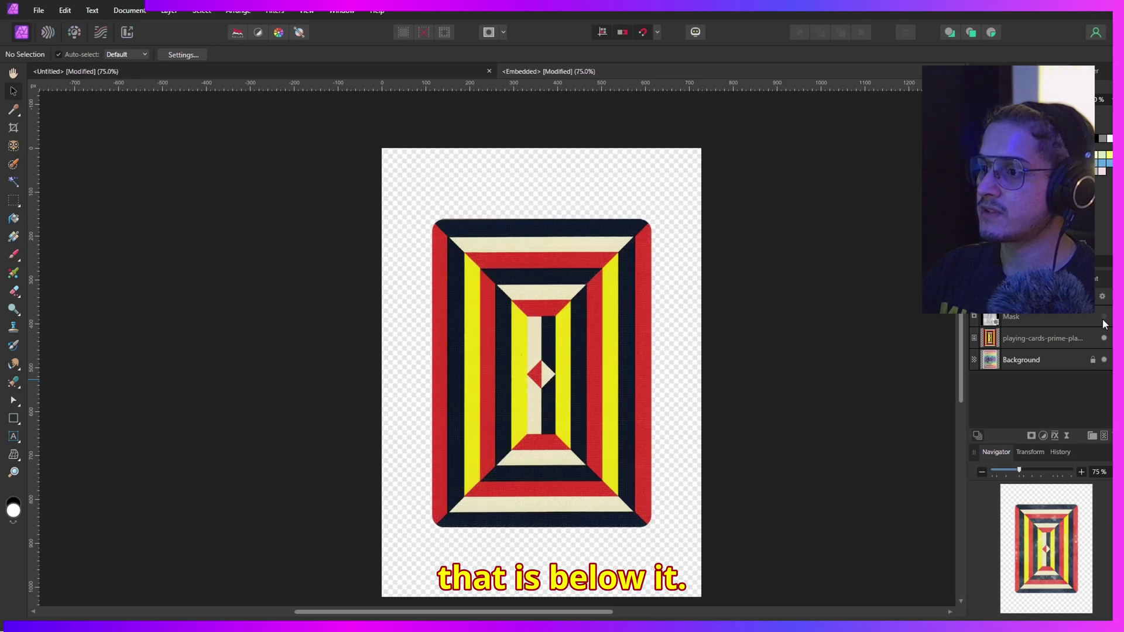
- Switch the texture mask off and on again to preview the striped card clean and worn
{"action": "left_click", "coordinate": [1105, 318]}
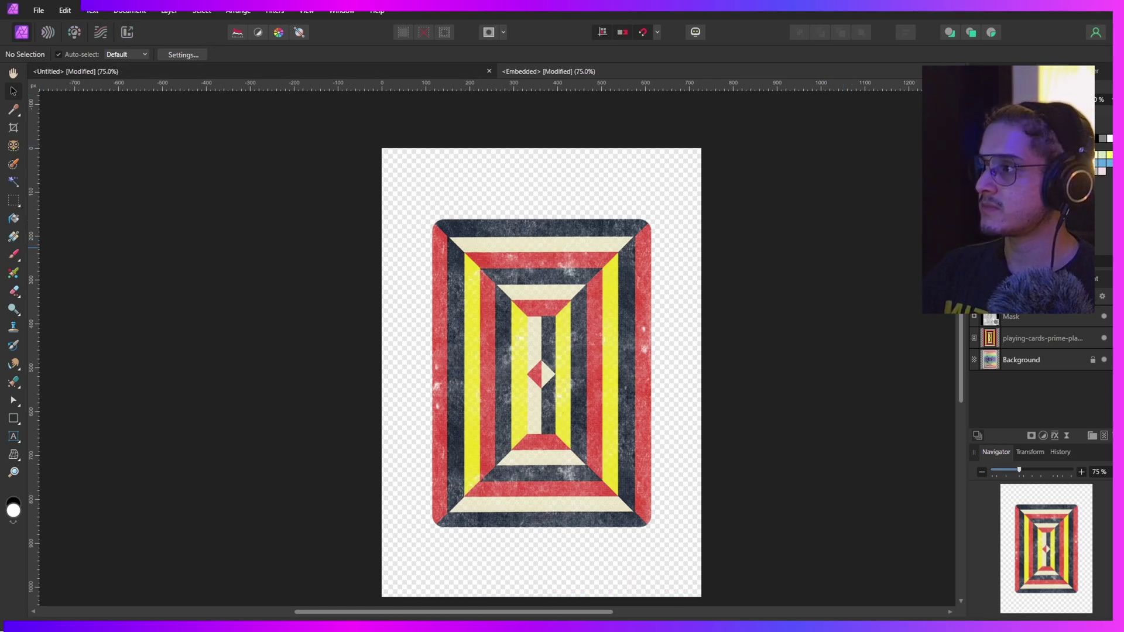
{"action": "left_click", "coordinate": [1105, 317]}
{"action": "left_click", "coordinate": [1105, 316]}
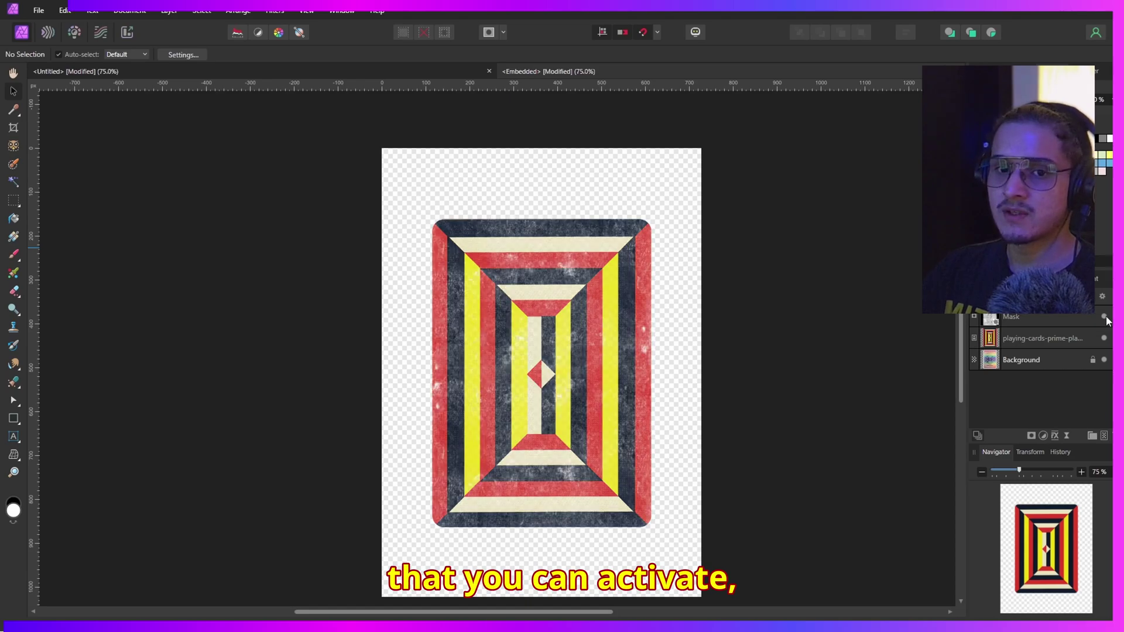
{"action": "left_click", "coordinate": [1104, 316]}
{"action": "left_click", "coordinate": [1104, 317]}
{"action": "left_click", "coordinate": [1105, 317]}
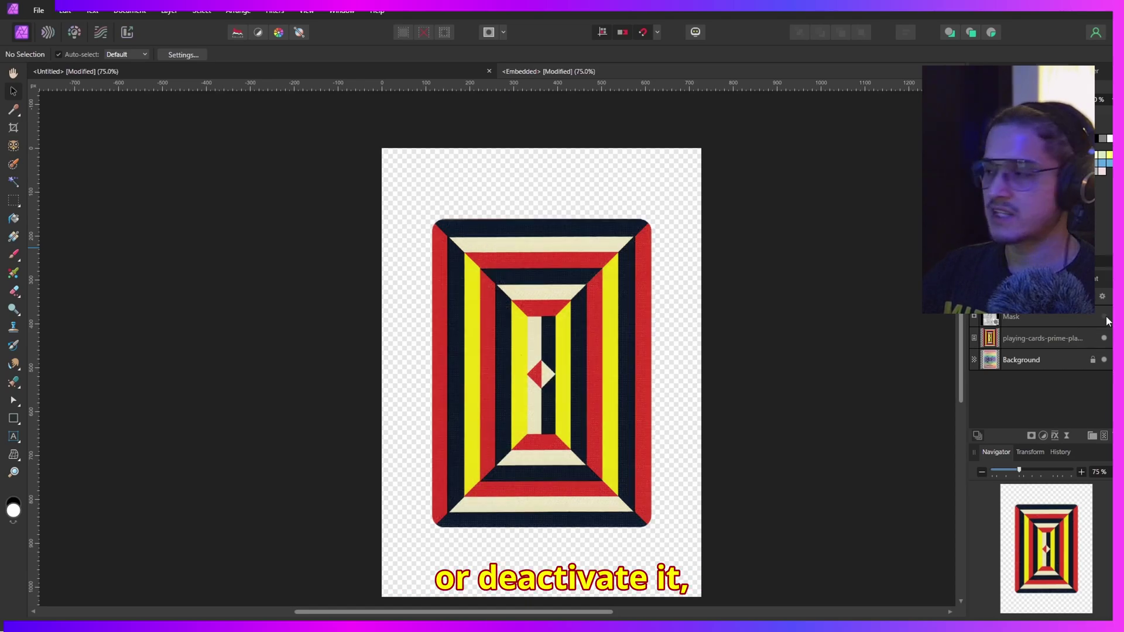
{"action": "left_click", "coordinate": [1104, 317]}
- Group the striped card image together with its texture mask and clear the selection
{"action": "left_click", "coordinate": [1039, 332]}
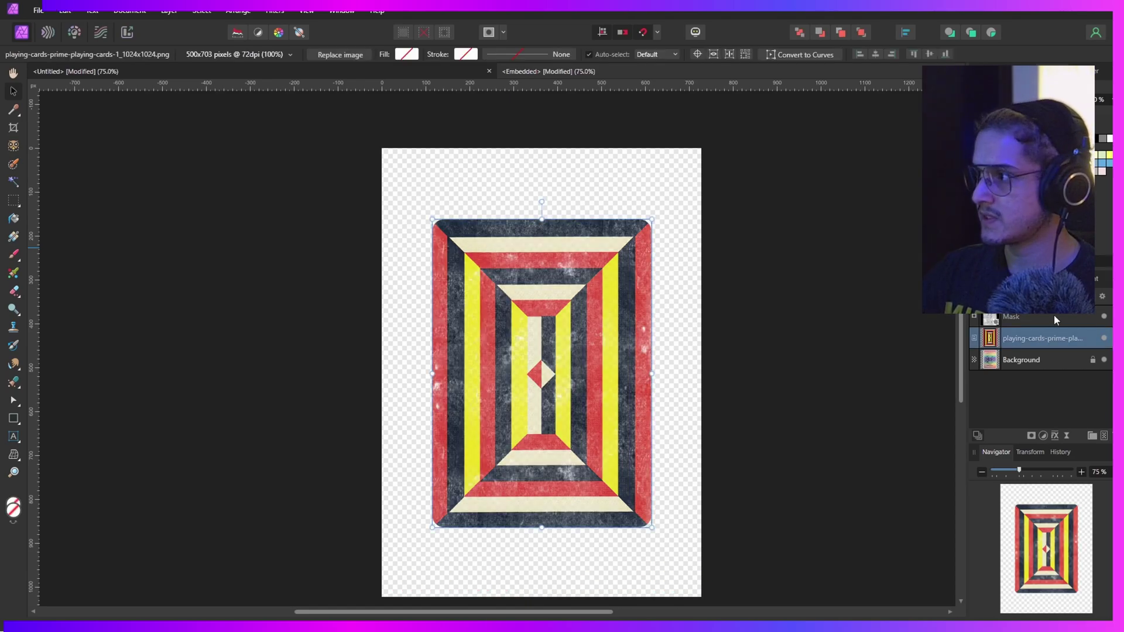
{"action": "left_click", "coordinate": [1054, 315], "text": "shift"}
{"action": "key", "text": "ctrl+g"}
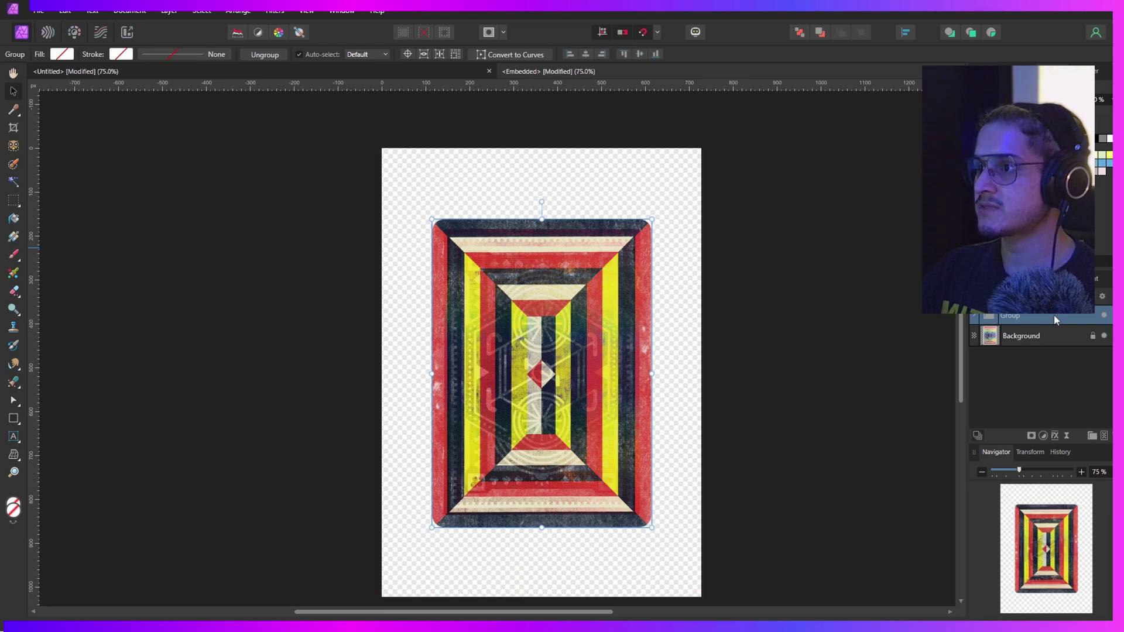
{"action": "left_click", "coordinate": [890, 388]}
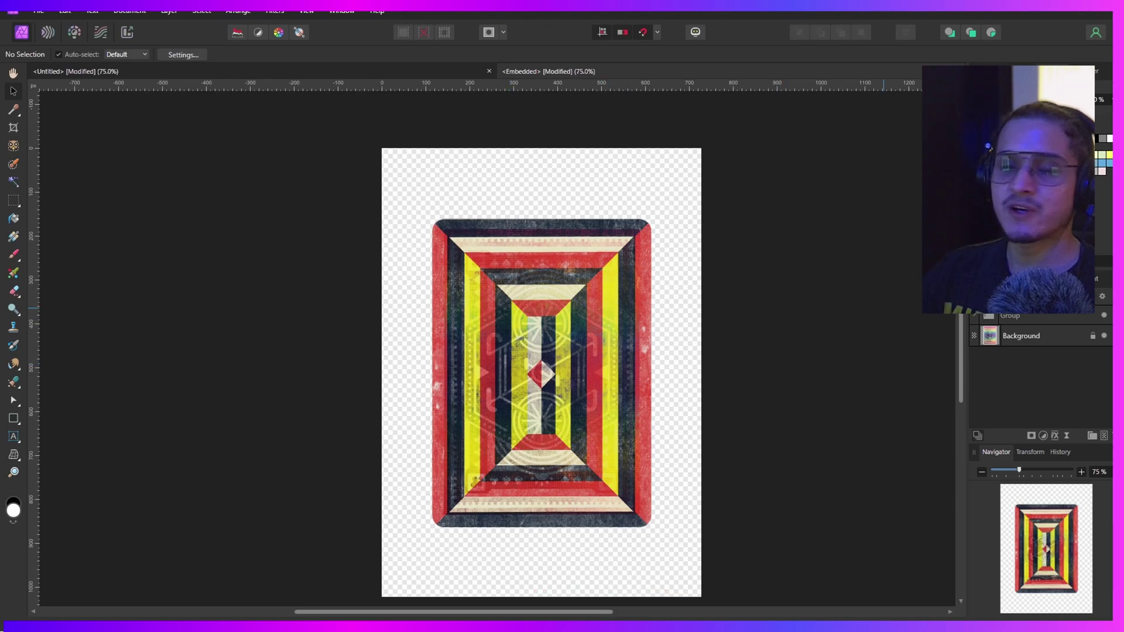
- Expand the card group, toggle the visibility of its layers to check the mask's effect, and collapse the group
{"action": "left_click", "coordinate": [977, 319]}
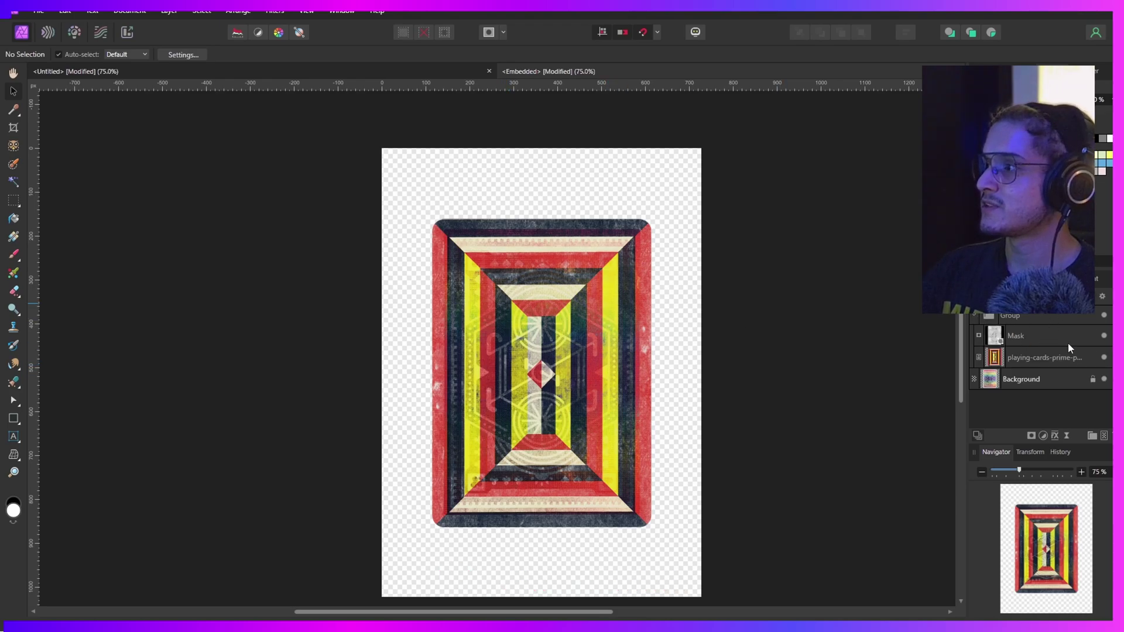
{"action": "left_click", "coordinate": [1105, 357]}
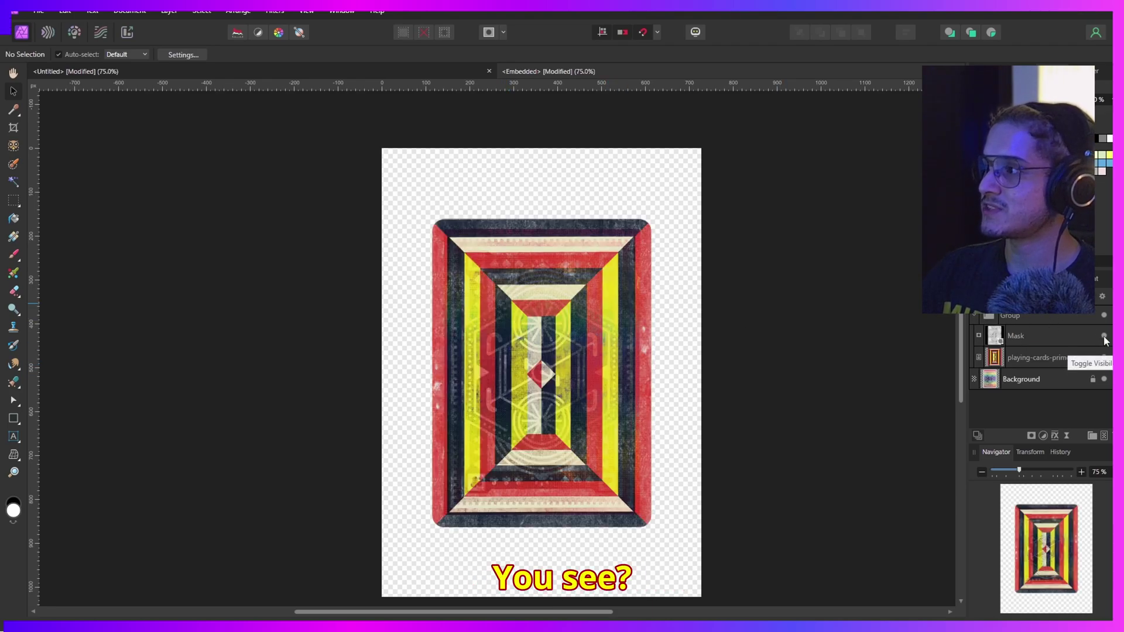
{"action": "left_click", "coordinate": [1104, 336]}
{"action": "left_click", "coordinate": [1104, 336]}
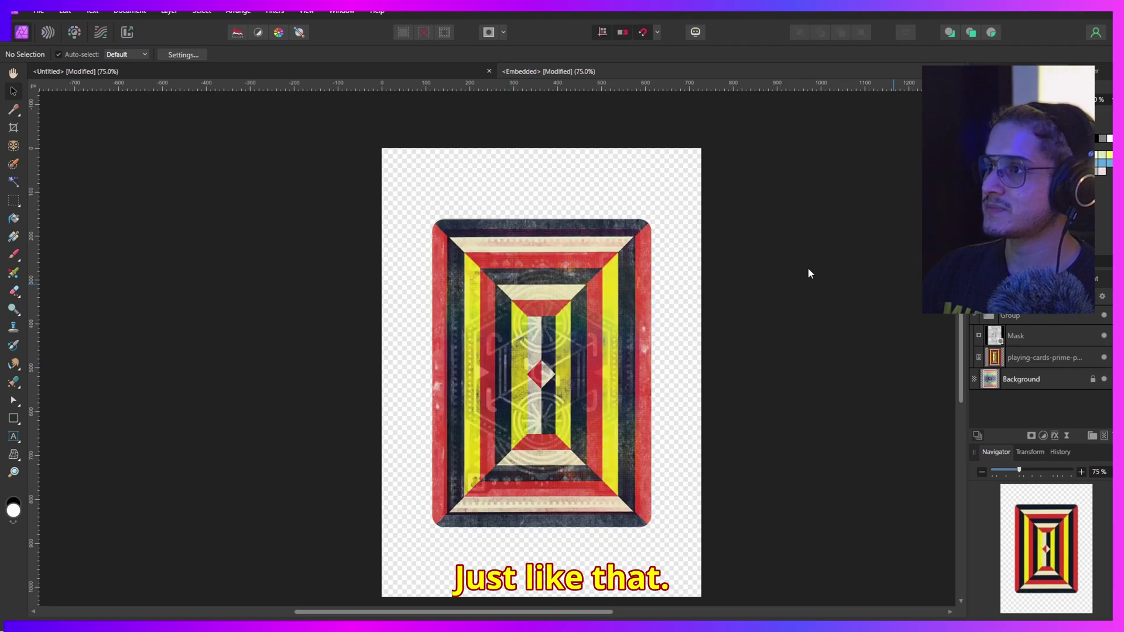
{"action": "left_click", "coordinate": [975, 316]}
- Close the embedded card document and return to the updated card mockup on the blue background
{"action": "left_click", "coordinate": [958, 71]}
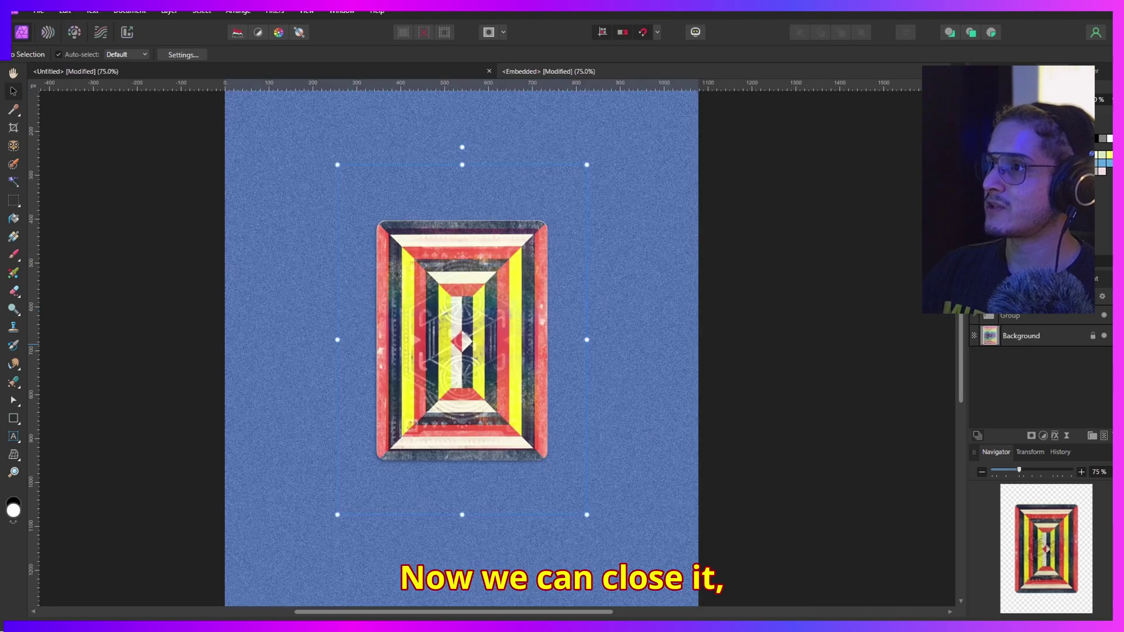
{"action": "left_click", "coordinate": [852, 372]}
{"action": "key", "text": "z"}
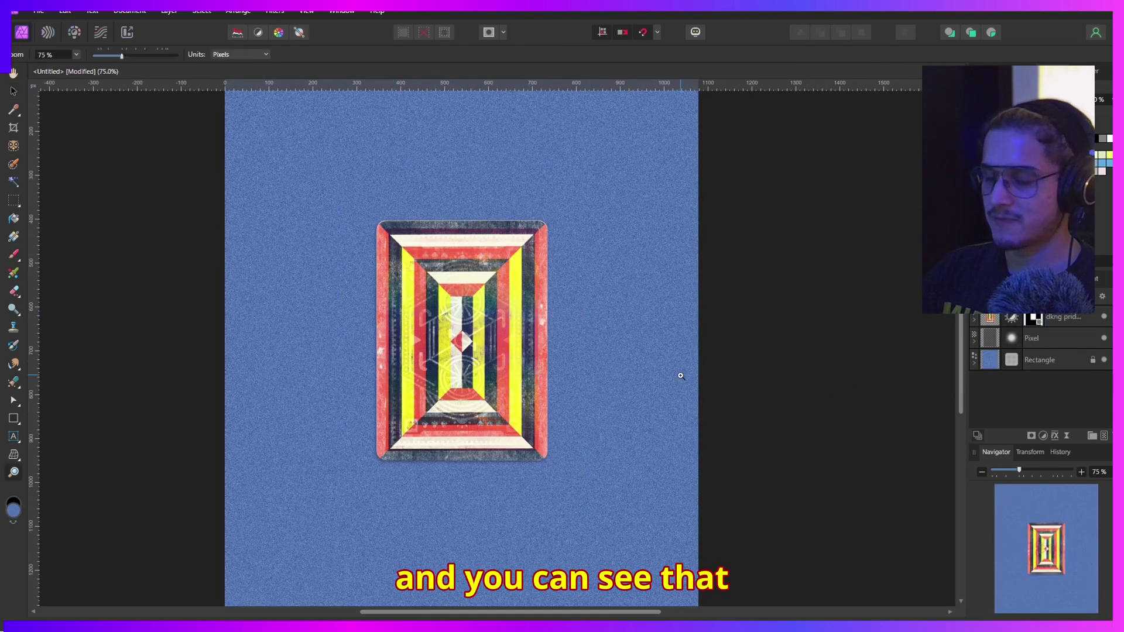
{"action": "left_click", "coordinate": [680, 381], "text": "alt"}
{"action": "left_click", "coordinate": [579, 351]}
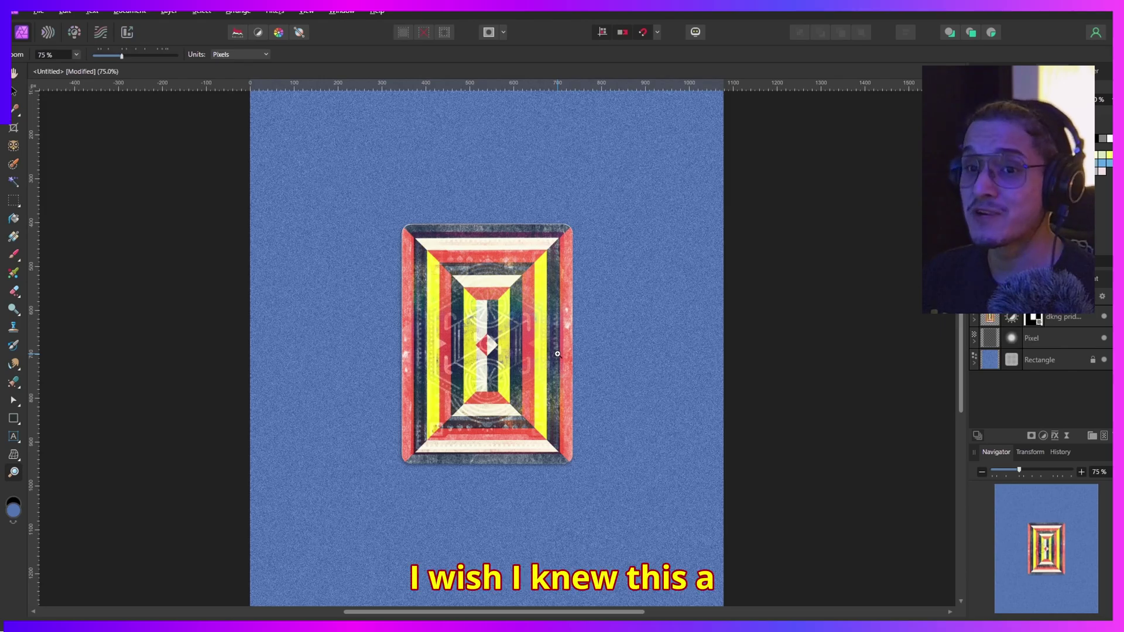
- Group the embedded card with its Pixel shadow layer
{"action": "left_click", "coordinate": [1039, 330]}
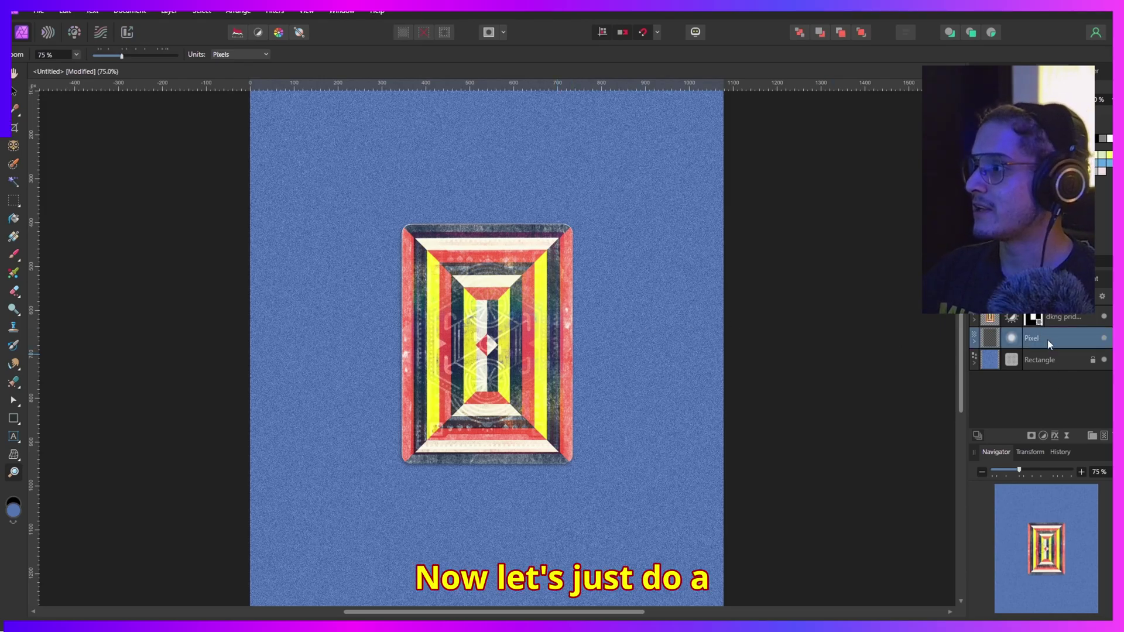
{"action": "key", "text": "ctrl+g"}
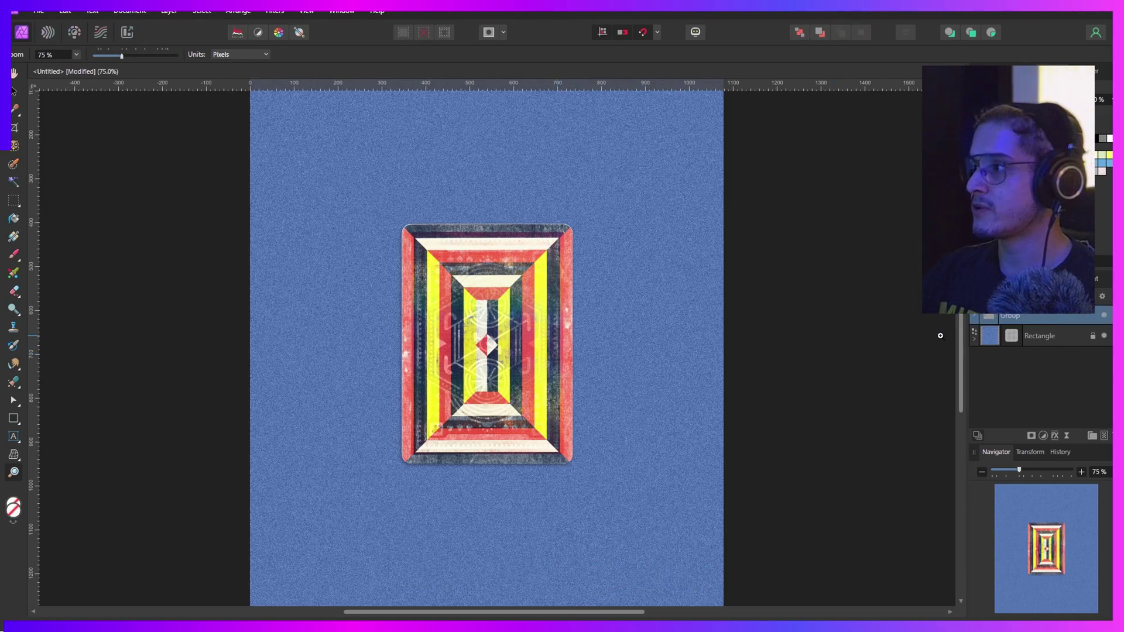
{"action": "key", "text": "v"}
- Move the card group near the canvas's left edge and duplicate it downward into a column of three cards
{"action": "left_click_drag", "start_coordinate": [669, 336], "coordinate": [702, 400]}
{"action": "left_click_drag", "start_coordinate": [538, 418], "coordinate": [439, 491]}
{"action": "scroll", "coordinate": [433, 297], "scroll_direction": "down", "scroll_amount": 3}
{"action": "scroll", "coordinate": [438, 487], "scroll_direction": "down", "scroll_amount": 5}
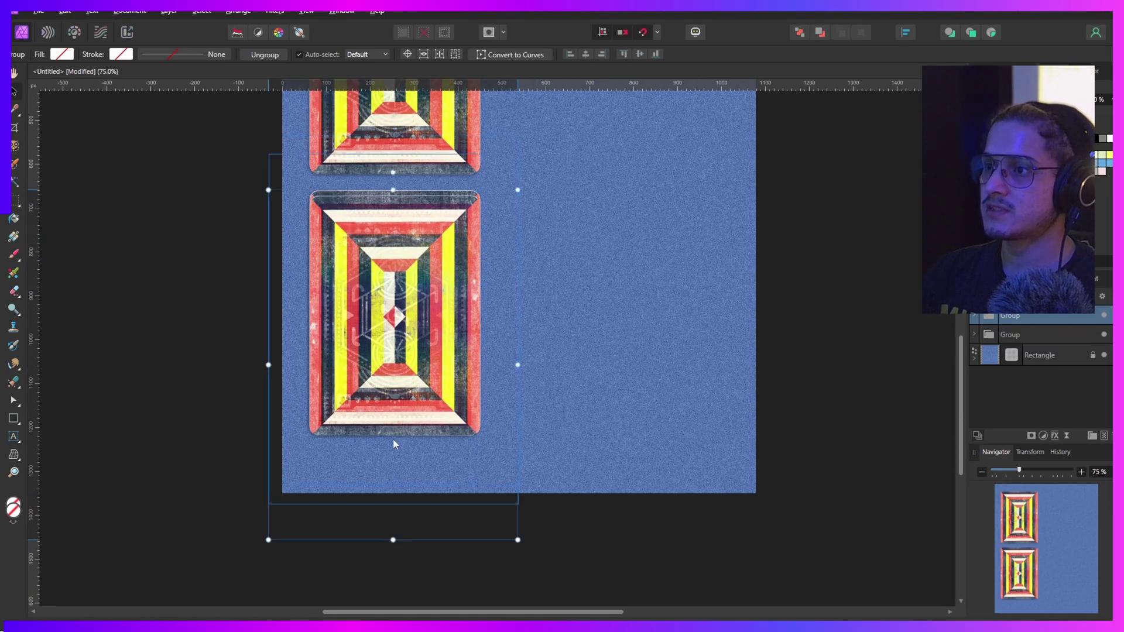
{"action": "key", "text": "ctrl+j"}
- Duplicate the card column into a vertically offset middle column and add another card copy above it to fill the gap
{"action": "left_click_drag", "start_coordinate": [435, 220], "coordinate": [621, 336]}
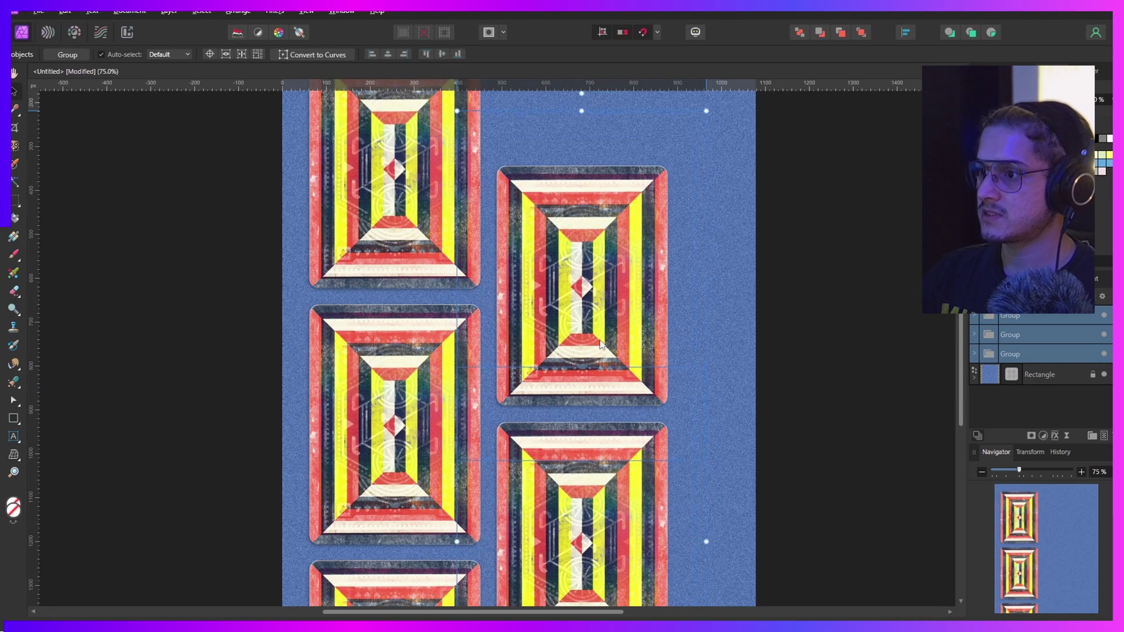
{"action": "scroll", "coordinate": [621, 336], "scroll_direction": "up", "scroll_amount": 3}
{"action": "left_click", "coordinate": [1109, 337]}
{"action": "left_click", "coordinate": [582, 417]}
{"action": "left_click_drag", "start_coordinate": [582, 416], "coordinate": [582, 163]}
{"action": "scroll", "coordinate": [551, 205], "scroll_direction": "down", "scroll_amount": 3}
{"action": "scroll", "coordinate": [495, 287], "scroll_direction": "down", "scroll_amount": 1}
- Copy the left column's three cards to the right of the middle column as a third column
{"action": "left_click", "coordinate": [425, 258]}
{"action": "left_click", "coordinate": [396, 398], "text": "shift"}
{"action": "left_click", "coordinate": [404, 497], "text": "shift"}
{"action": "left_click_drag", "start_coordinate": [404, 497], "coordinate": [653, 497]}
- Try to centre all the individual card groups horizontally with the alignment options
{"action": "left_click", "coordinate": [1013, 318]}
{"action": "scroll", "coordinate": [1016, 351], "scroll_direction": "down", "scroll_amount": 1}
{"action": "left_click", "coordinate": [1016, 392], "text": "shift"}
{"action": "left_click", "coordinate": [906, 32]}
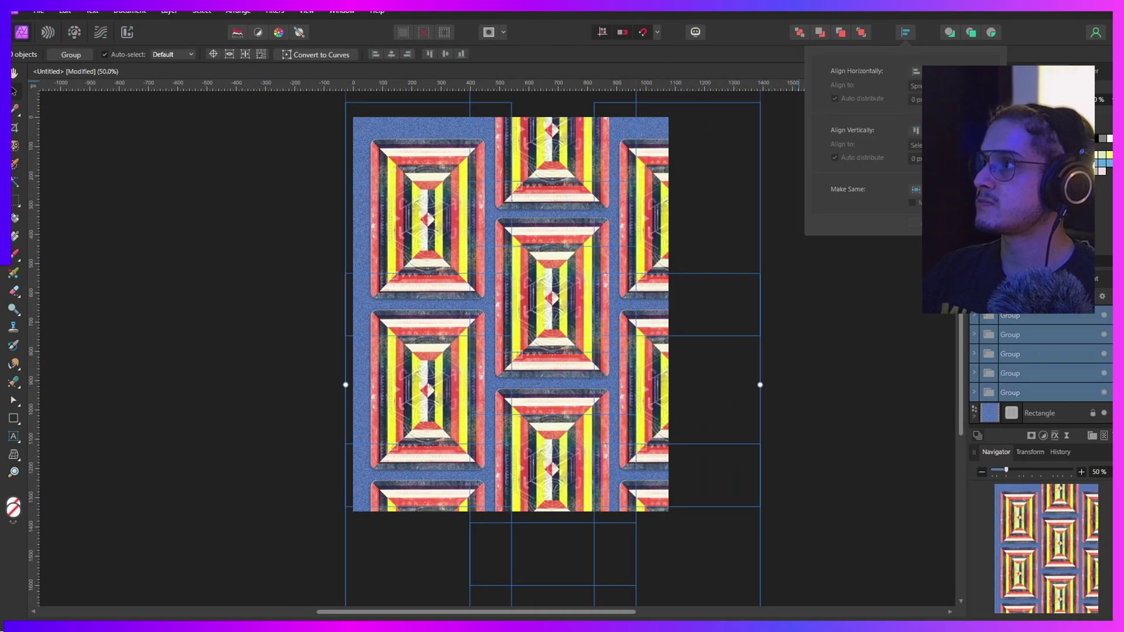
{"action": "left_click", "coordinate": [937, 70]}
{"action": "key", "text": "ctrl+z"}
{"action": "key", "text": "ctrl+z"}
- Combine all the card groups into one group and centre it horizontally and vertically on the spread
{"action": "left_click", "coordinate": [1058, 318]}
{"action": "scroll", "coordinate": [1045, 340], "scroll_direction": "down", "scroll_amount": 1}
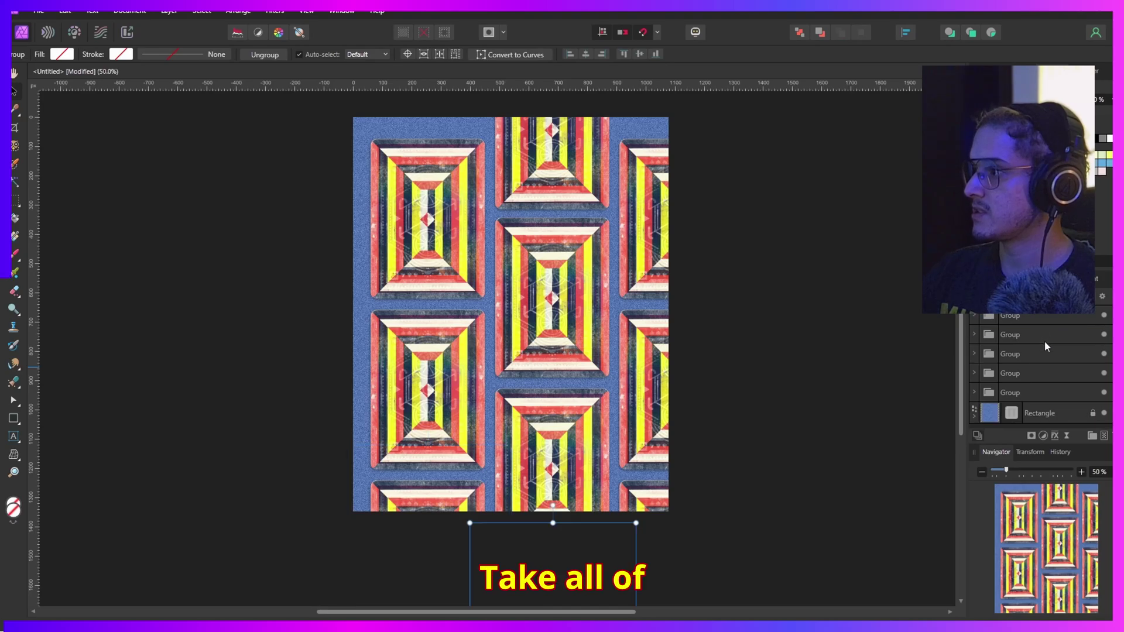
{"action": "left_click", "coordinate": [1042, 392], "text": "shift"}
{"action": "key", "text": "ctrl+g"}
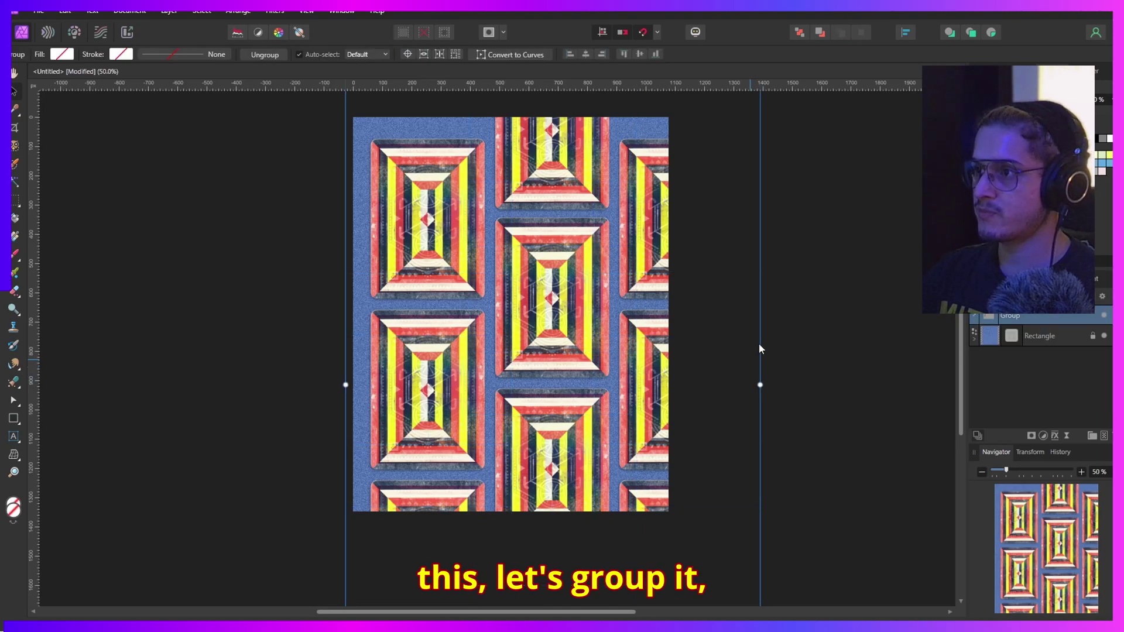
{"action": "left_click", "coordinate": [906, 33]}
{"action": "left_click", "coordinate": [931, 71]}
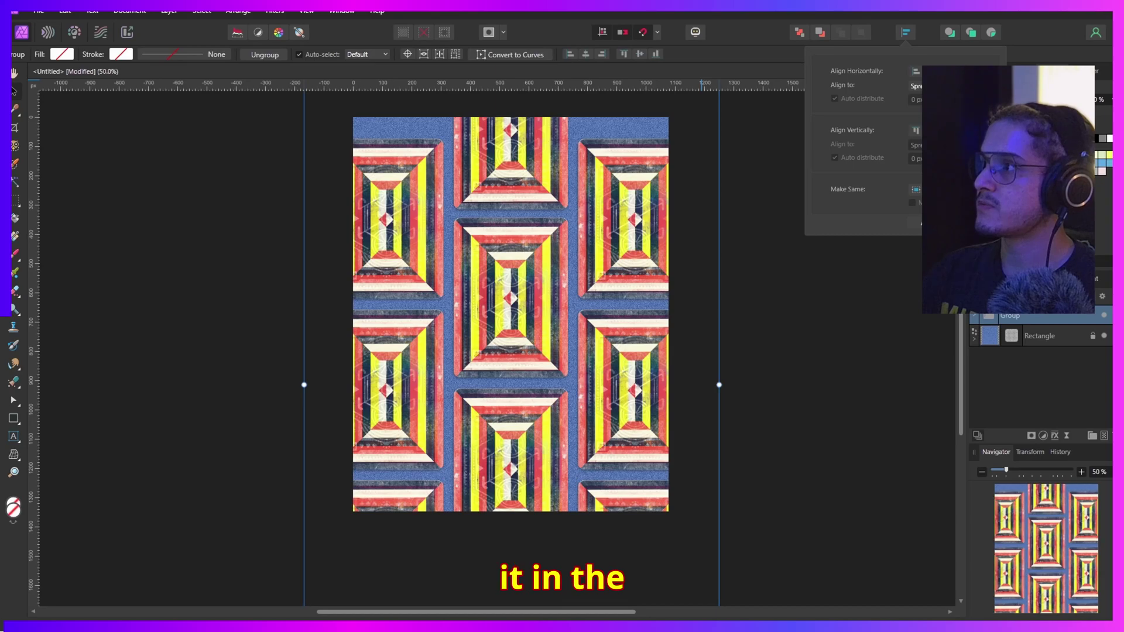
{"action": "left_click", "coordinate": [931, 130]}
{"action": "left_click", "coordinate": [814, 388]}
- Rotate the whole card group by about 26.6°, tilting the pattern diagonally across the canvas
{"action": "left_click", "coordinate": [1020, 316]}
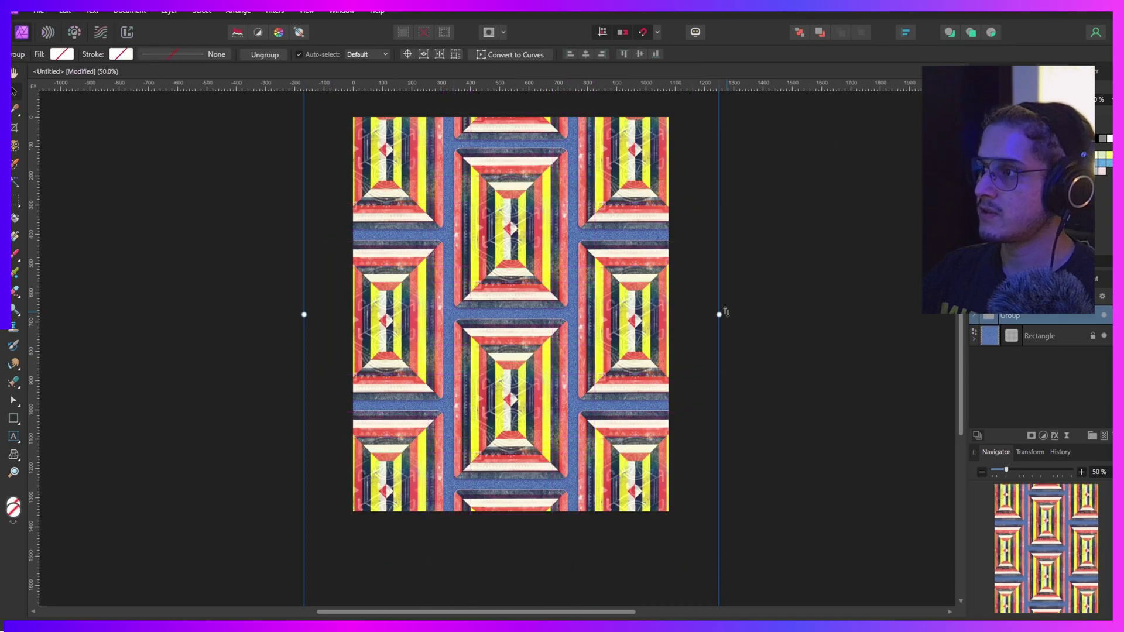
{"action": "scroll", "coordinate": [726, 304], "scroll_direction": "up", "scroll_amount": 2}
{"action": "scroll", "coordinate": [703, 263], "scroll_direction": "down", "scroll_amount": 5}
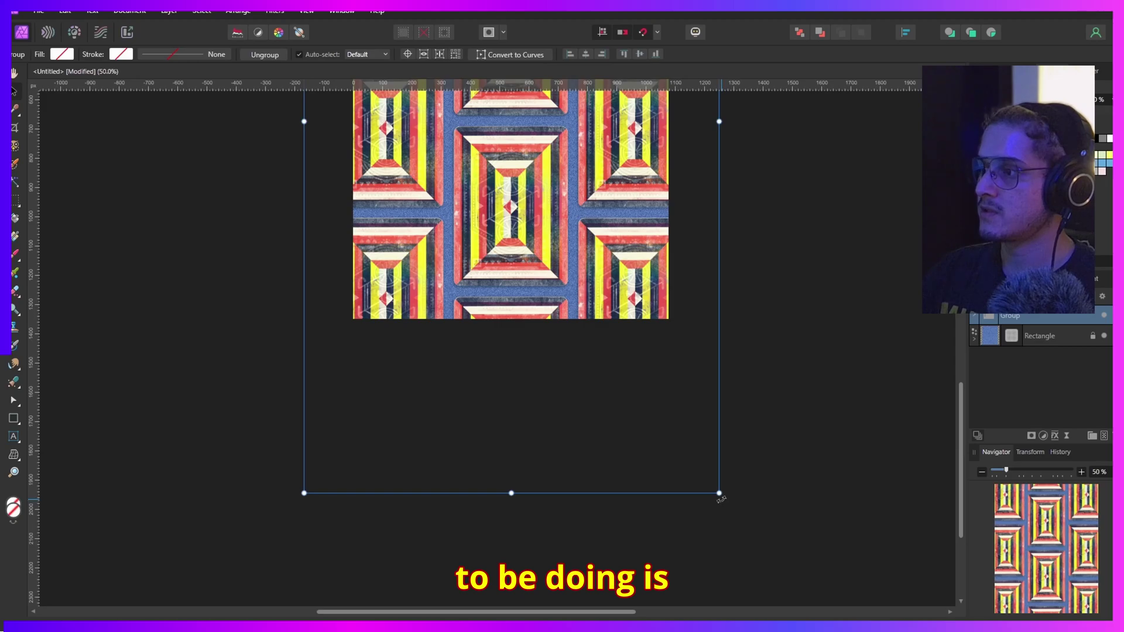
{"action": "left_click_drag", "start_coordinate": [722, 500], "coordinate": [892, 382]}
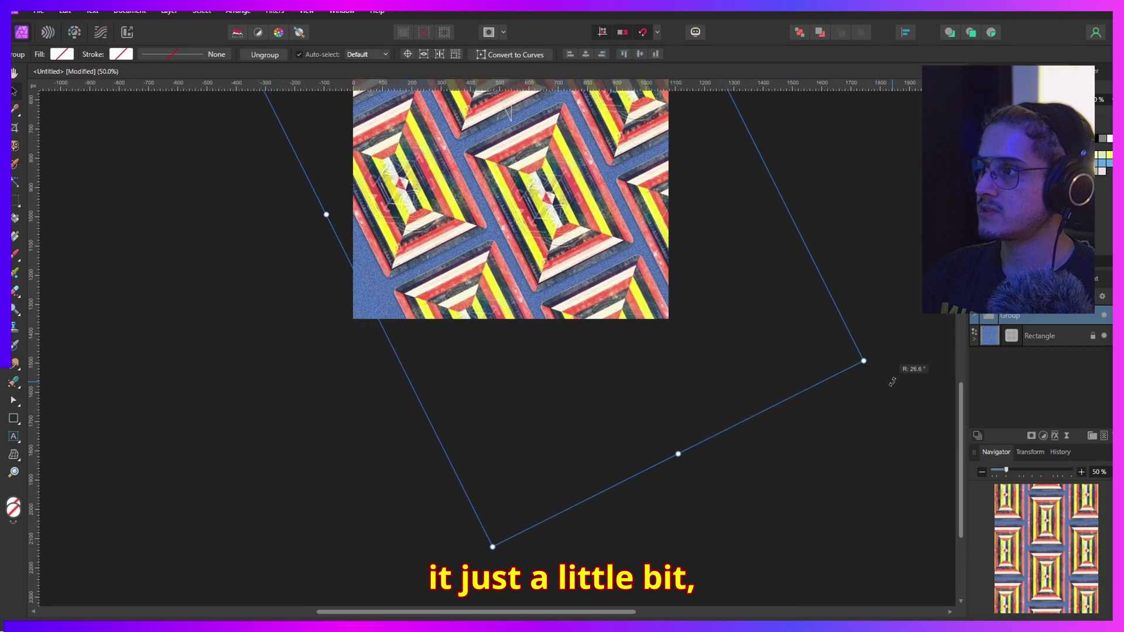
{"action": "scroll", "coordinate": [521, 251], "scroll_direction": "up", "scroll_amount": 3}
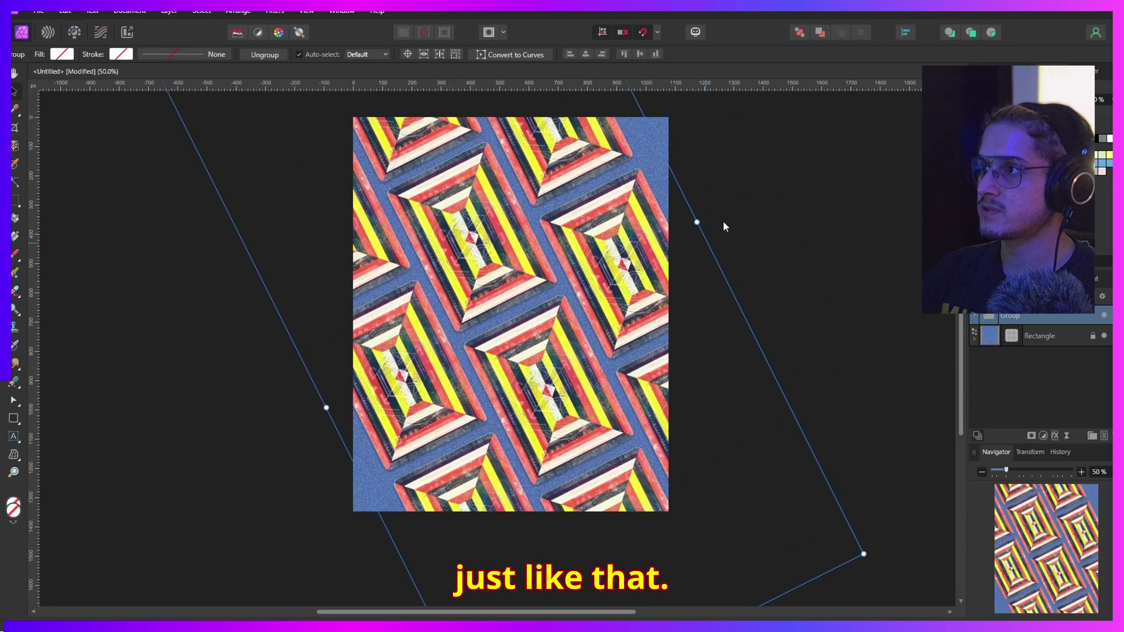
- Duplicate cards inside the rotated group to fill the empty upper-right and lower-left corners of the canvas
{"action": "double_click", "coordinate": [623, 255]}
{"action": "left_click_drag", "start_coordinate": [623, 267], "coordinate": [695, 136]}
{"action": "left_click", "coordinate": [408, 366]}
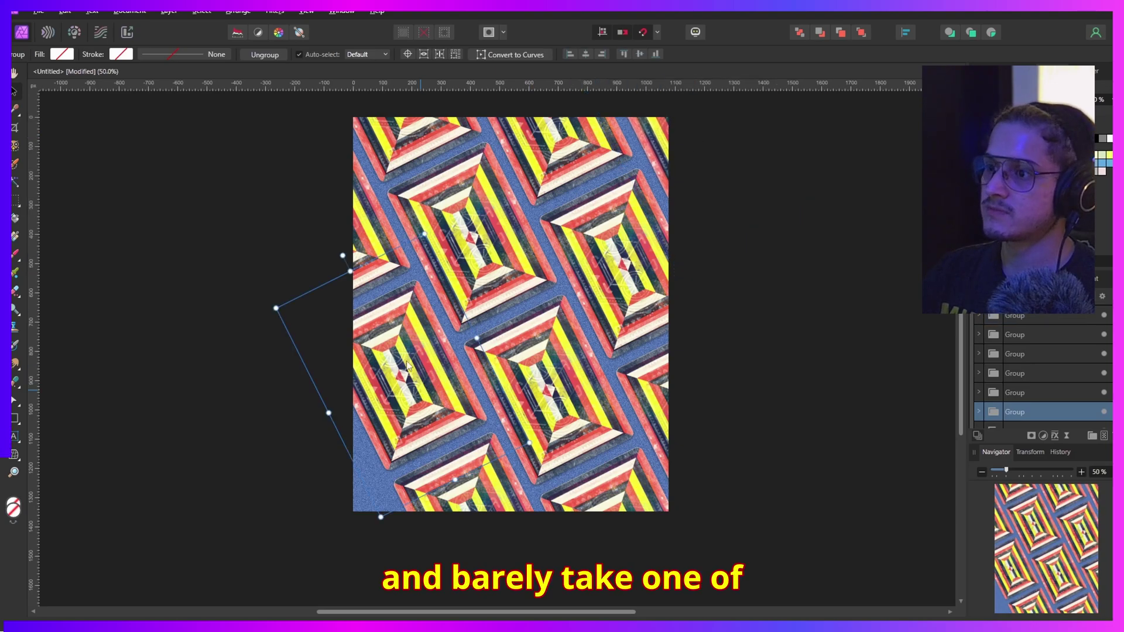
{"action": "left_click_drag", "start_coordinate": [414, 377], "coordinate": [344, 515]}
{"action": "left_click", "coordinate": [736, 436]}
{"action": "left_click", "coordinate": [139, 384]}
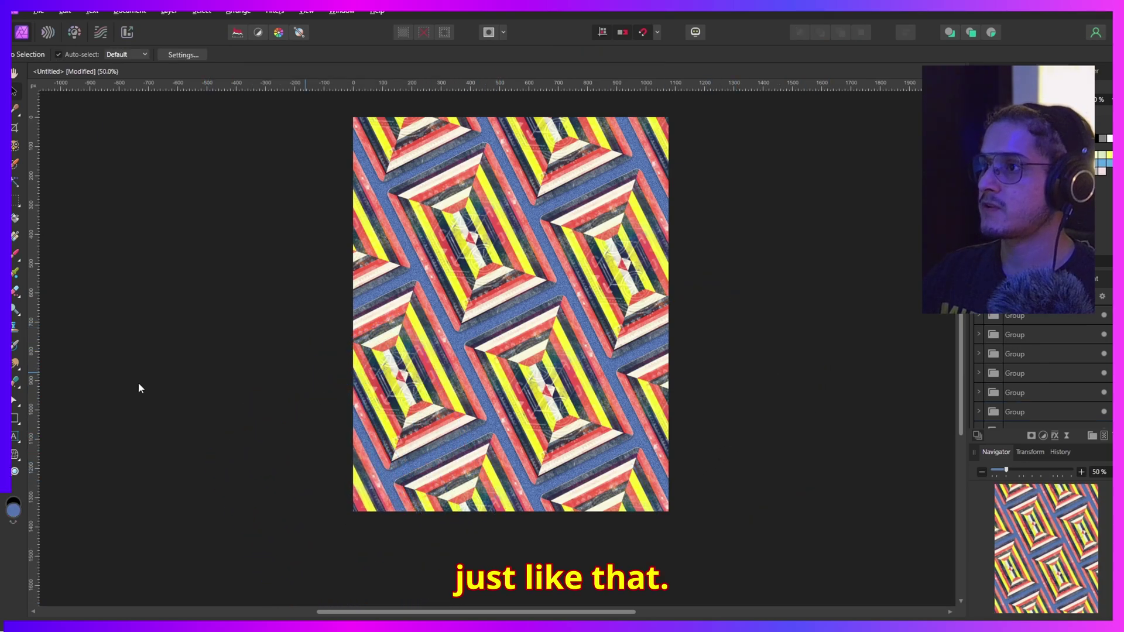
- Examine the card edges, soft shadows and worn texture up close, then view the whole pattern again
{"action": "key", "text": "z"}
{"action": "left_click", "coordinate": [470, 297]}
{"action": "left_click", "coordinate": [469, 296]}
{"action": "left_click", "coordinate": [469, 296]}
{"action": "left_click", "coordinate": [548, 383]}
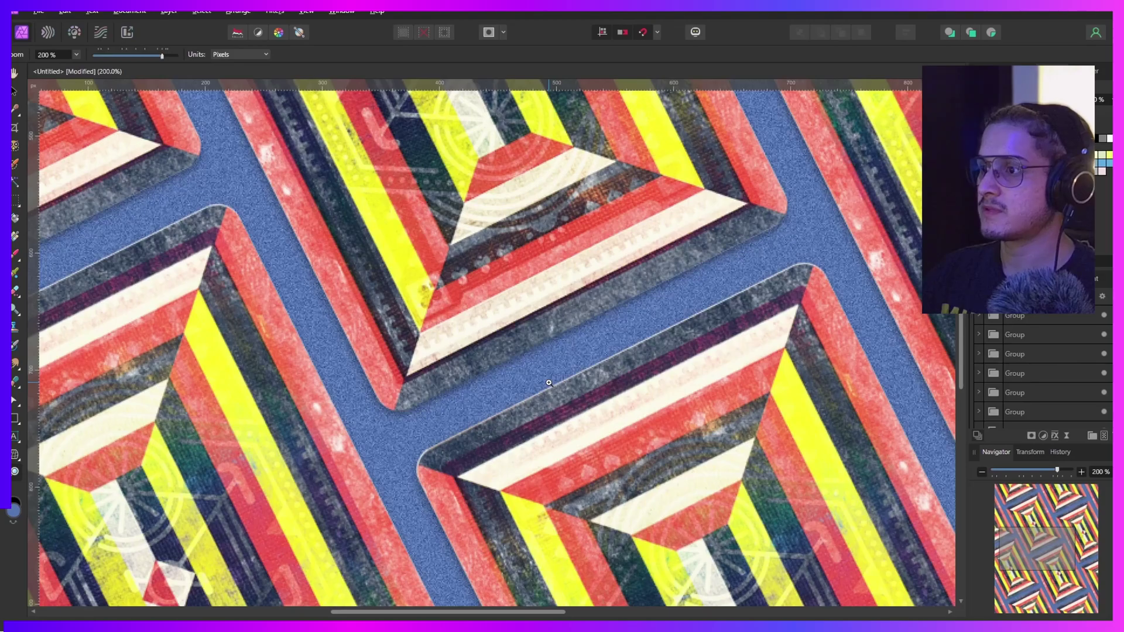
{"action": "left_click", "coordinate": [548, 383], "text": "alt"}
{"action": "left_click", "coordinate": [545, 377], "text": "alt"}
{"action": "left_click", "coordinate": [540, 370], "text": "alt"}
{"action": "left_click", "coordinate": [536, 364], "text": "alt"}
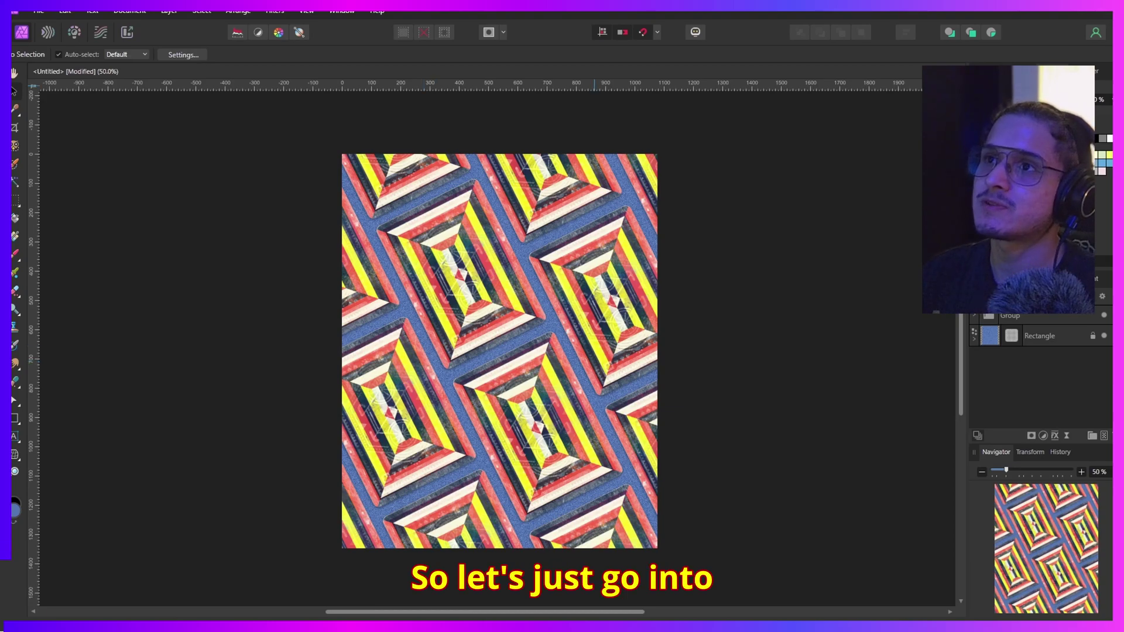
- Export the whole document as a 1080 × 1350 px PNG named TUTORIAL 2026
{"action": "left_click", "coordinate": [38, 11]}
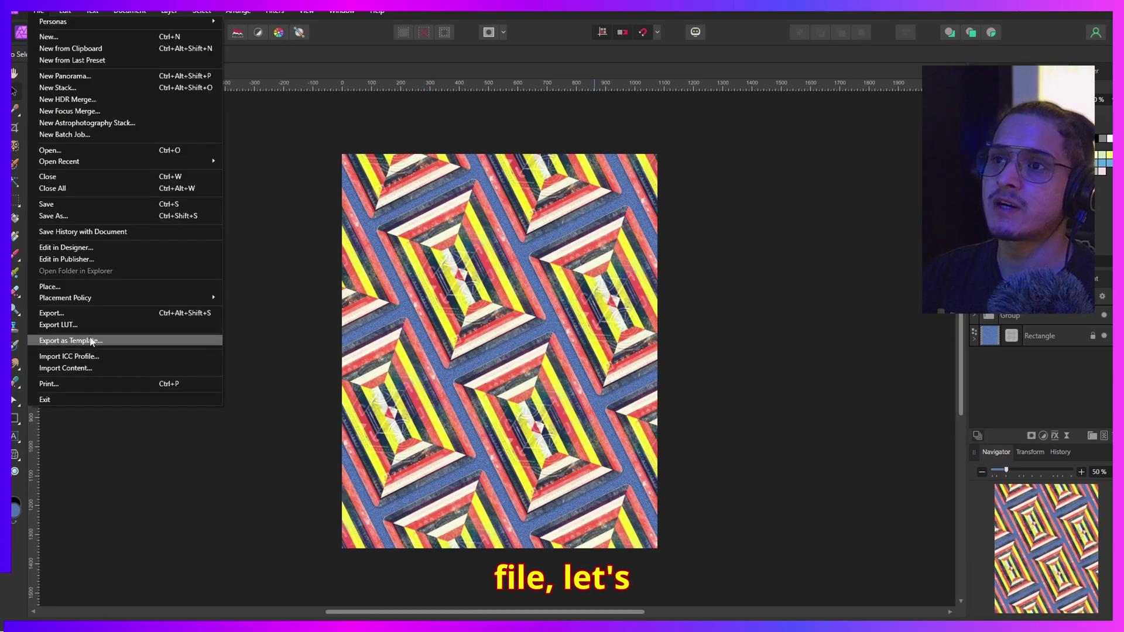
{"action": "left_click", "coordinate": [113, 316]}
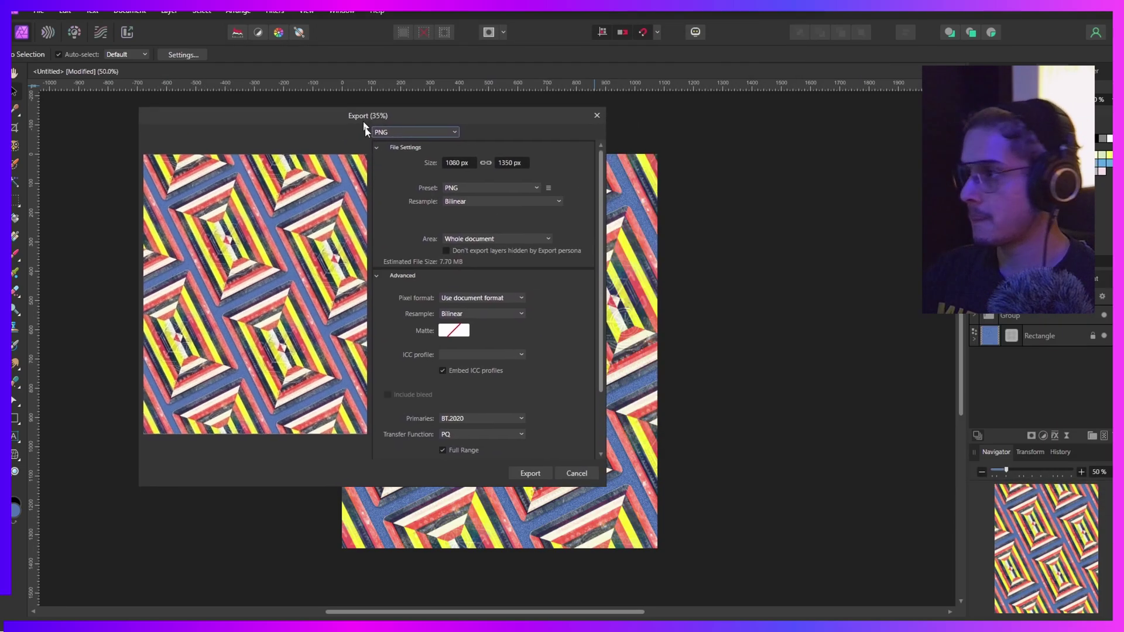
{"action": "left_click_drag", "start_coordinate": [360, 117], "coordinate": [554, 145]}
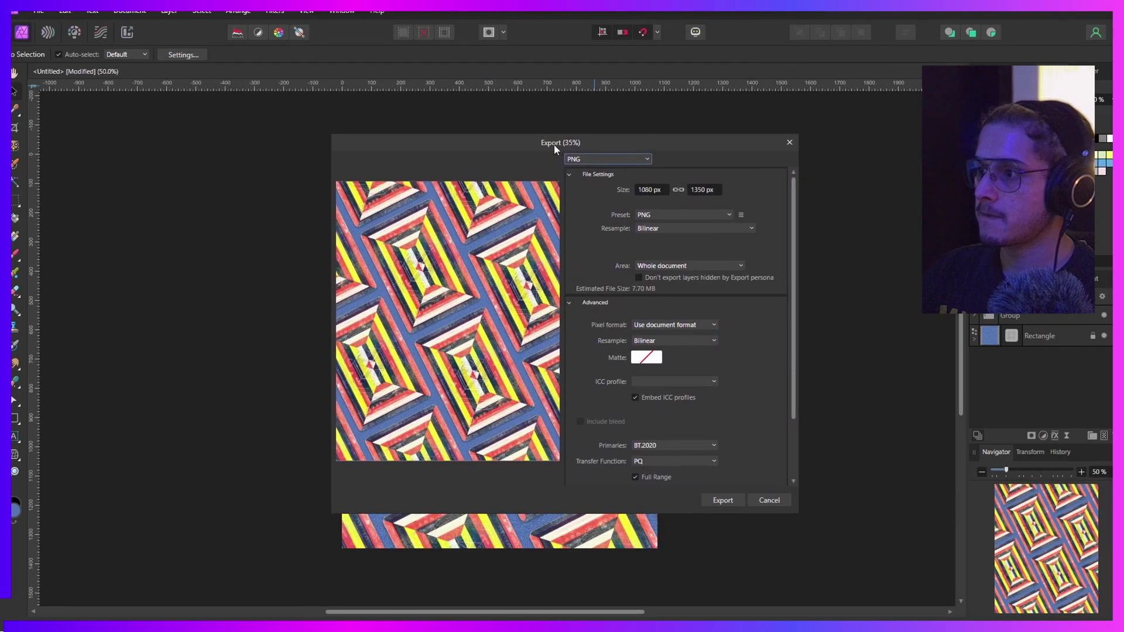
{"action": "left_click", "coordinate": [724, 501]}
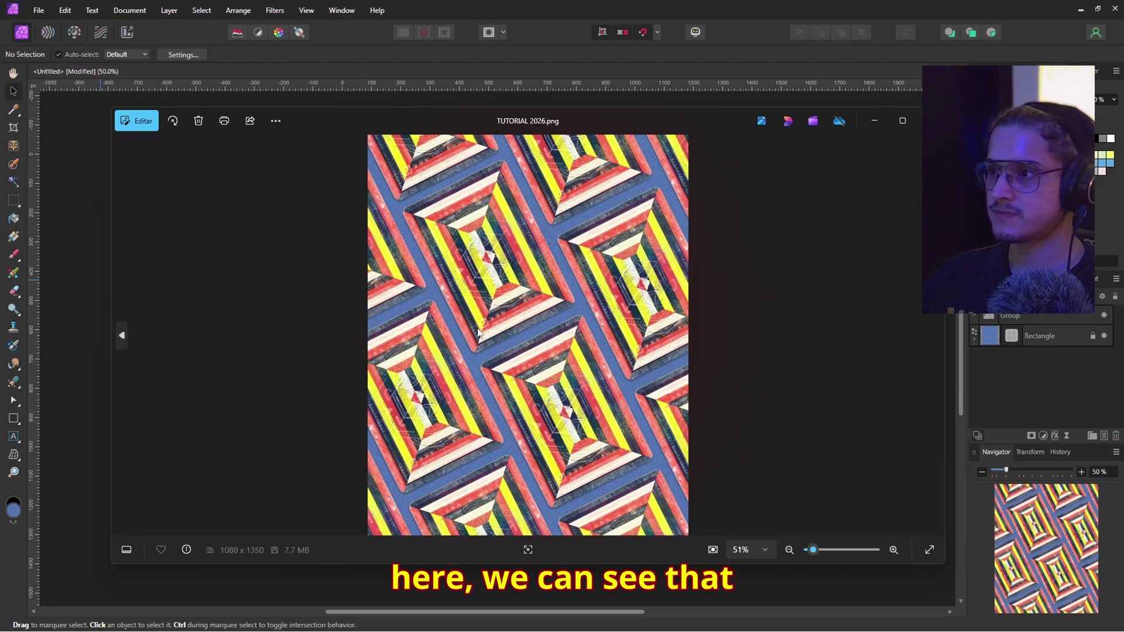
- Inspect the card texture and edges of the exported TUTORIAL 2026.png in the photo viewer, up close and as a whole
{"action": "scroll", "coordinate": [478, 333], "scroll_direction": "up", "scroll_amount": 8}
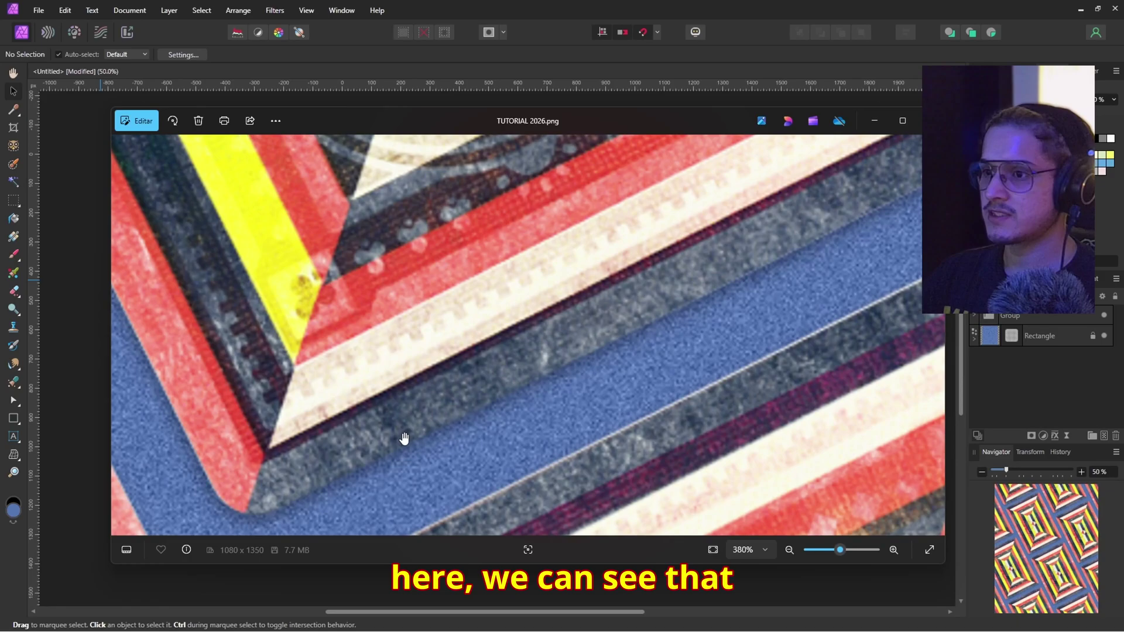
{"action": "left_click_drag", "start_coordinate": [402, 437], "coordinate": [624, 263]}
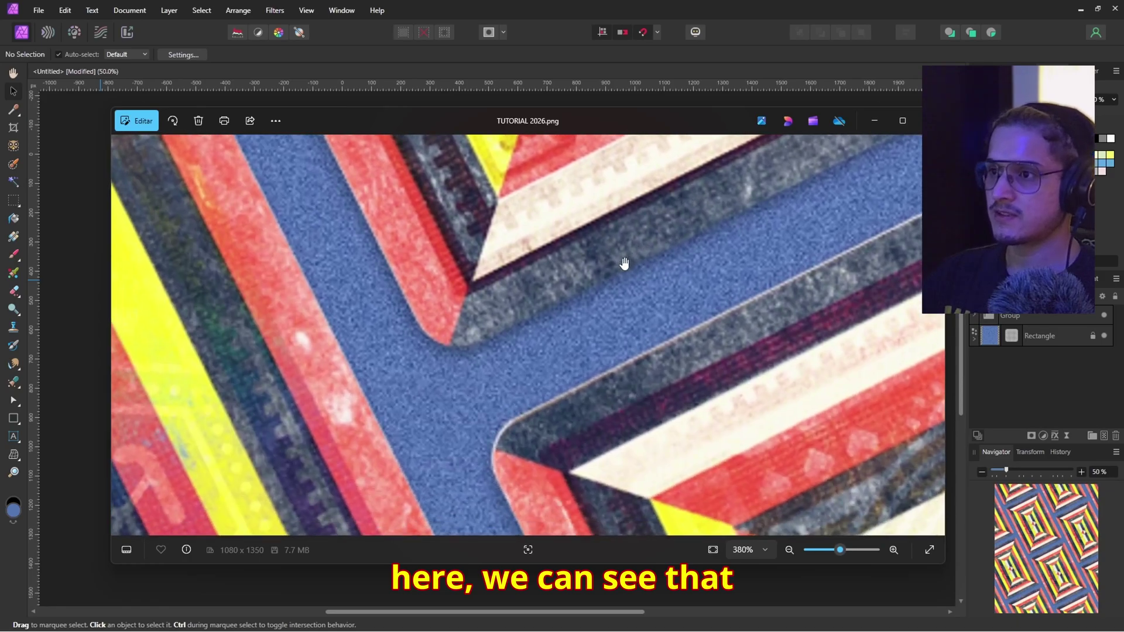
{"action": "scroll", "coordinate": [413, 375], "scroll_direction": "down", "scroll_amount": 6}
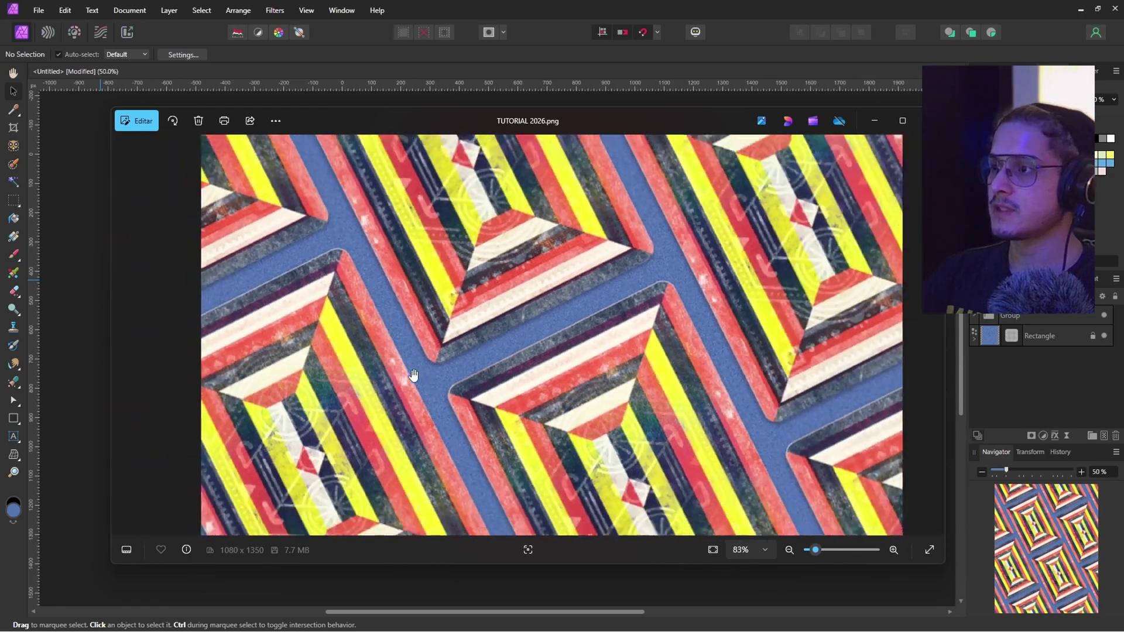
{"action": "scroll", "coordinate": [413, 376], "scroll_direction": "down", "scroll_amount": 3}
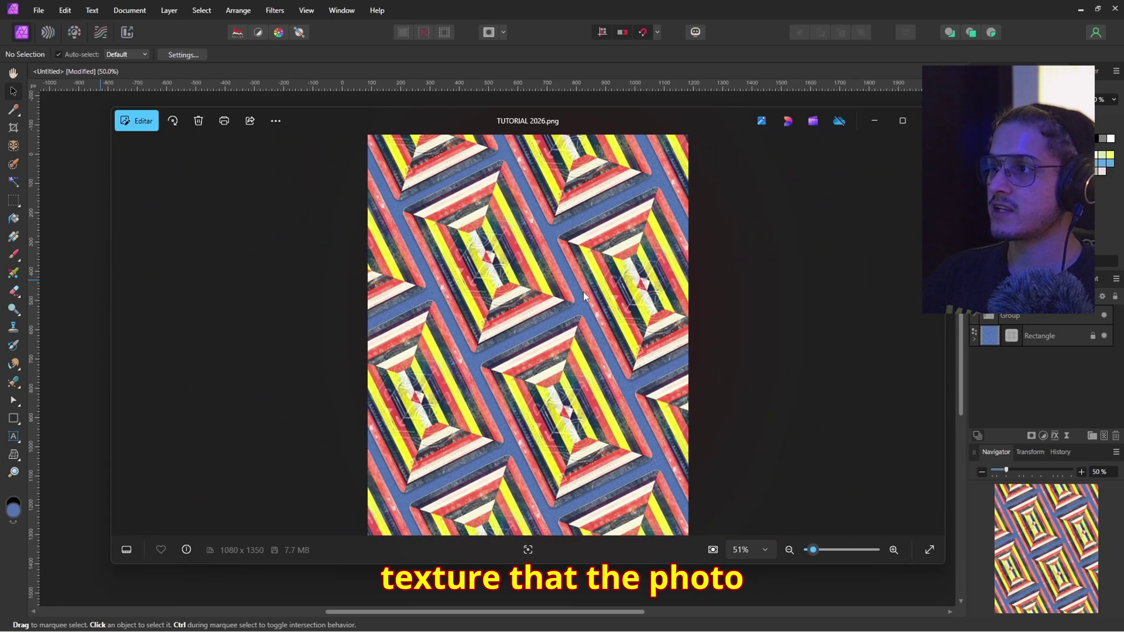